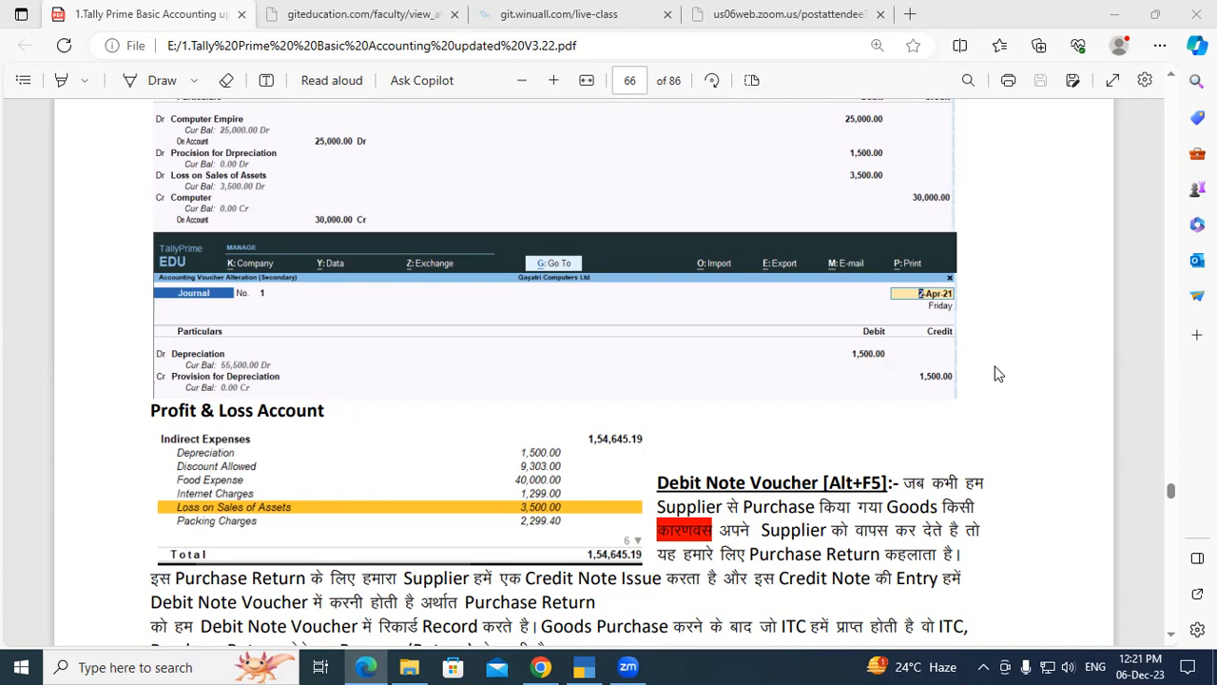
Switch from the PDF exercise to TallyPrime and open a new purchase voucher
left_click(1170, 635)
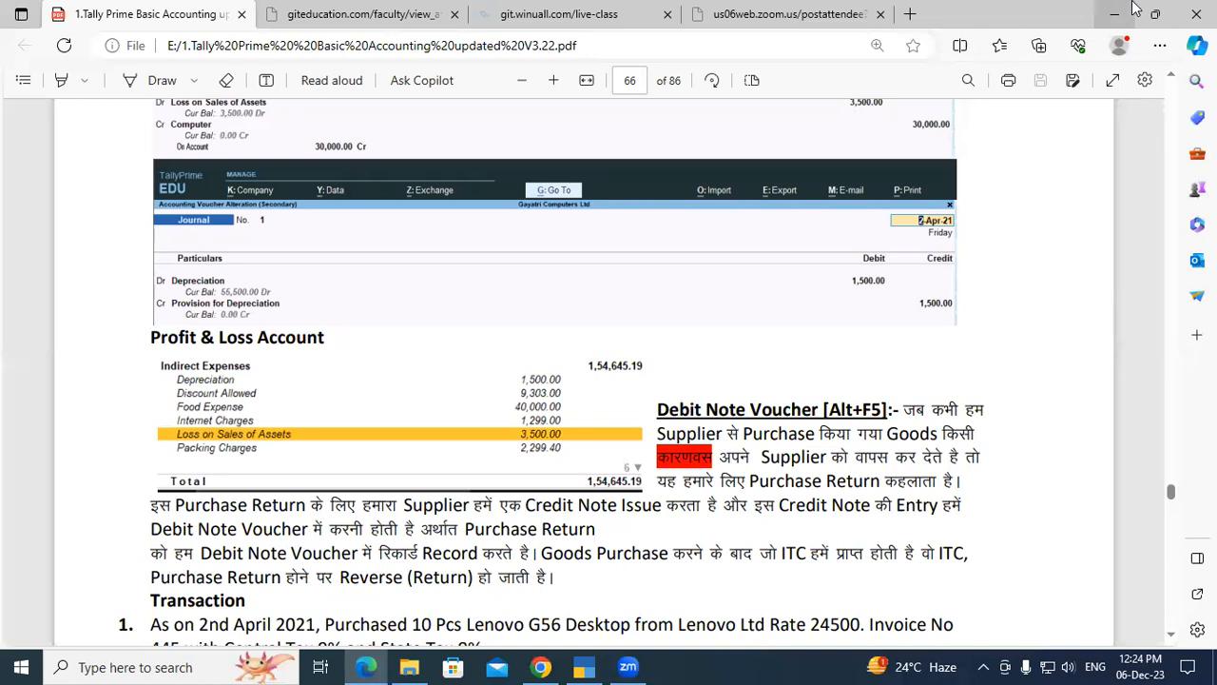
left_click(1172, 637)
left_click(1171, 637)
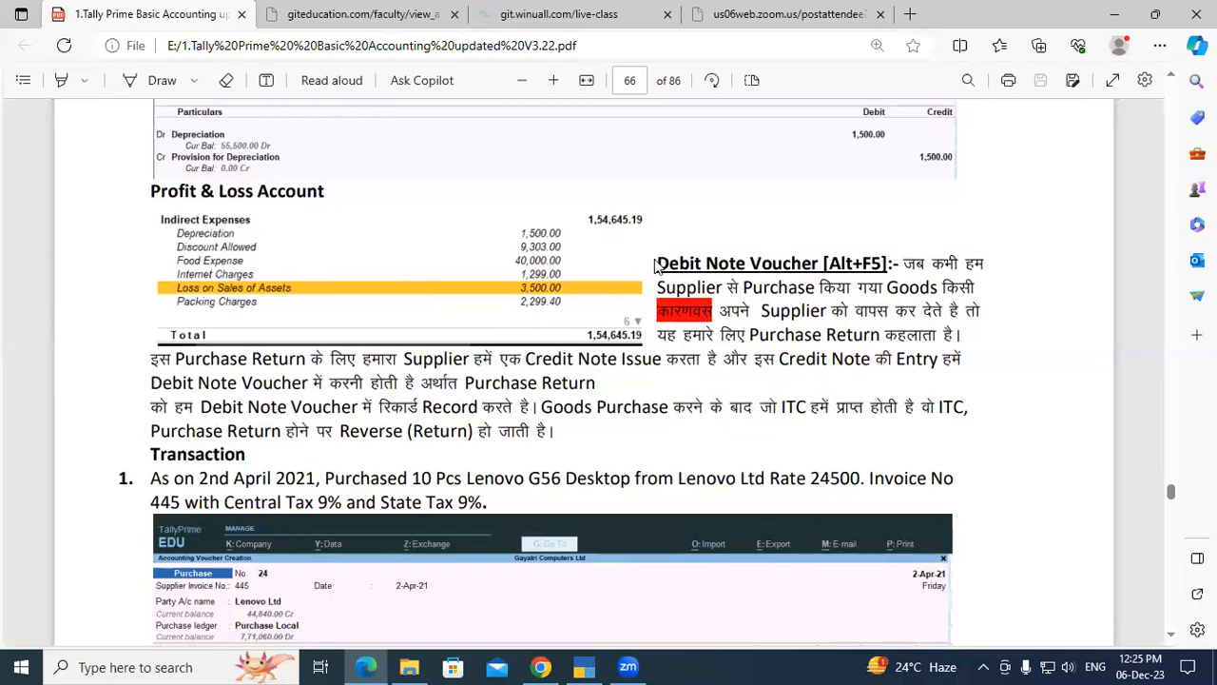
key("alt+Tab")
key("Down")
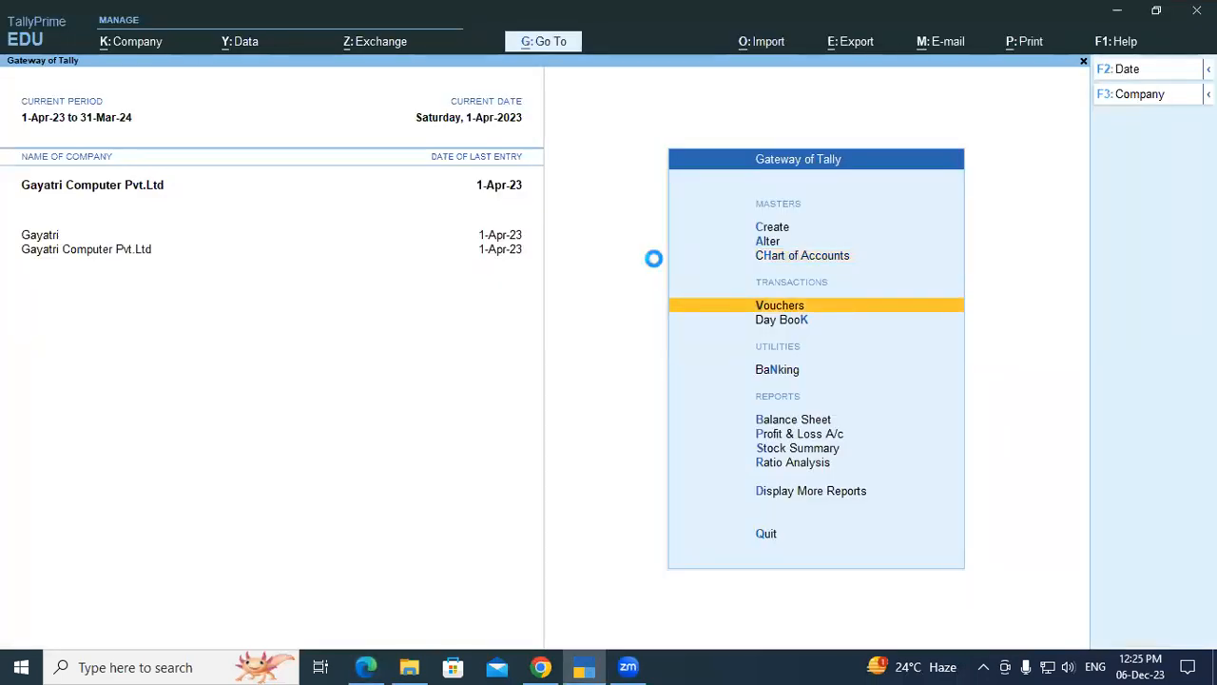
key("Return")
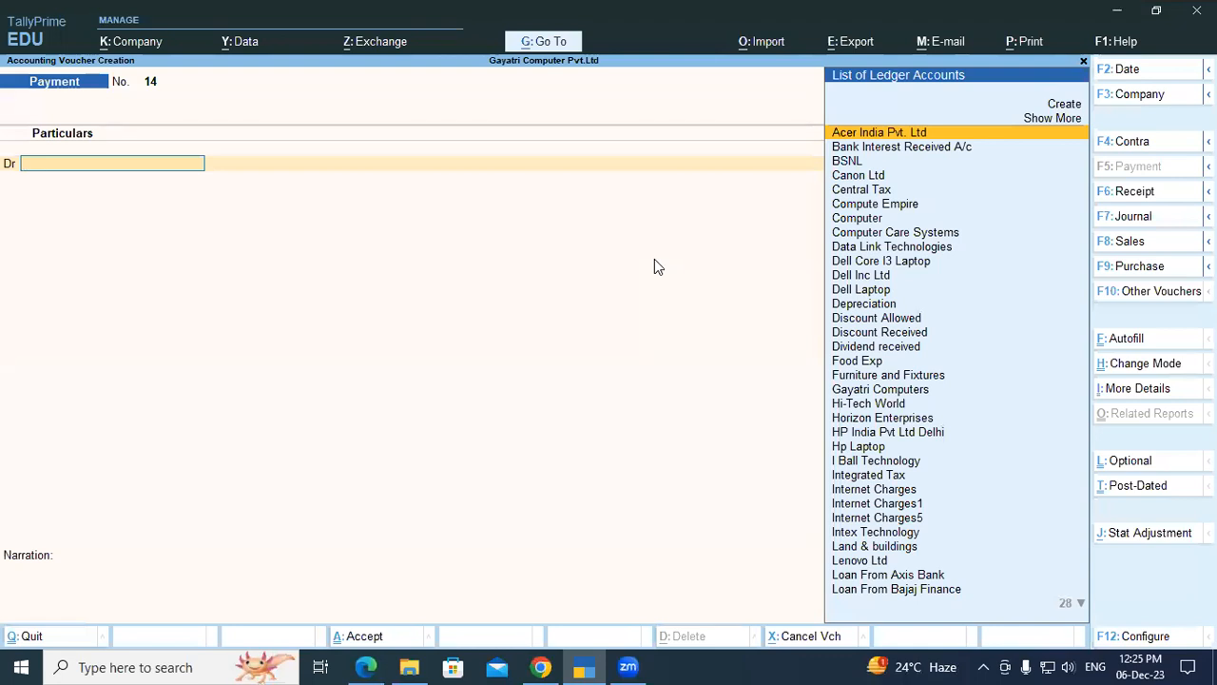
key("F9")
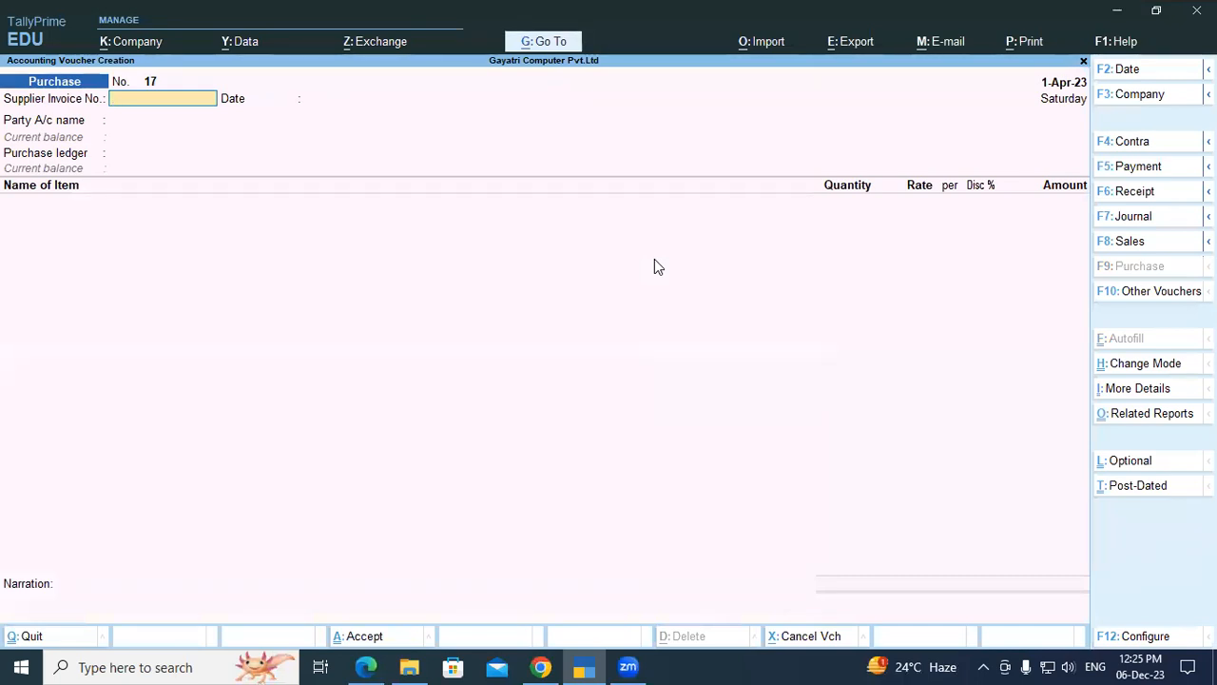
Check the invoice number in the PDF, enter supplier invoice number 445 in the purchase voucher and accept the date 1-Apr-23
key("alt+Tab")
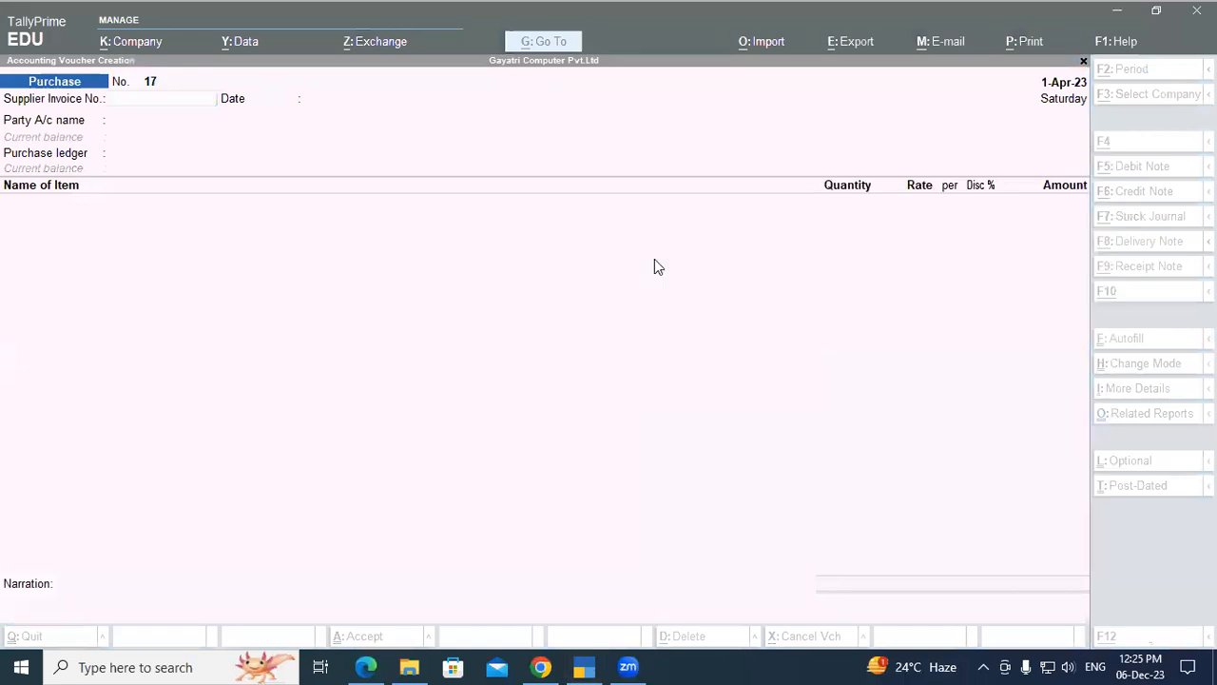
key("alt+Tab")
key("alt+Tab")
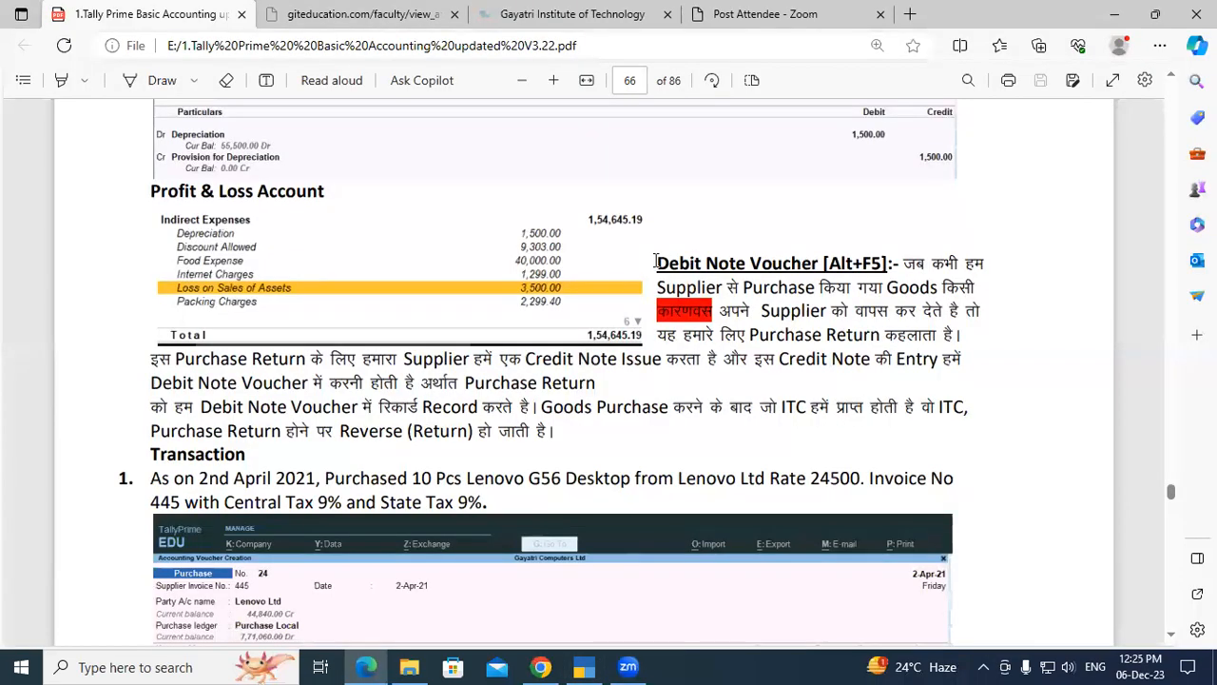
key("alt+Tab")
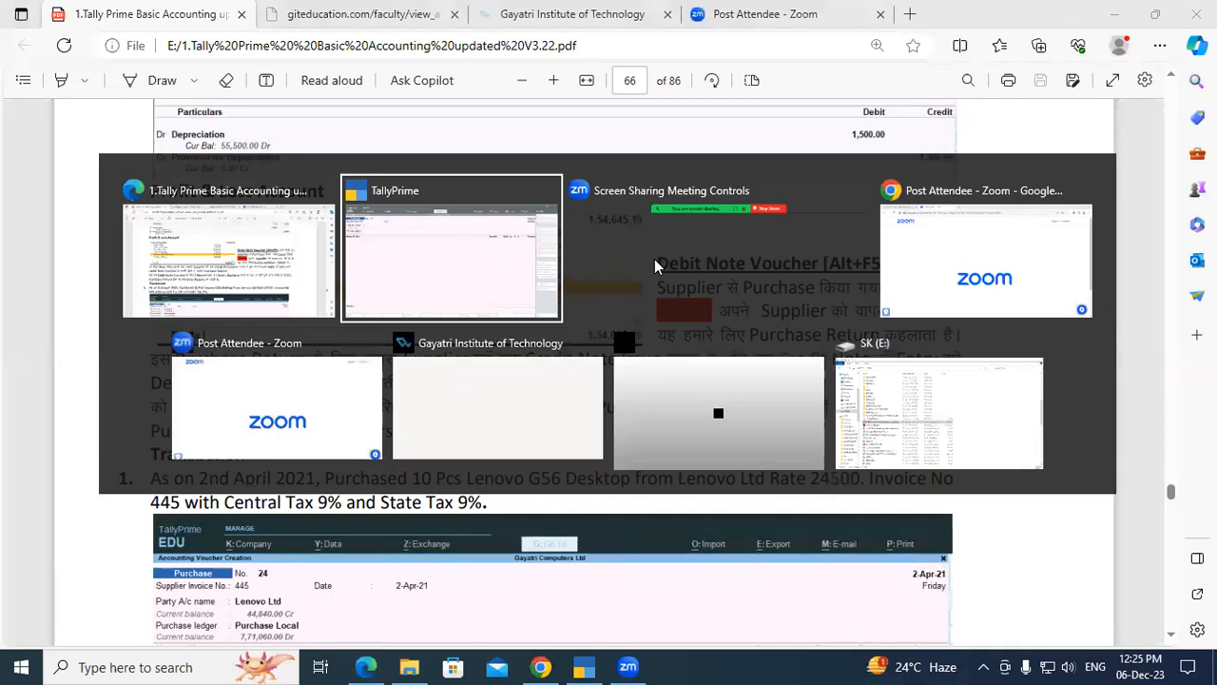
type("445")
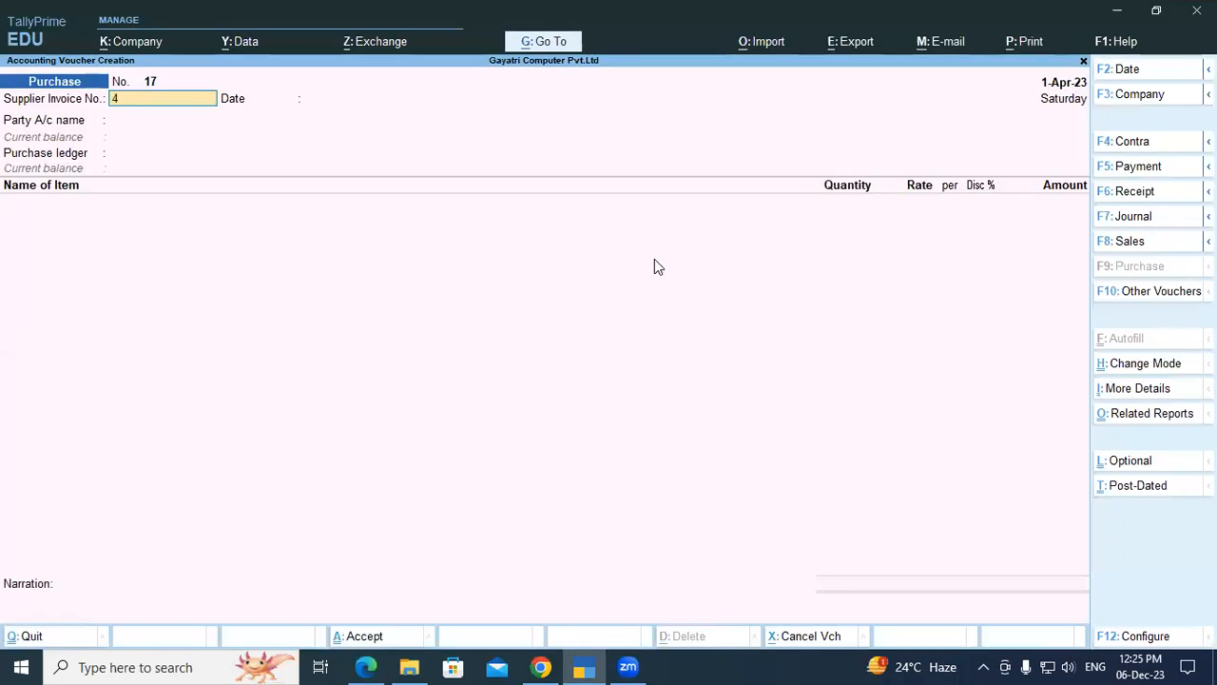
key("Return")
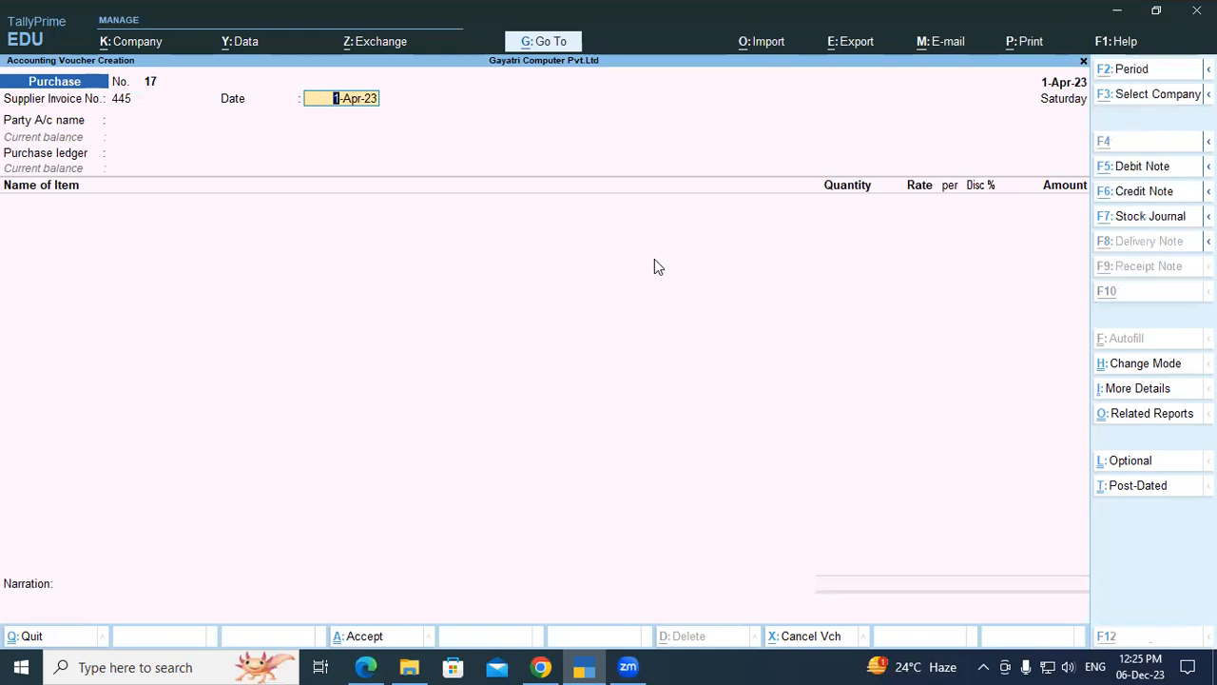
key("alt+Tab")
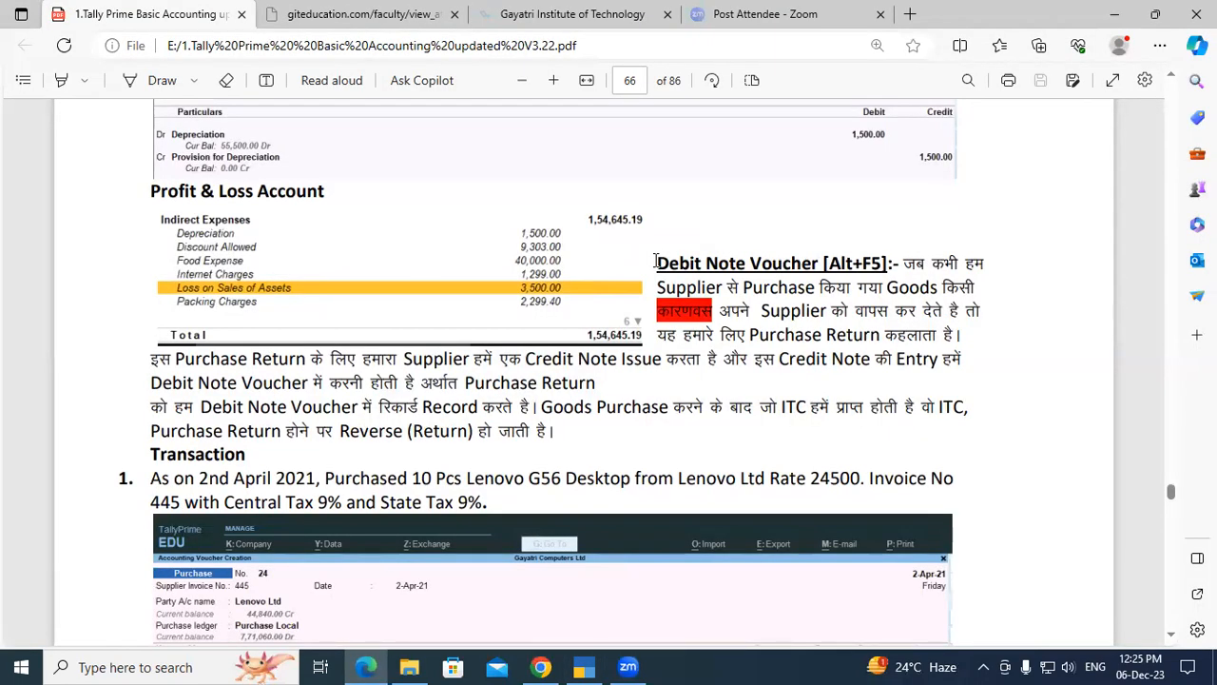
key("alt+Tab")
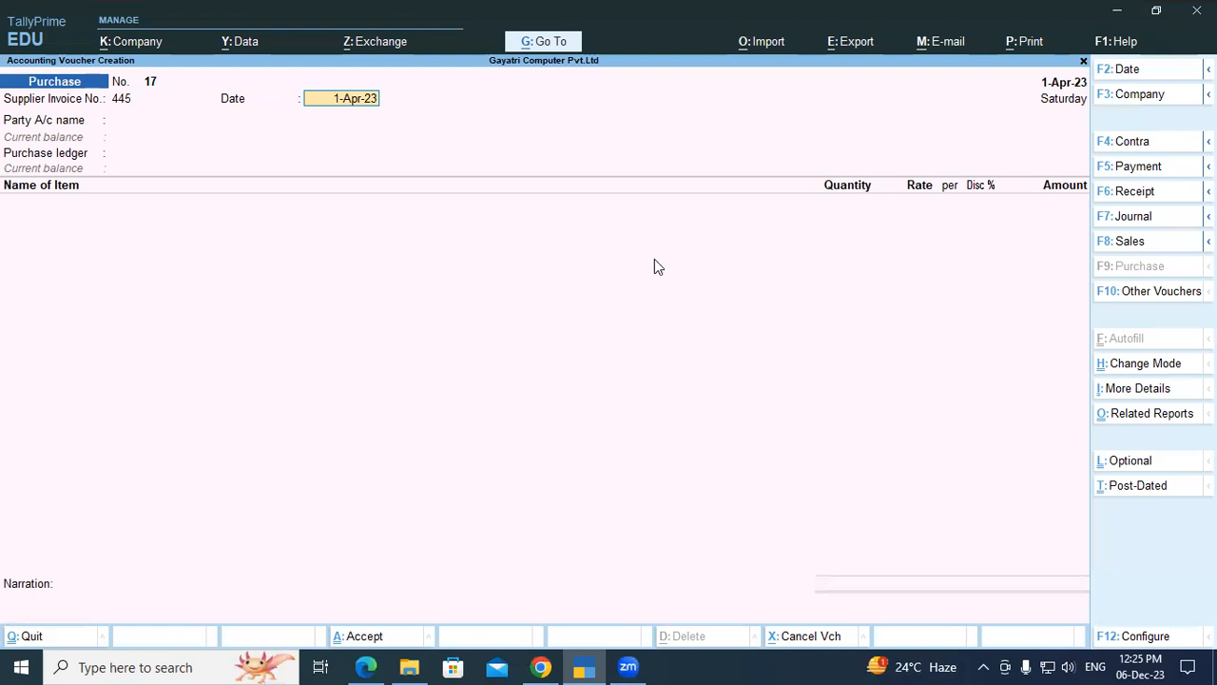
key("Return")
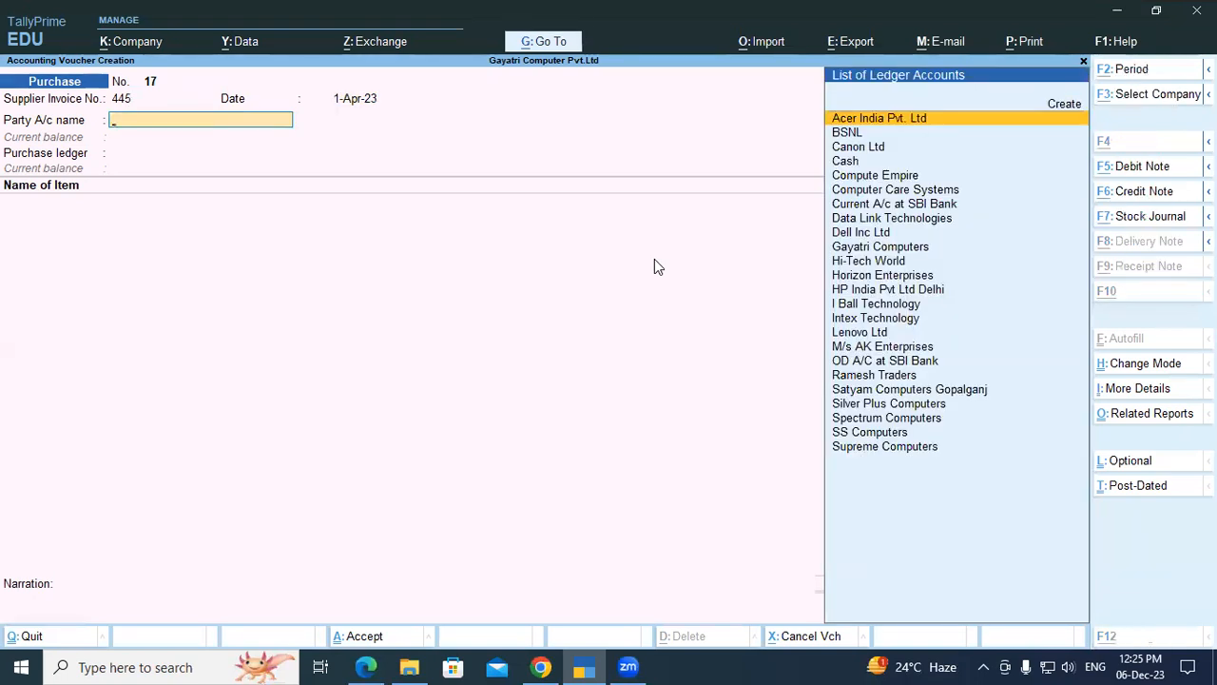
Switch to the PDF in Edge and review the Lenovo G56 Desktop purchase transaction for the supplier details
key("alt+Tab")
key("alt+Tab")
key("alt+Tab")
key("alt+Tab")
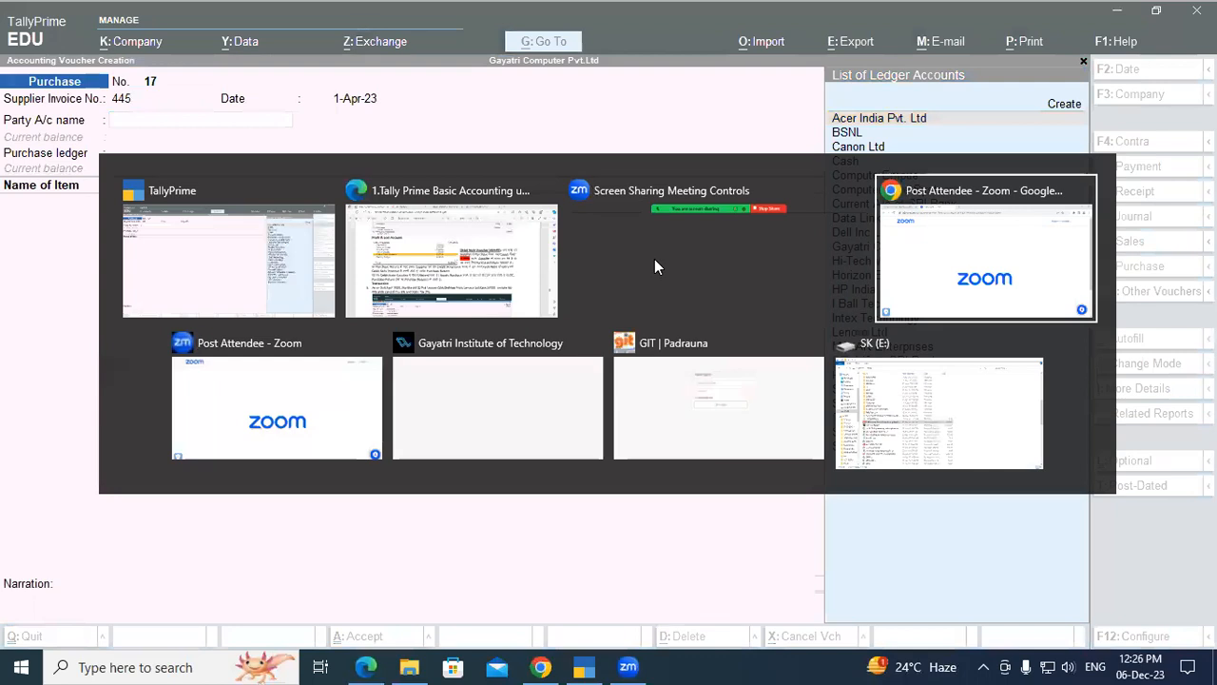
key("alt+Tab")
key("alt+Tab")
key("alt+Tab")
key("alt+Tab")
key("alt+Tab")
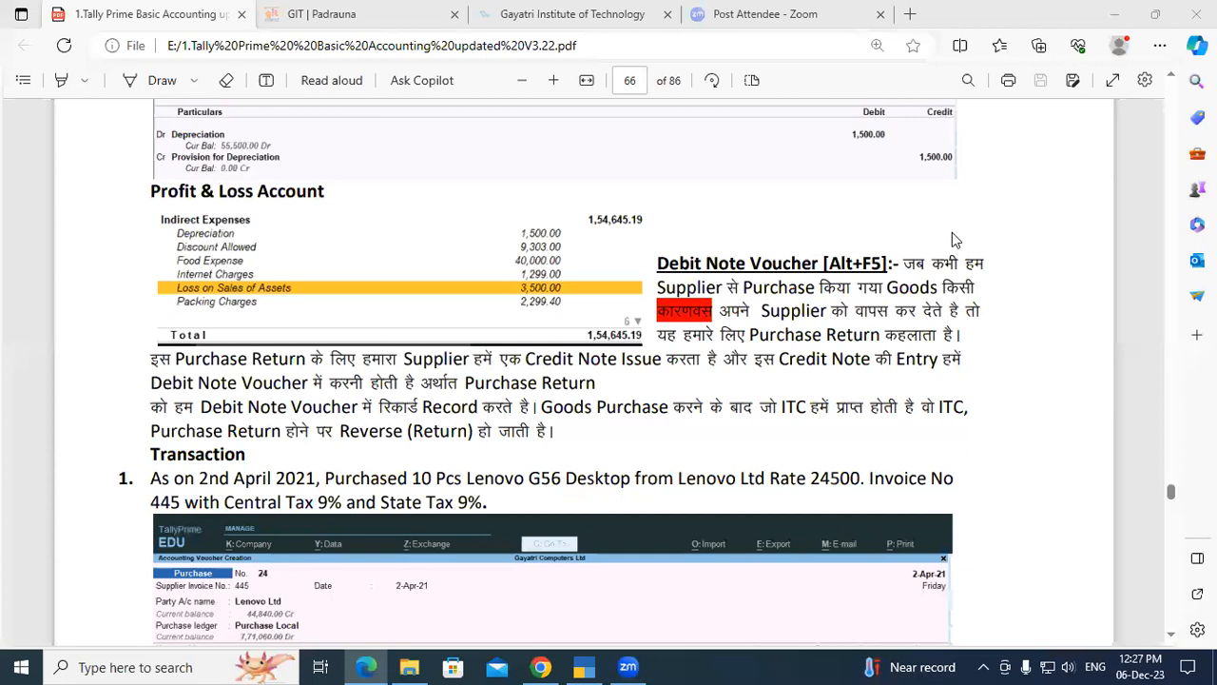
left_click(952, 233)
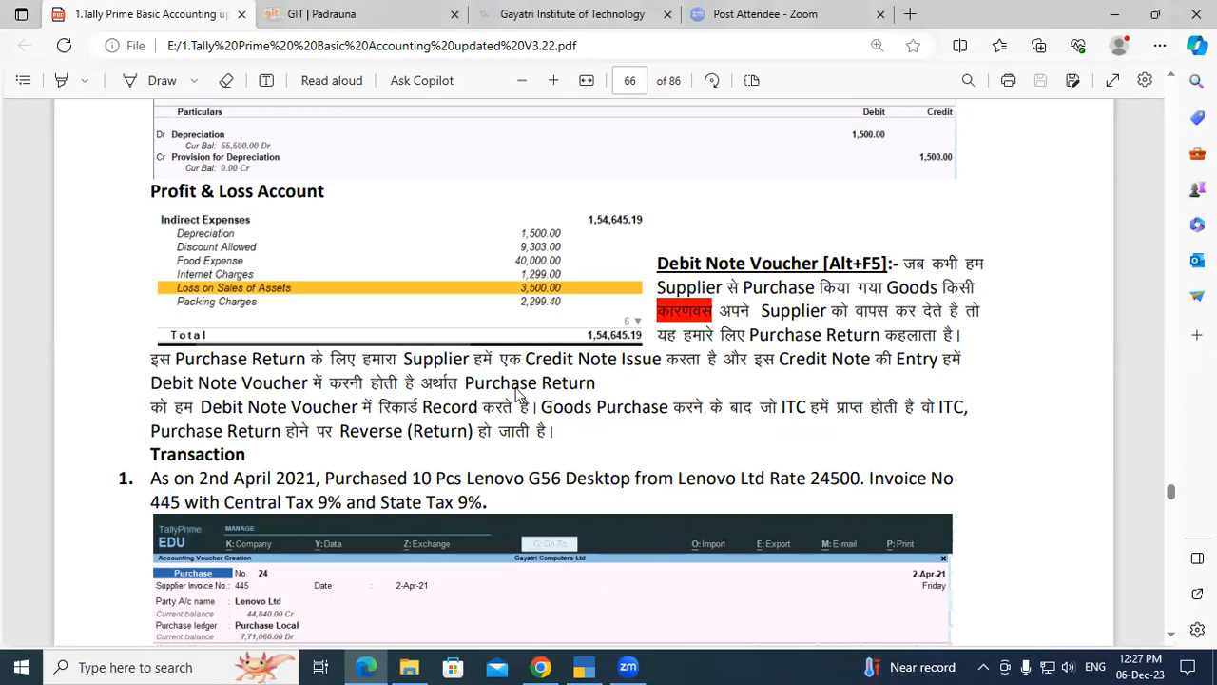
Switch back to TallyPrime and select Lenovo Ltd as the party account, accepting the receipt and party details at their defaults
key("alt+Tab")
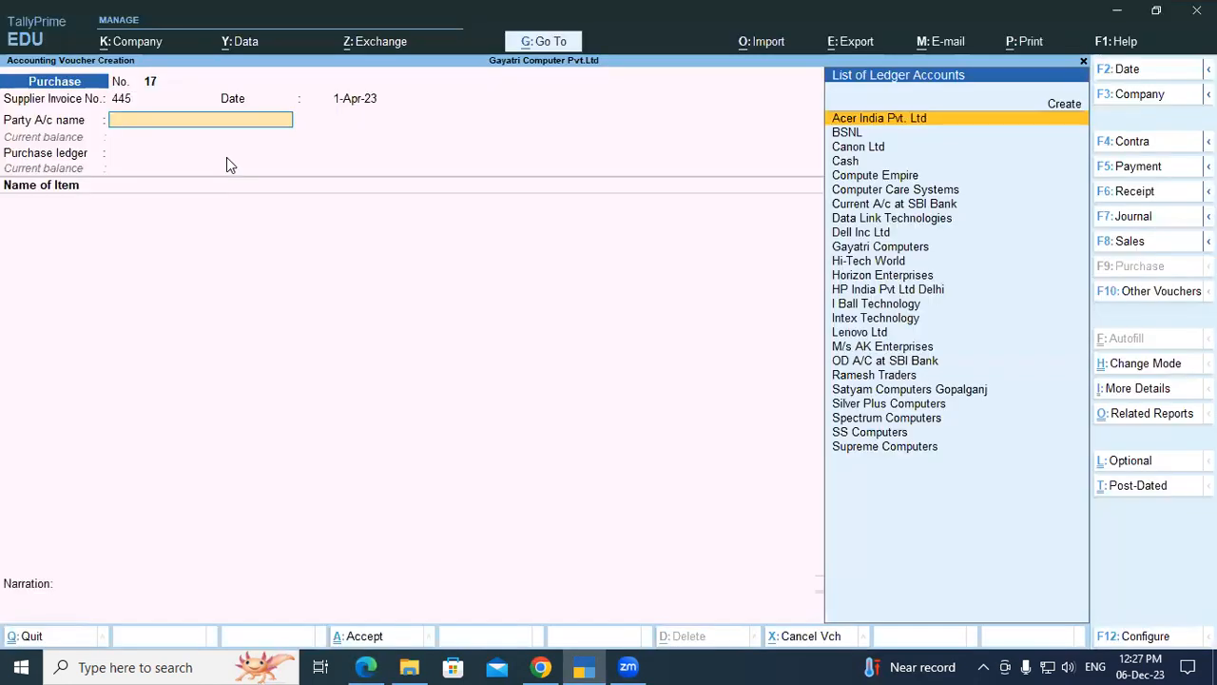
type("Le")
key("Return")
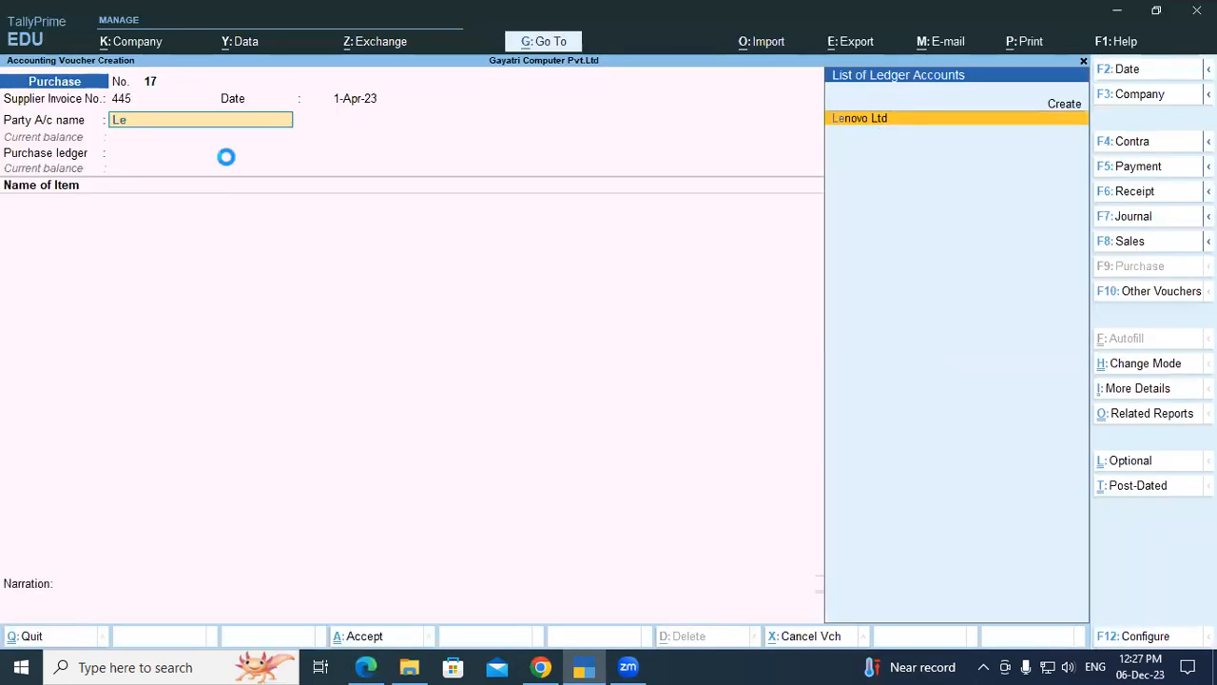
key("Return")
key("Return")
key("Return")
key("Return")
key("Return")
key("Return")
key("Return")
key("Return")
key("Return")
key("Return")
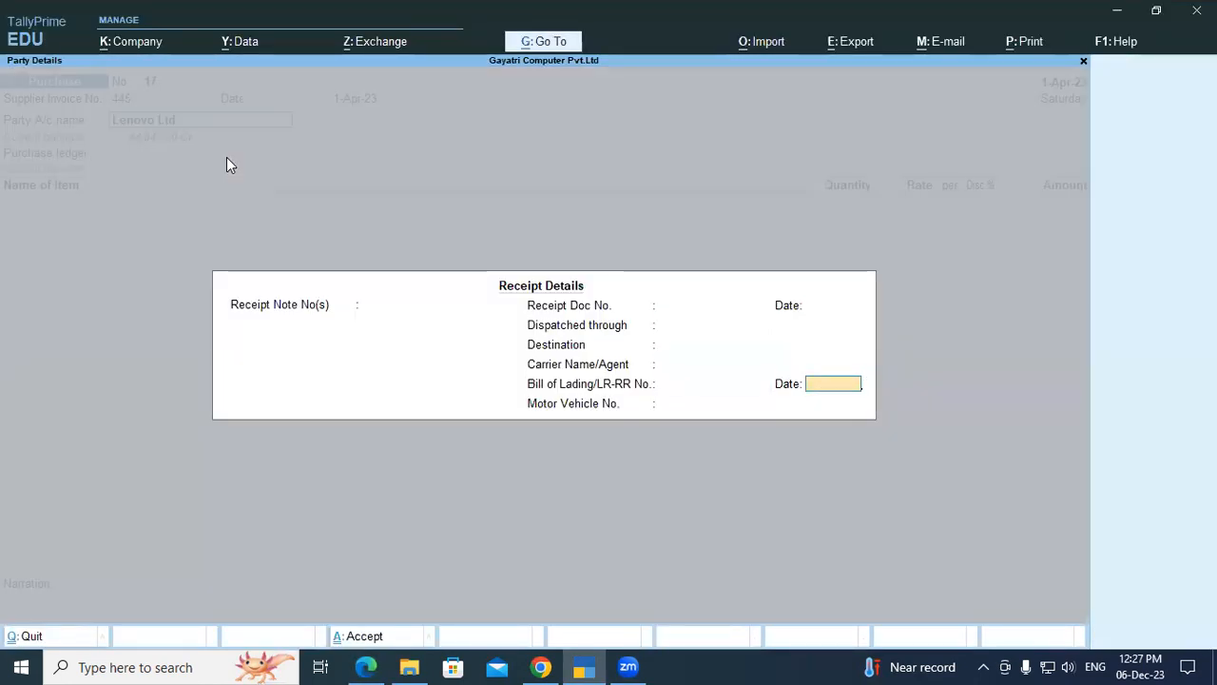
key("Return")
key("Return")
key("Return")
key("Return")
key("Return")
key("Return")
key("Return")
key("Return")
key("Return")
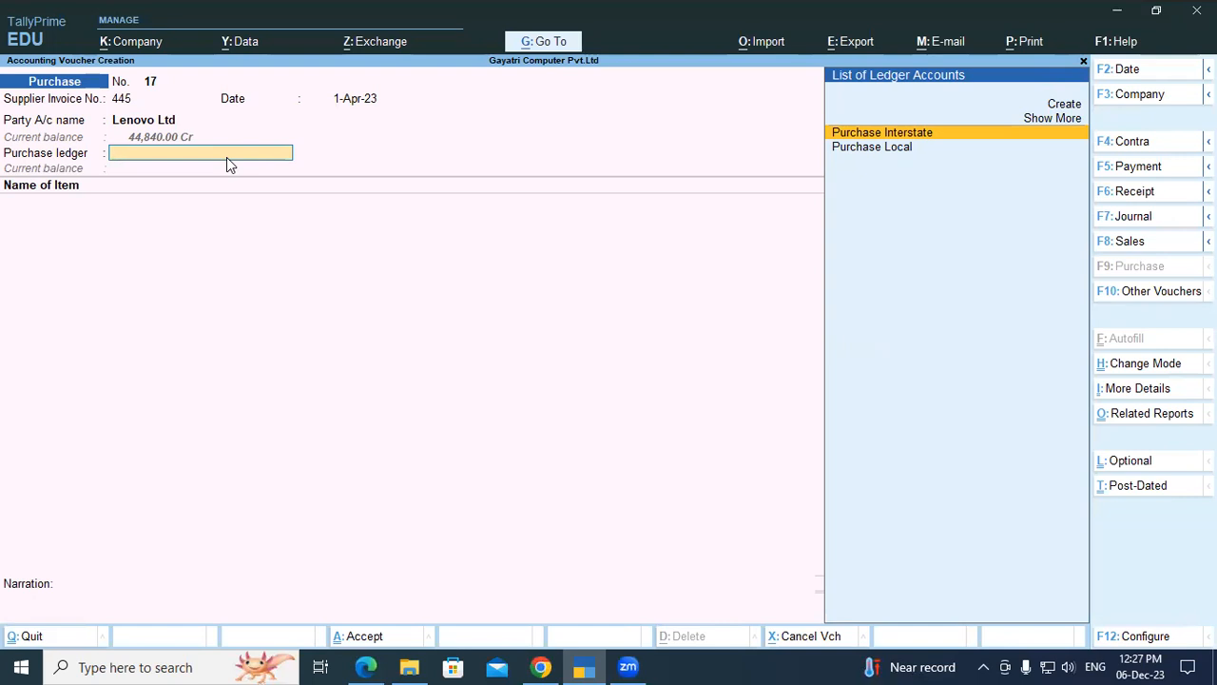
Set the purchase ledger to Purchase Local and choose Lenovo G56 Desktop as the stock item
key("Down")
key("Return")
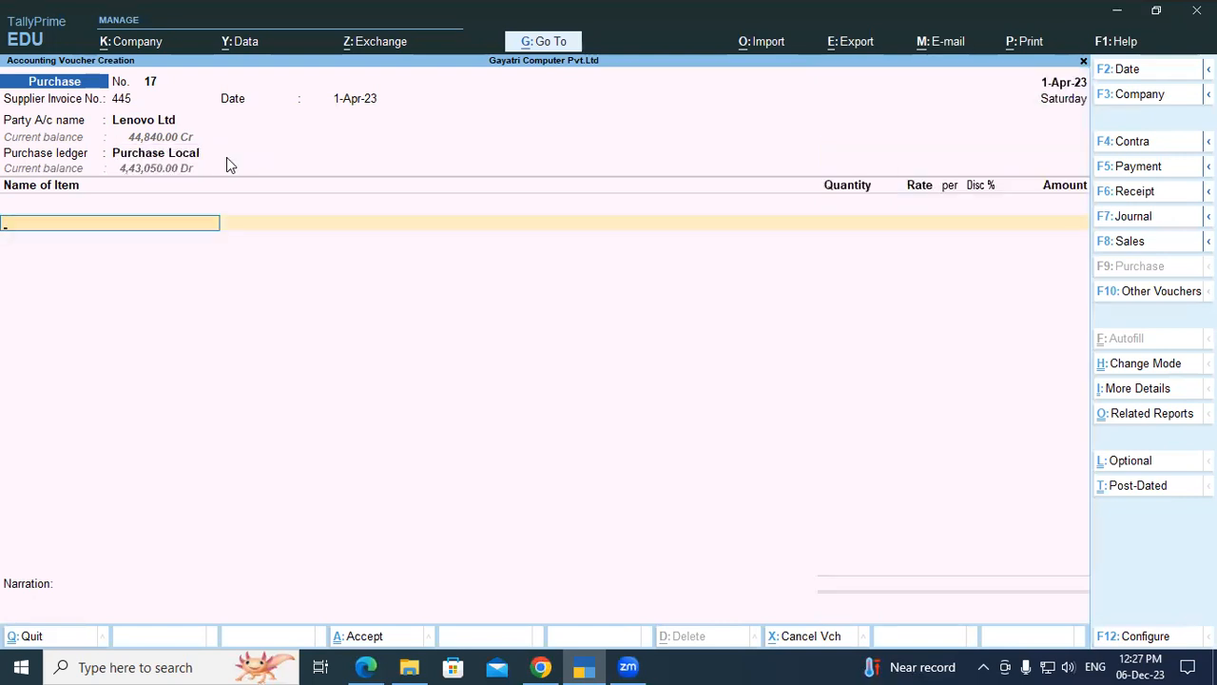
key("alt+Tab")
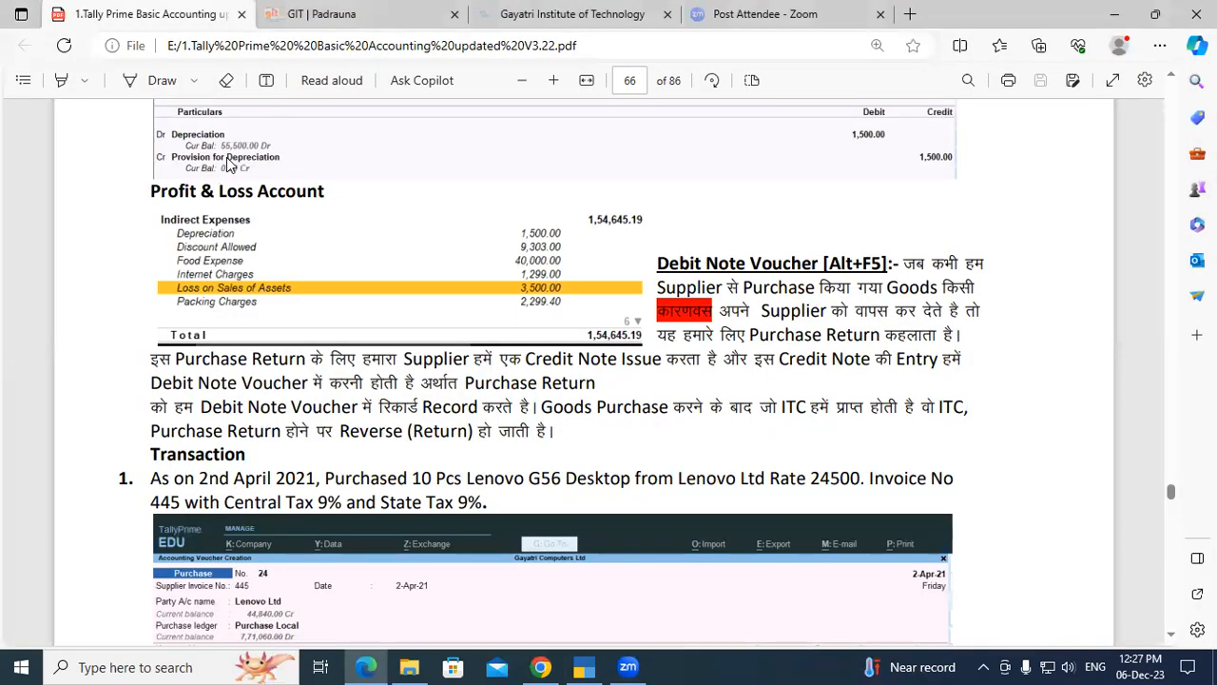
key("alt+Tab")
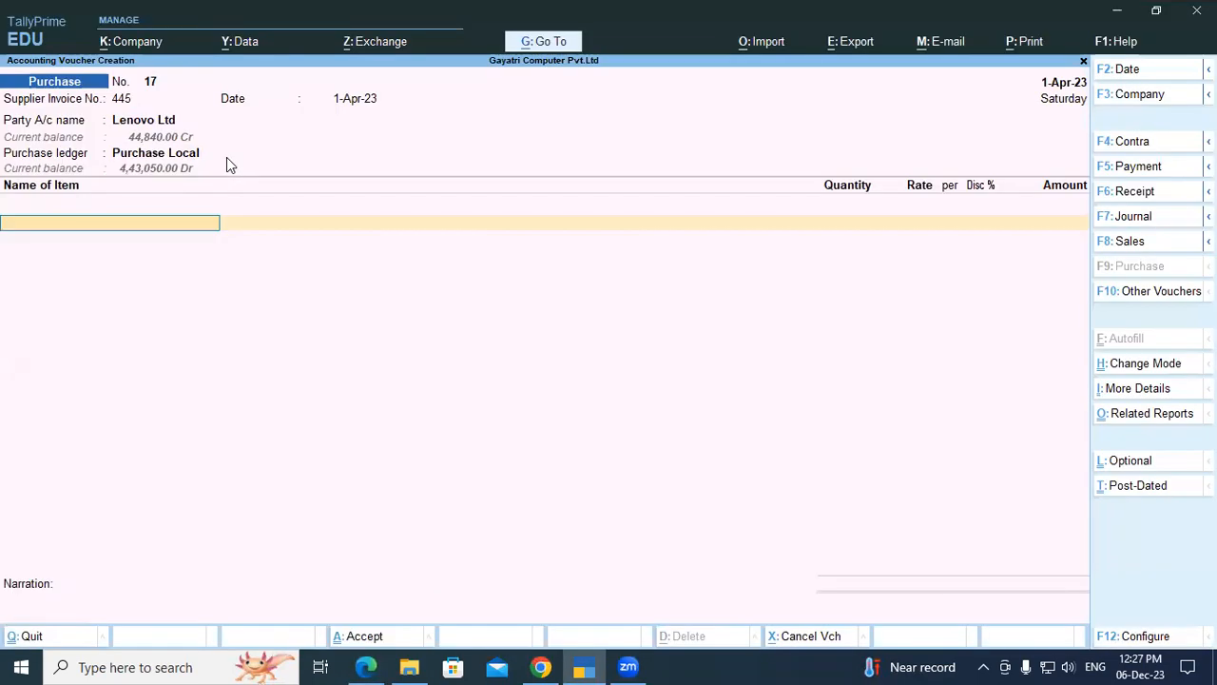
type("Leno")
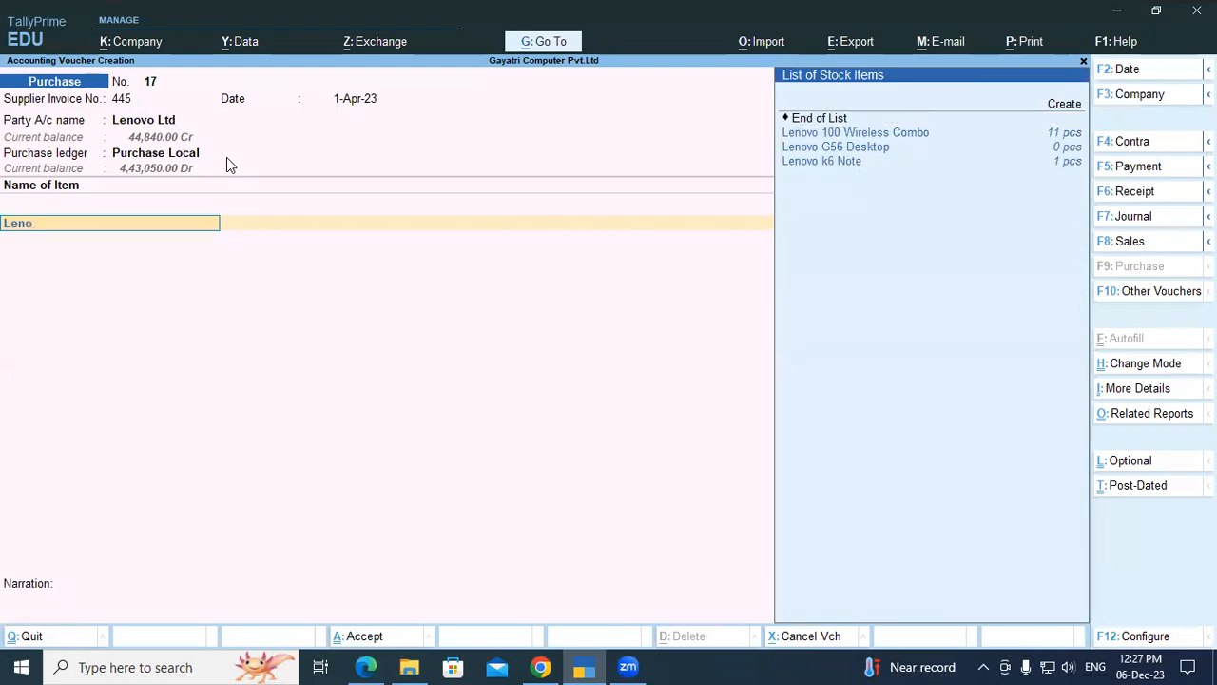
key("Down")
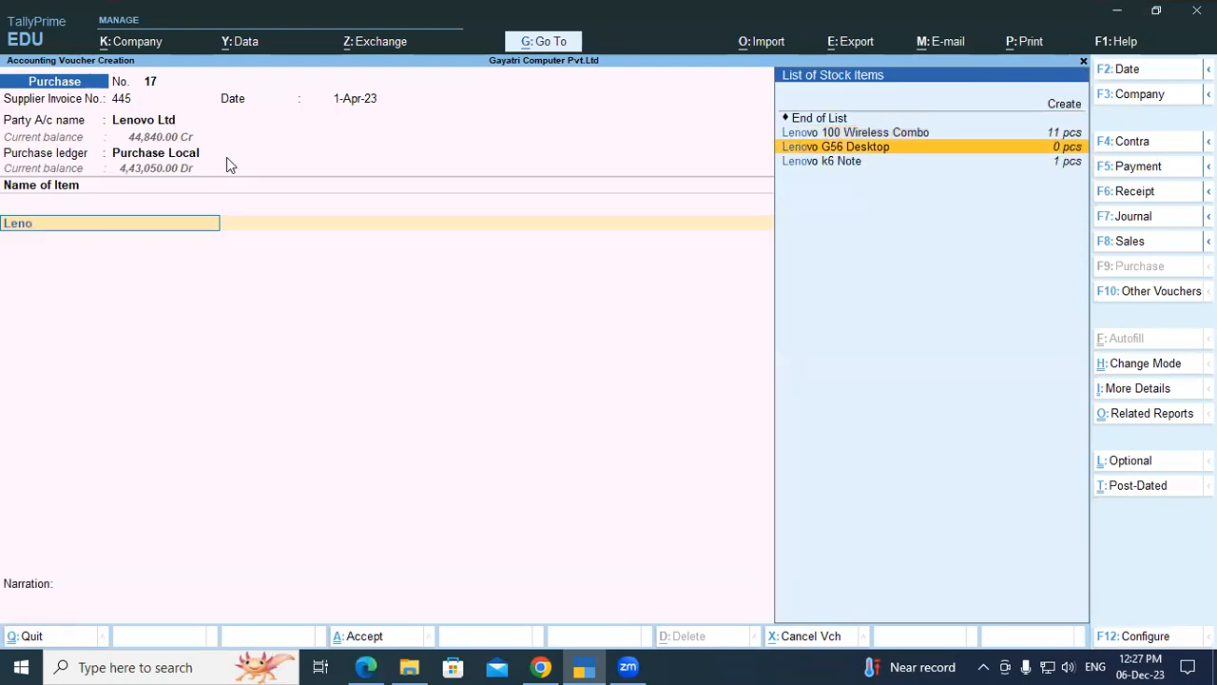
key("Return")
key("Return")
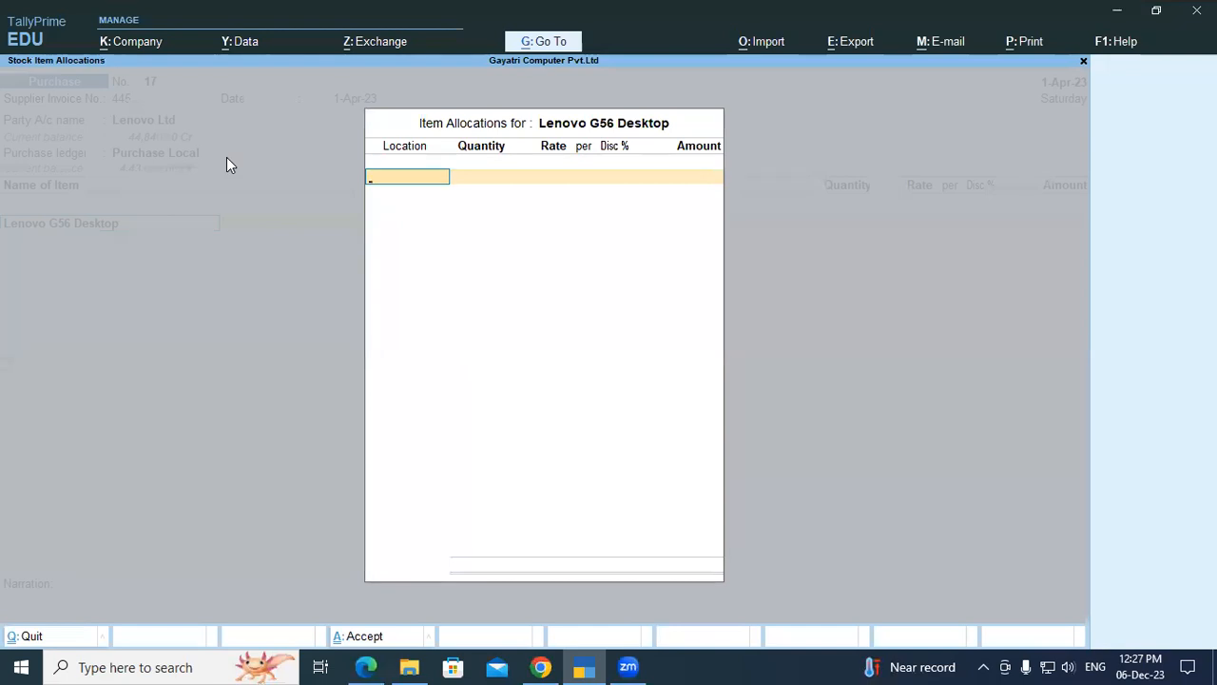
Allocate the Lenovo G56 Desktop item to the Shop location
key("space")
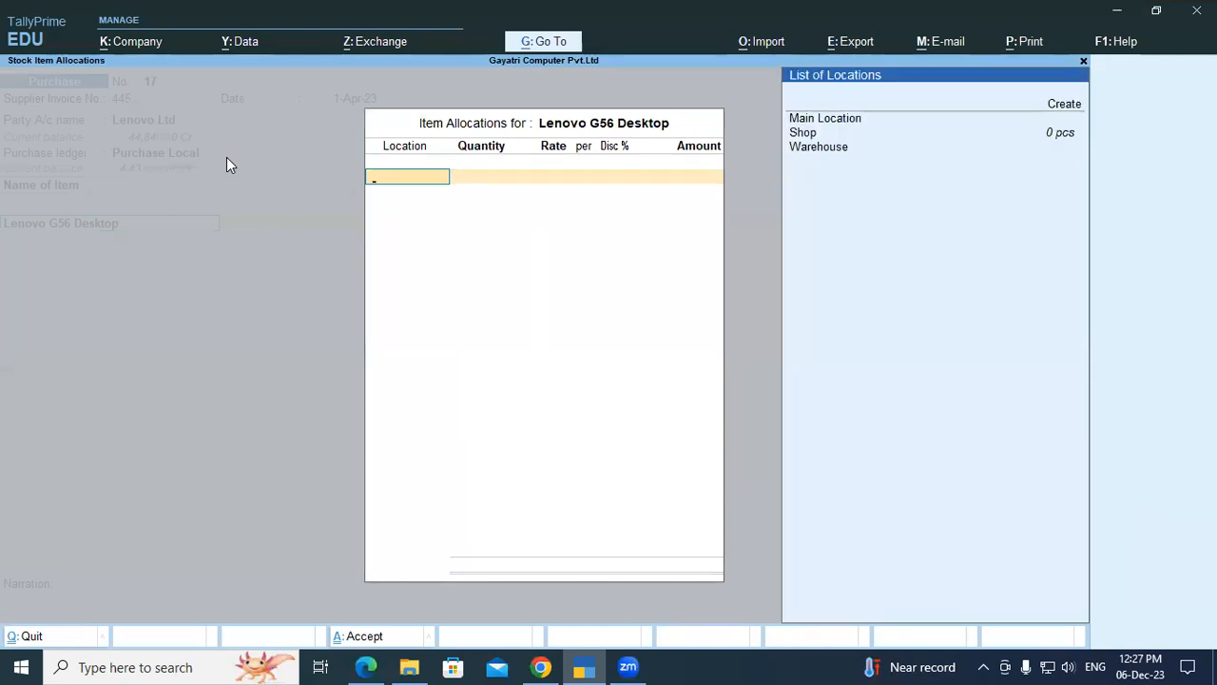
key("Down")
key("Down")
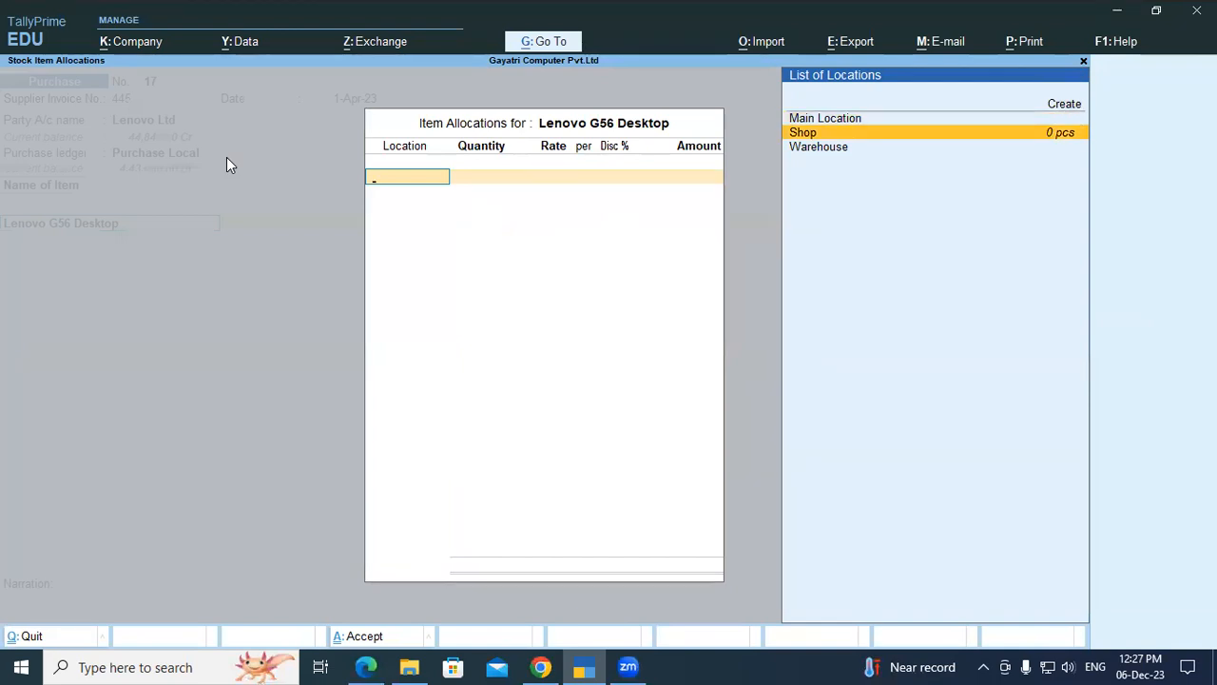
key("Down")
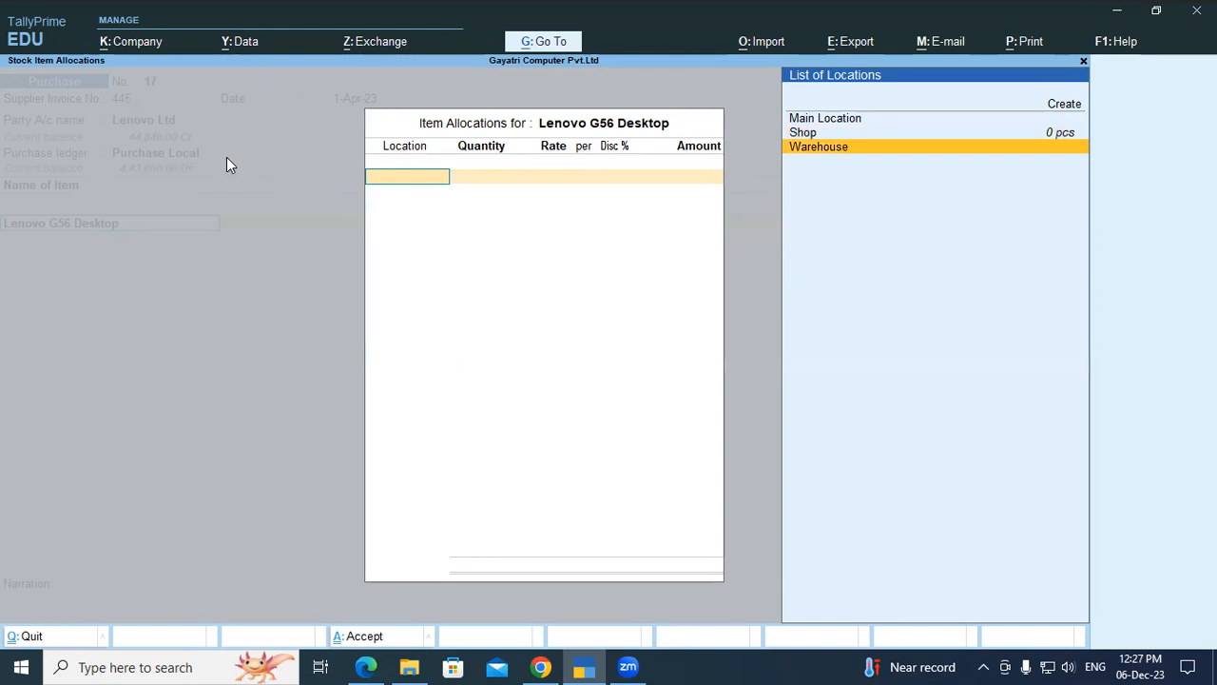
key("Up")
key("Return")
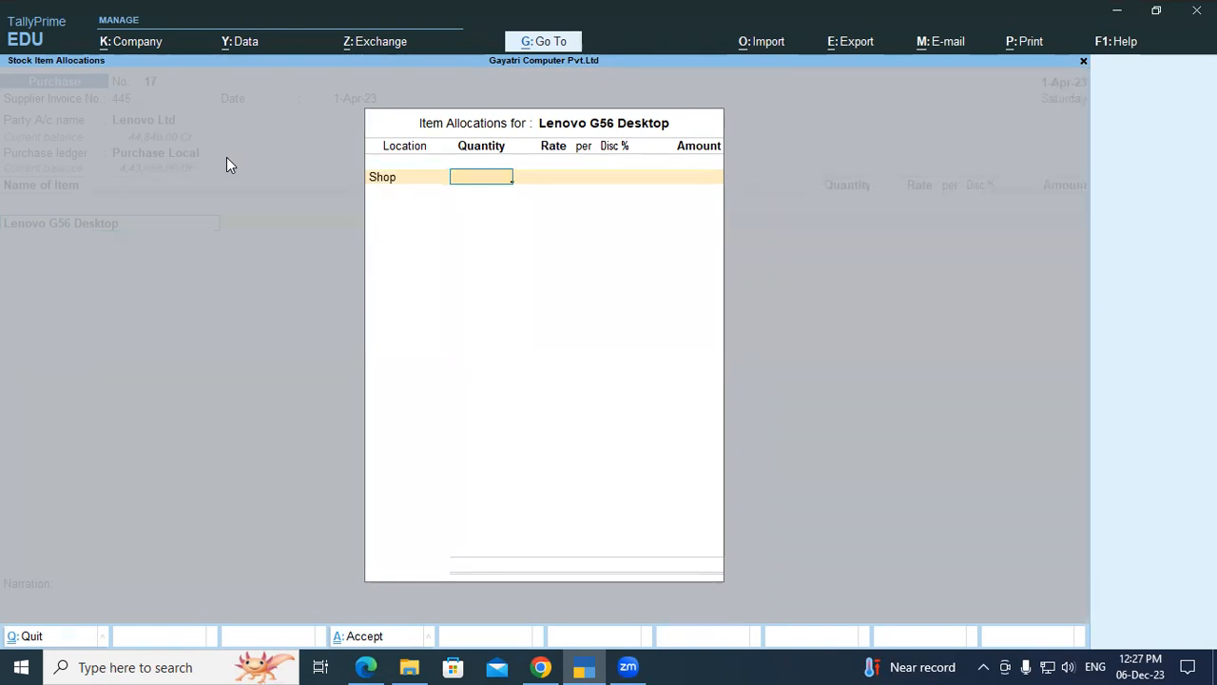
Check the purchased quantity in the PDF and set the Shop allocation's quantity to 10 pcs
key("Return")
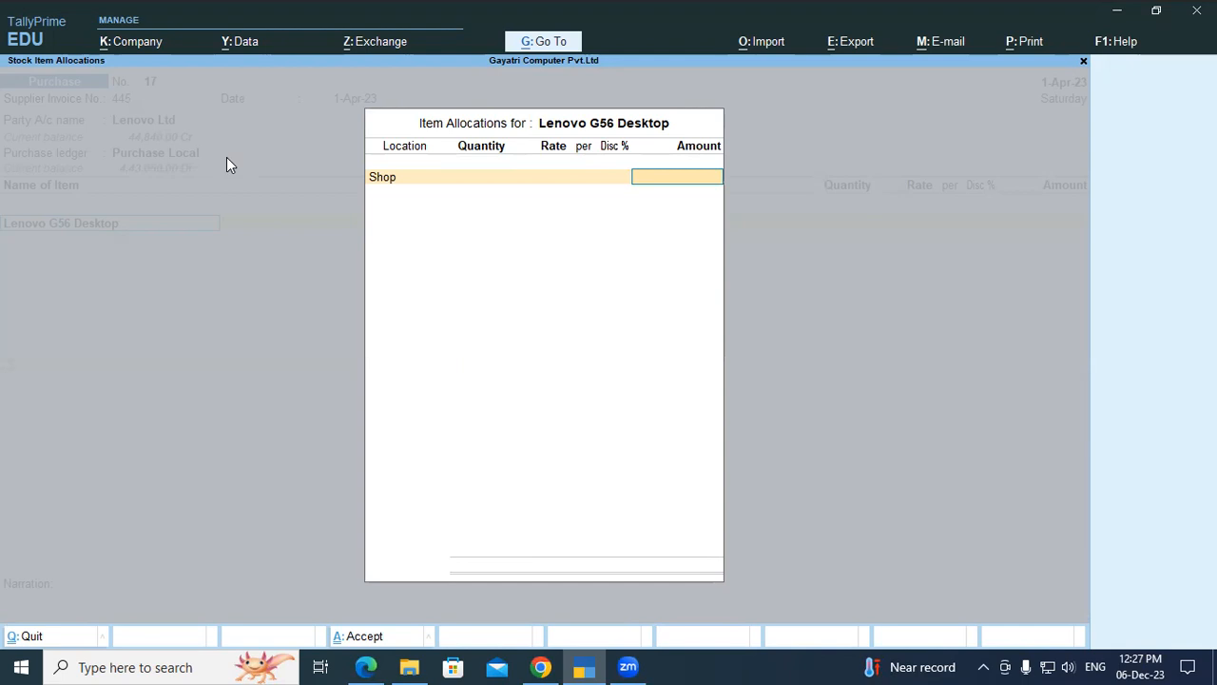
key("alt+Tab")
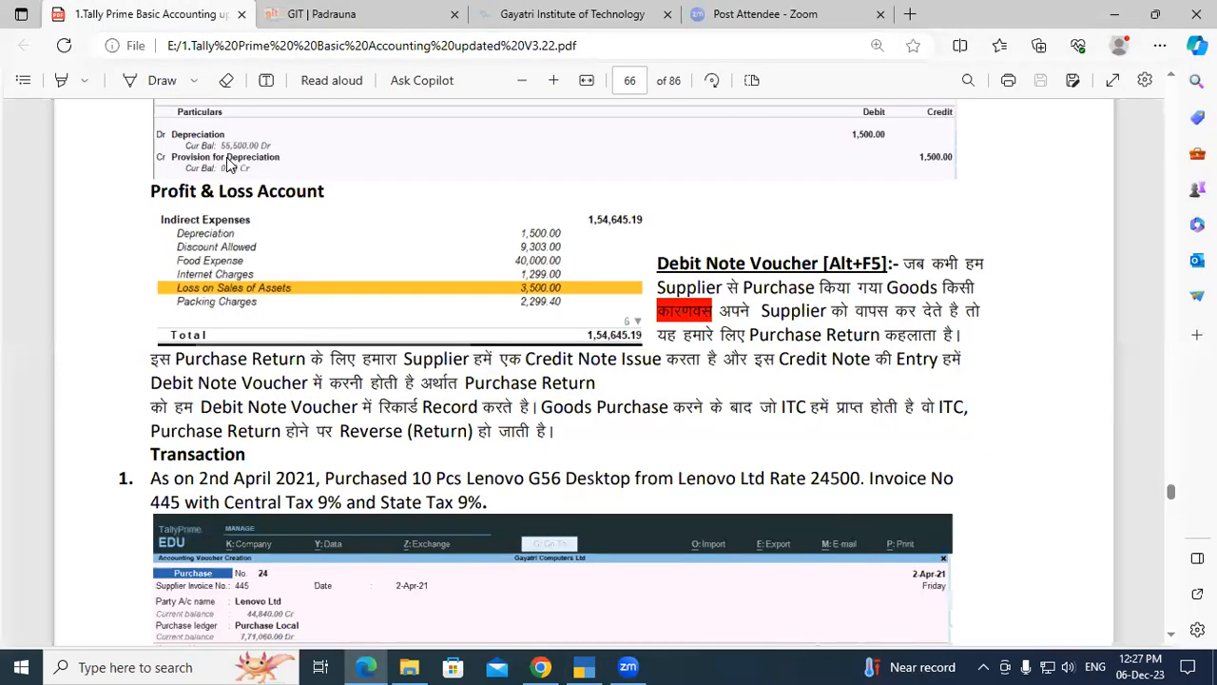
key("alt+Tab")
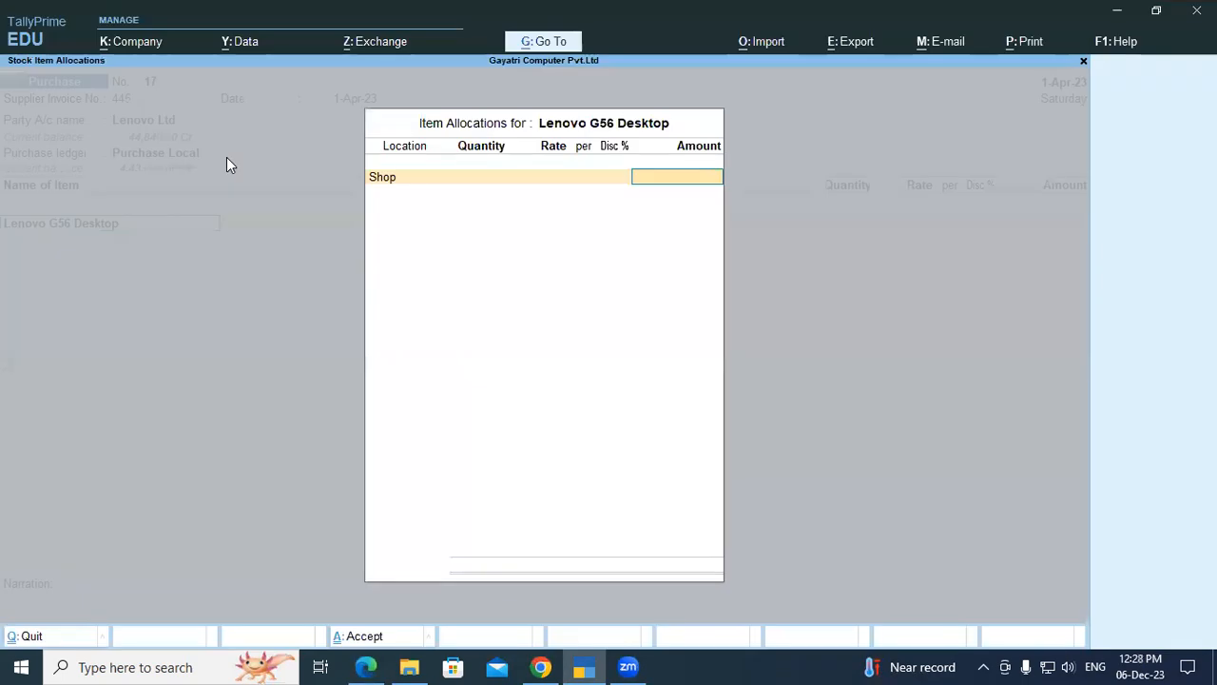
key("BackSpace")
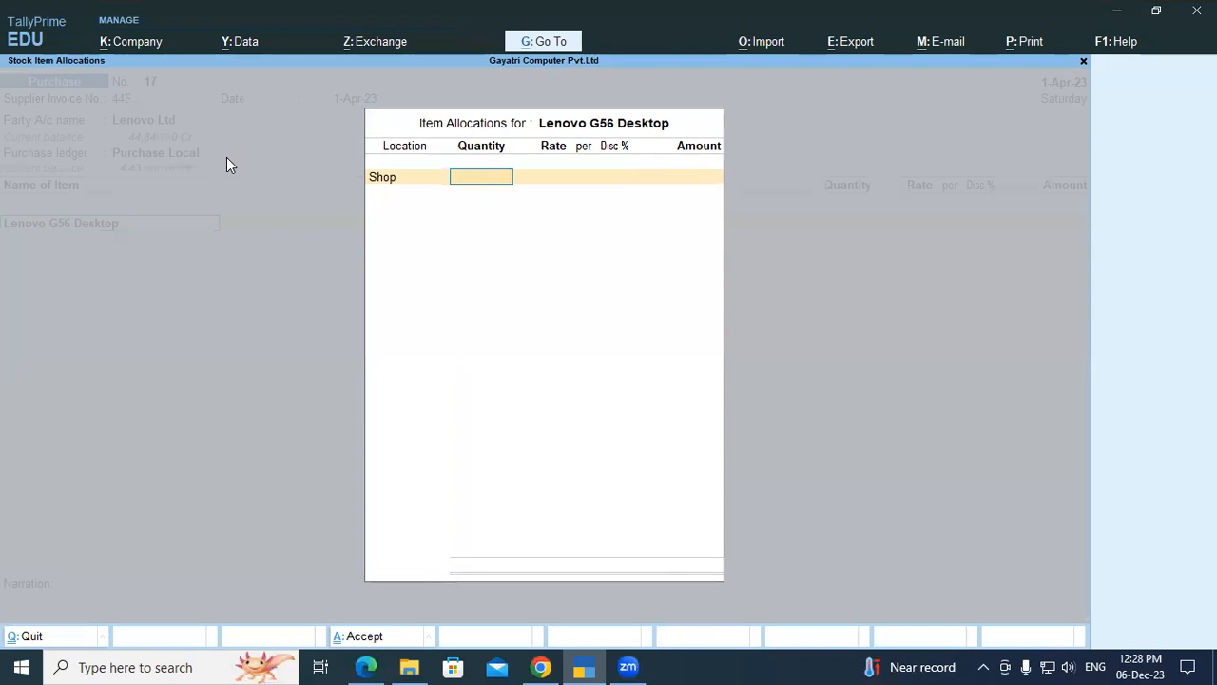
type("2")
key("BackSpace")
type("10")
key("Return")
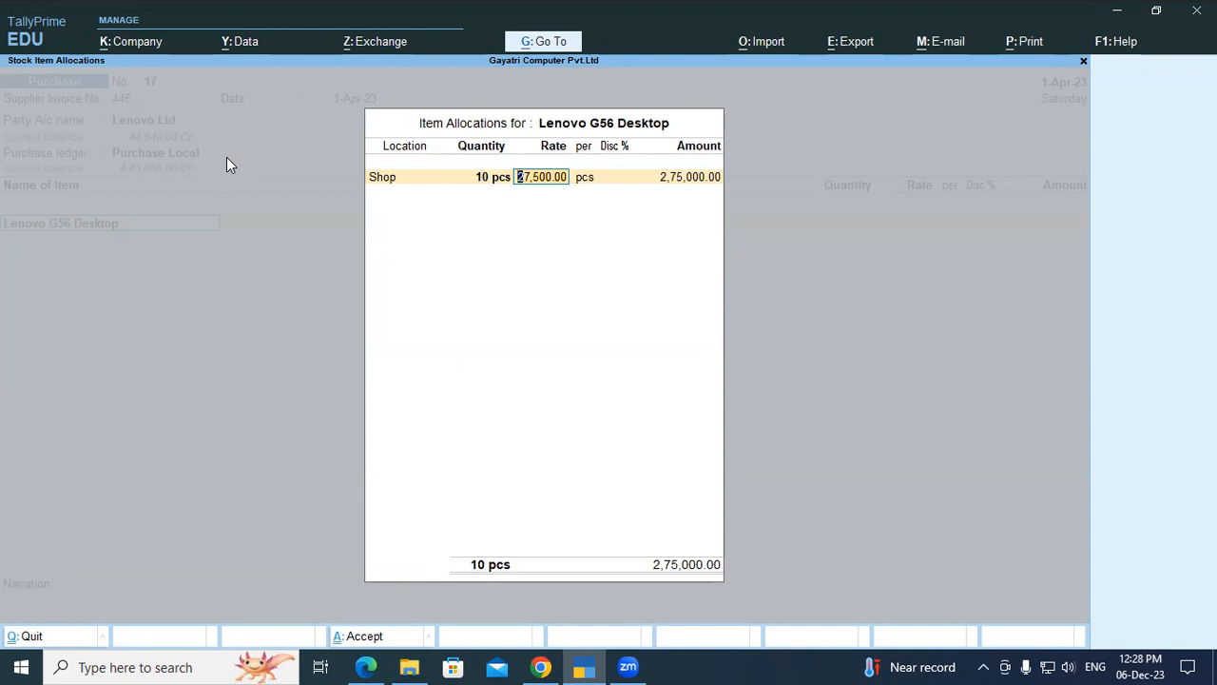
Accept the Shop allocation of Lenovo G56 Desktop at the default rate of 27,500.00 per pcs
key("Return")
key("Return")
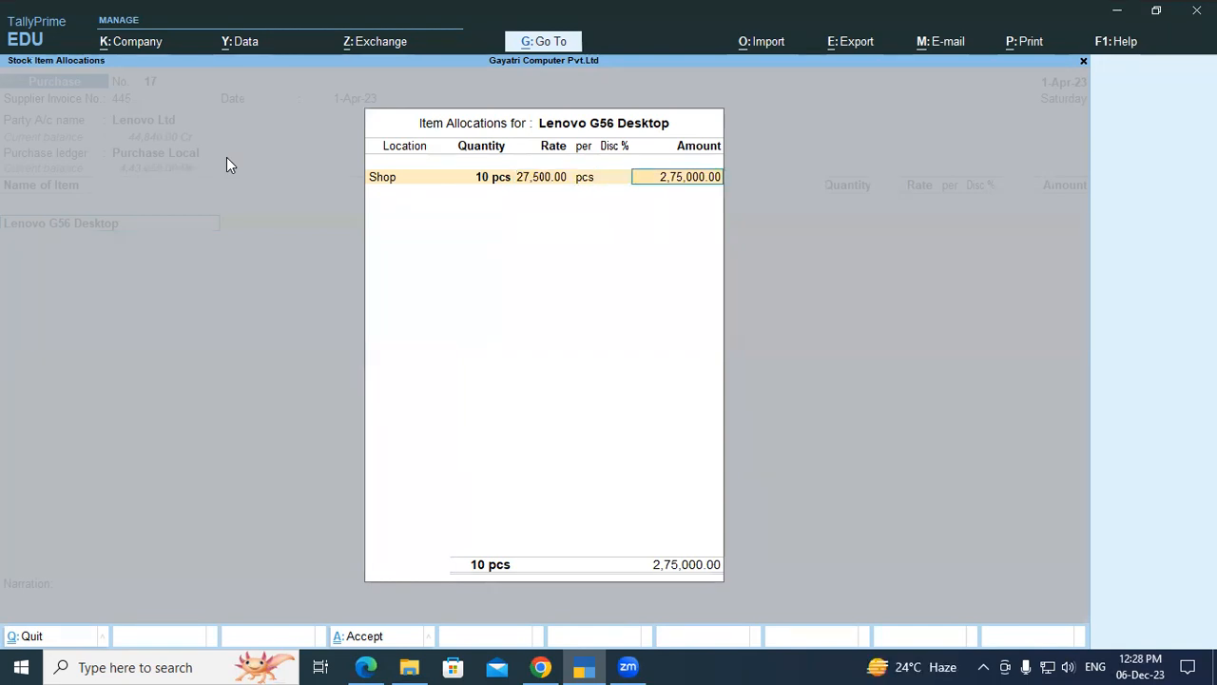
key("Return")
key("Return")
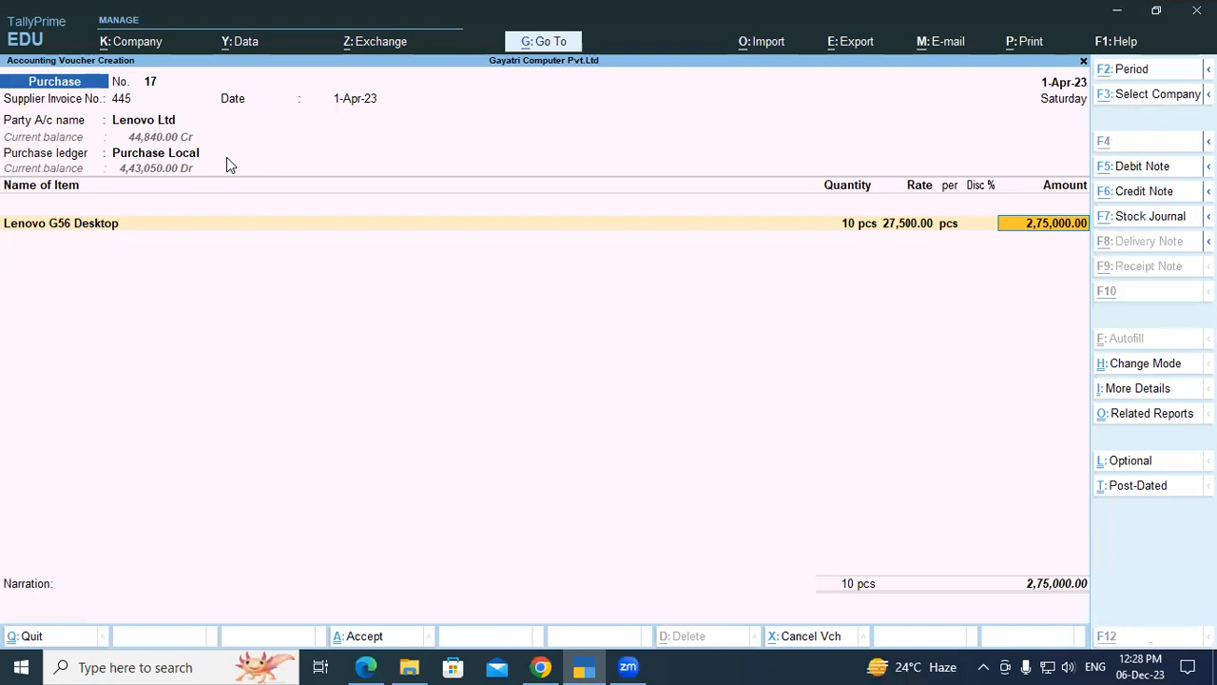
Check the purchase rate in the PDF exercise and return to the Lenovo G56 Desktop item line in TallyPrime
key("alt+Tab")
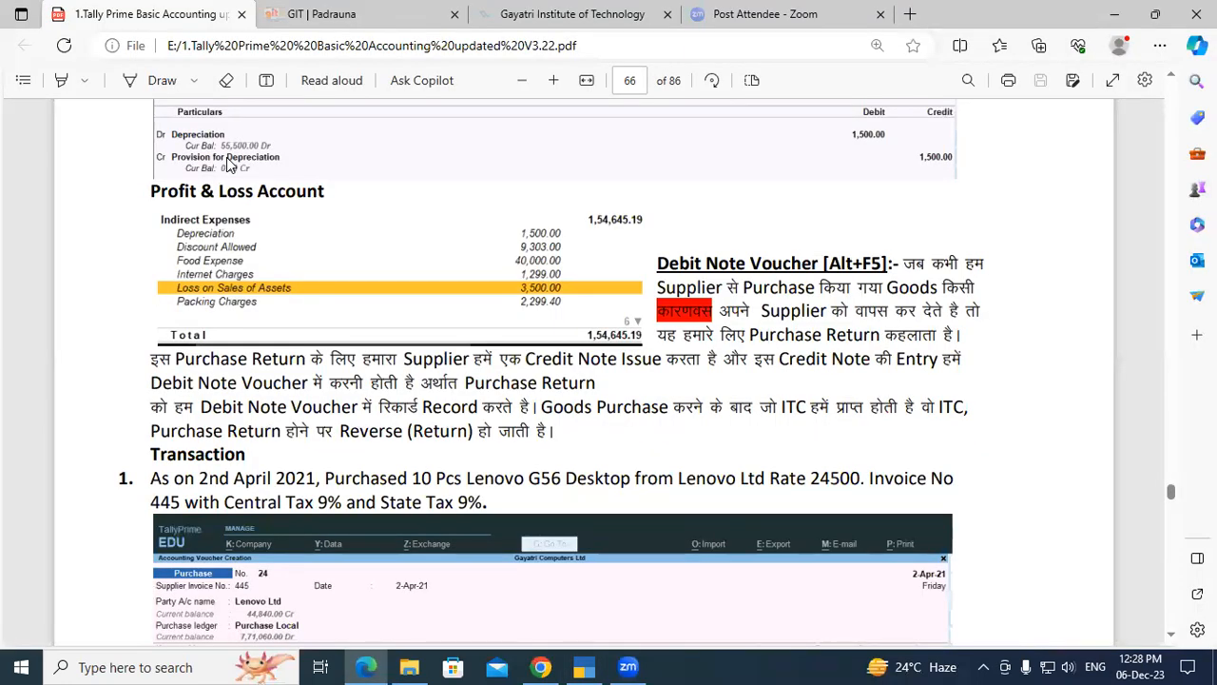
key("alt+Tab")
key("Return")
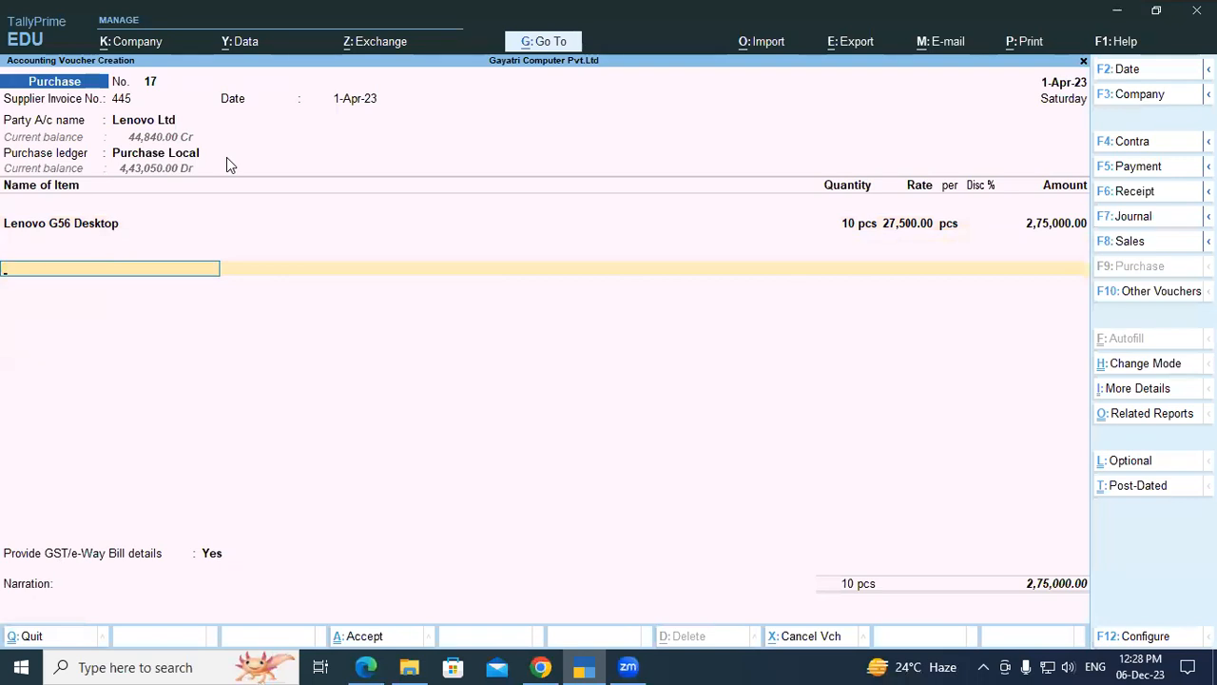
key("BackSpace")
key("BackSpace")
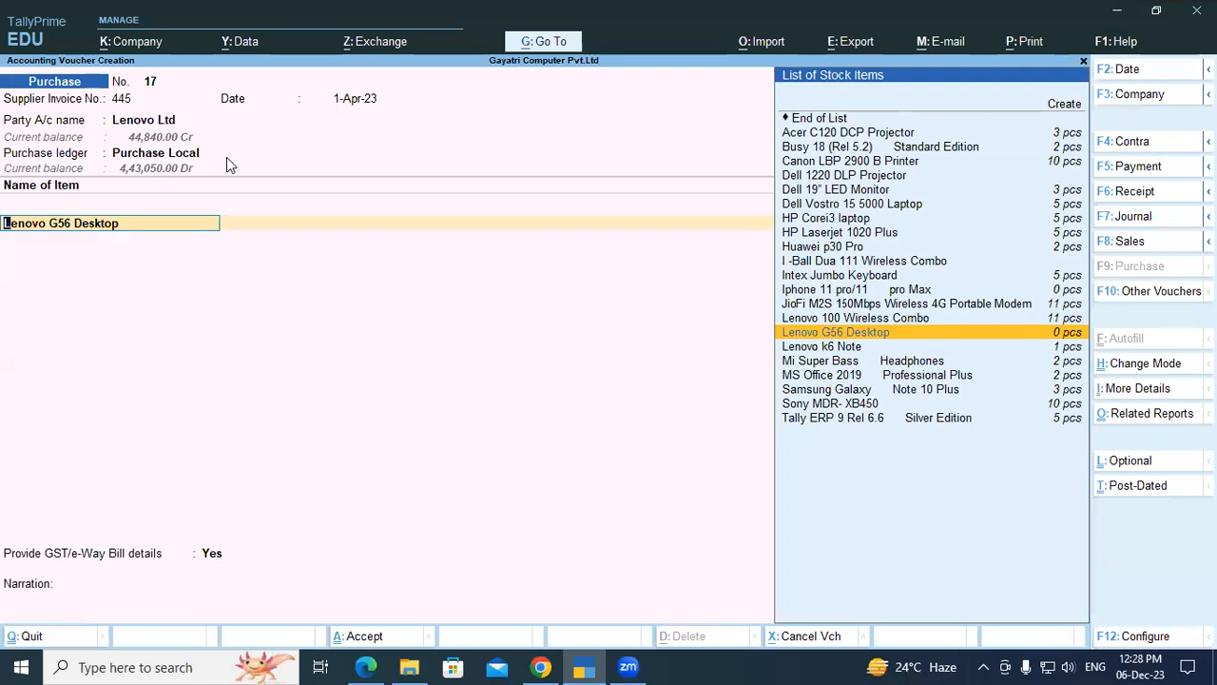
Set the Shop allocation's rate to 24500 per pcs, accept the item line and end the stock item list
key("Return")
key("Return")
key("Return")
key("Return")
type("24500")
key("Return")
key("Return")
key("Return")
key("Return")
key("Return")
key("Return")
key("Return")
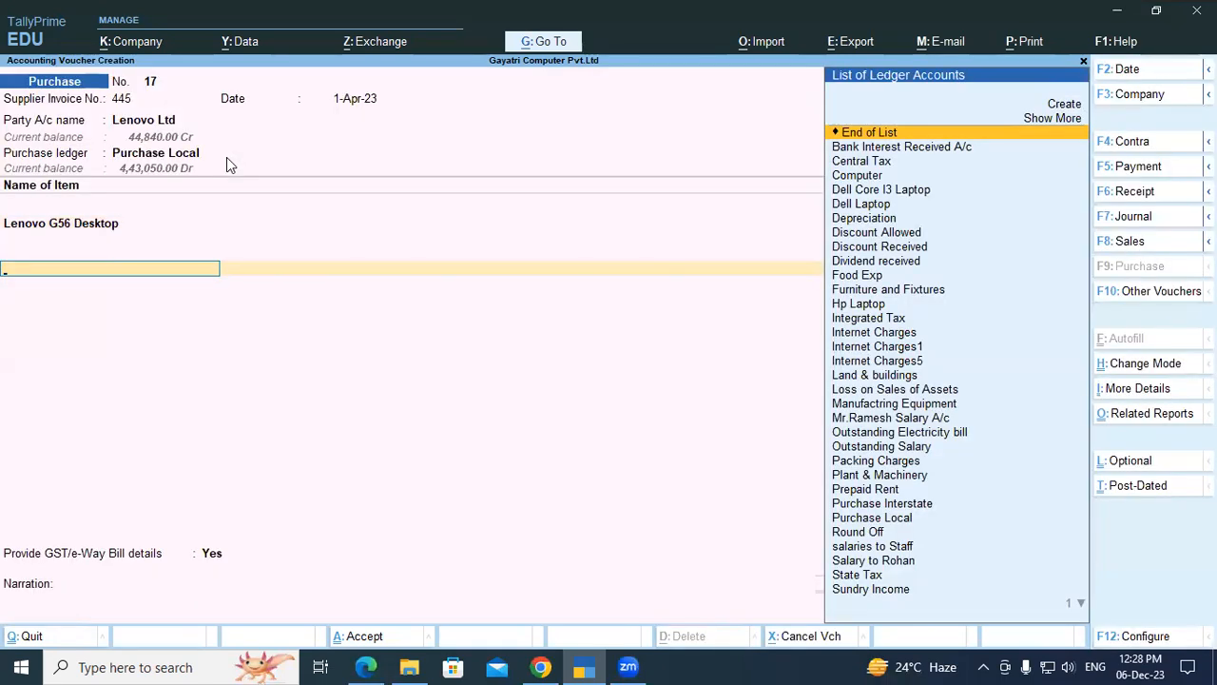
Add the Central Tax and State Tax ledgers to the purchase voucher with their automatically calculated amounts
type("Cen")
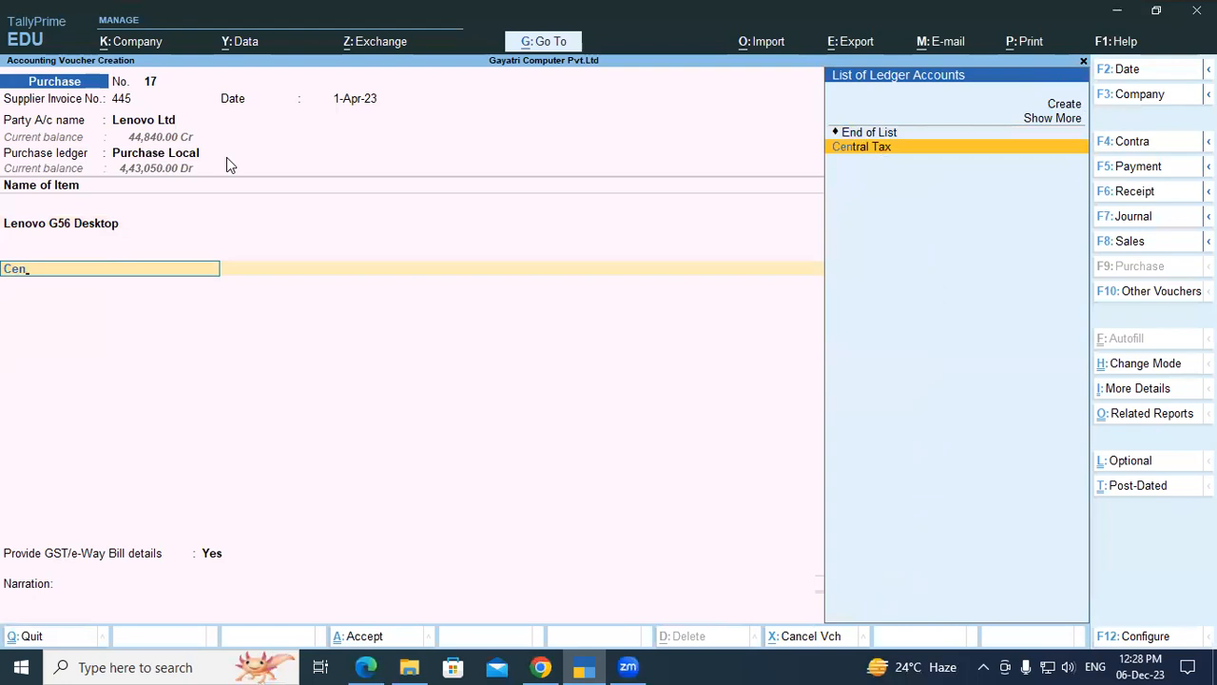
key("Return")
key("Return")
type("Sta")
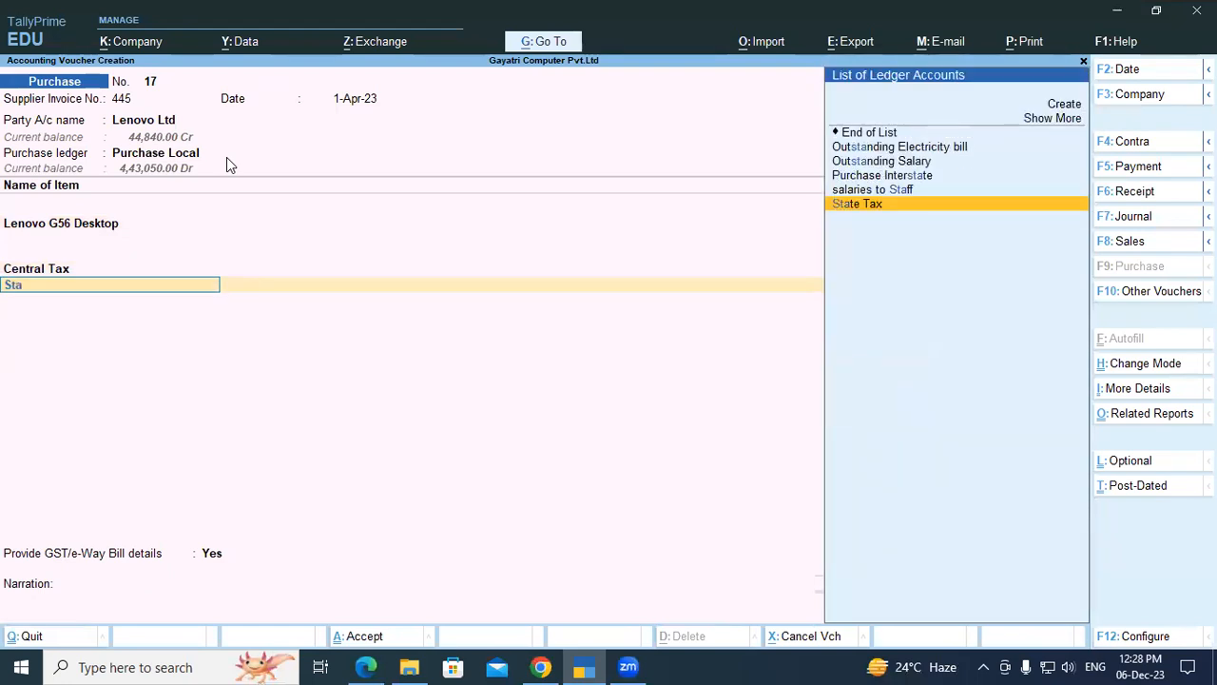
key("Return")
key("Return")
key("Return")
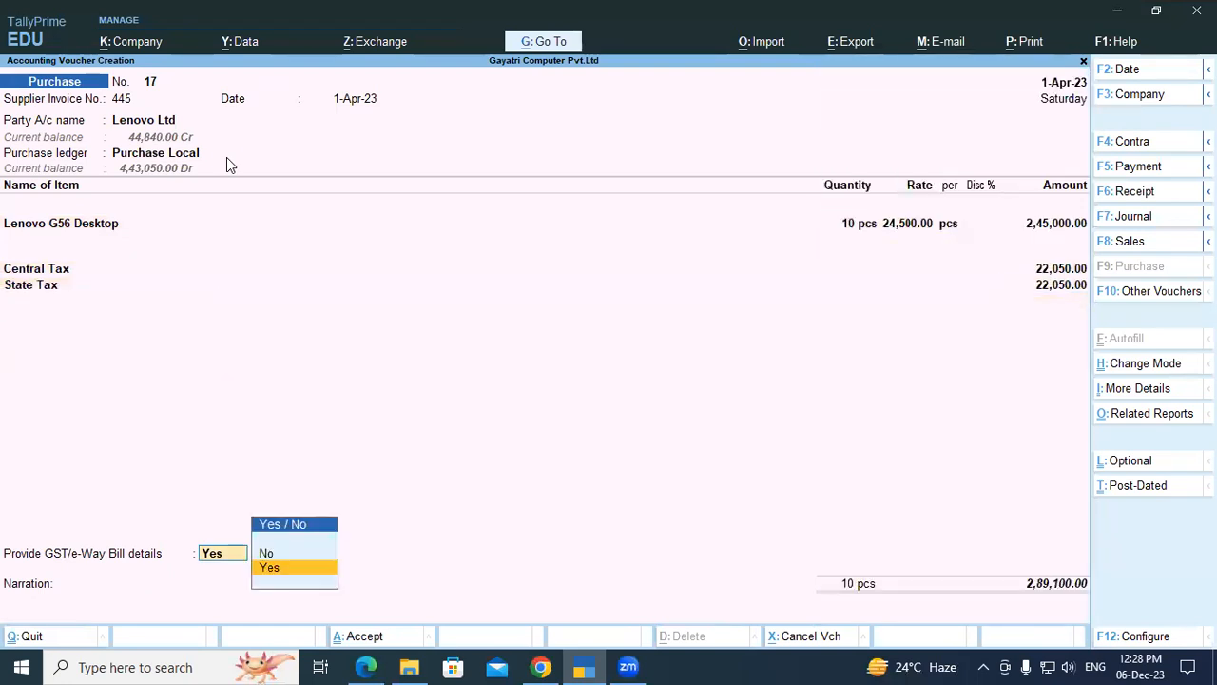
Set the GST/e-Way Bill details option to No and accept bill 445 as a New Ref for the full amount
key("Up")
key("Return")
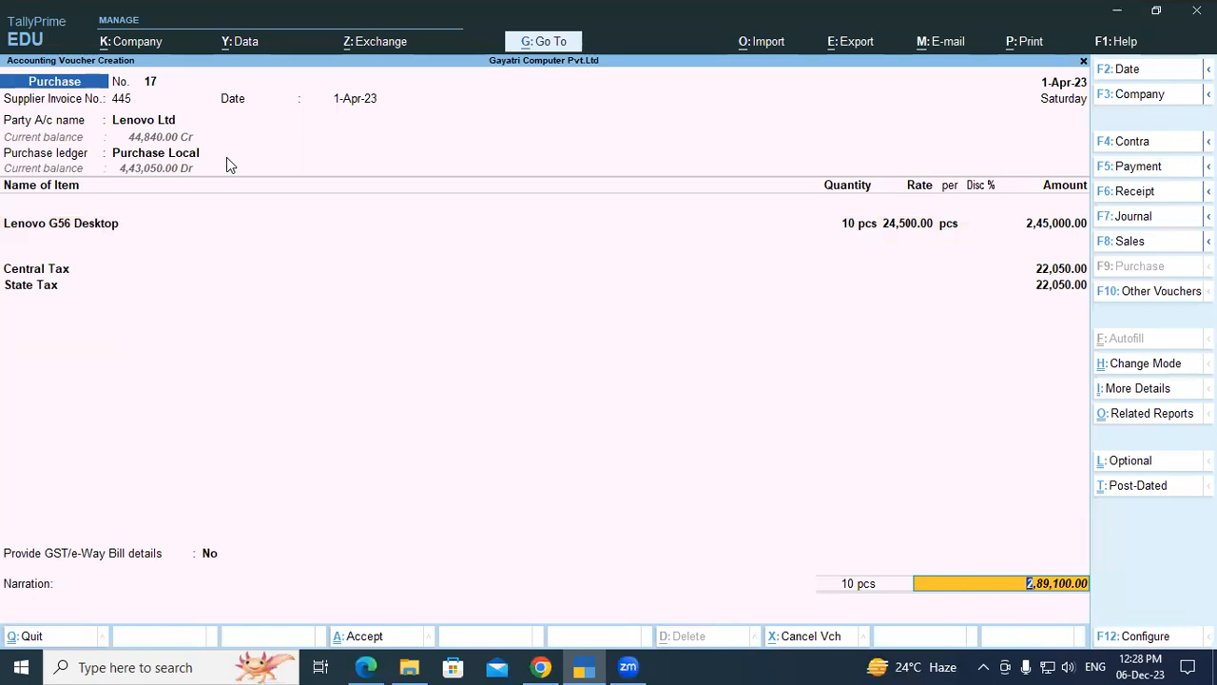
key("Return")
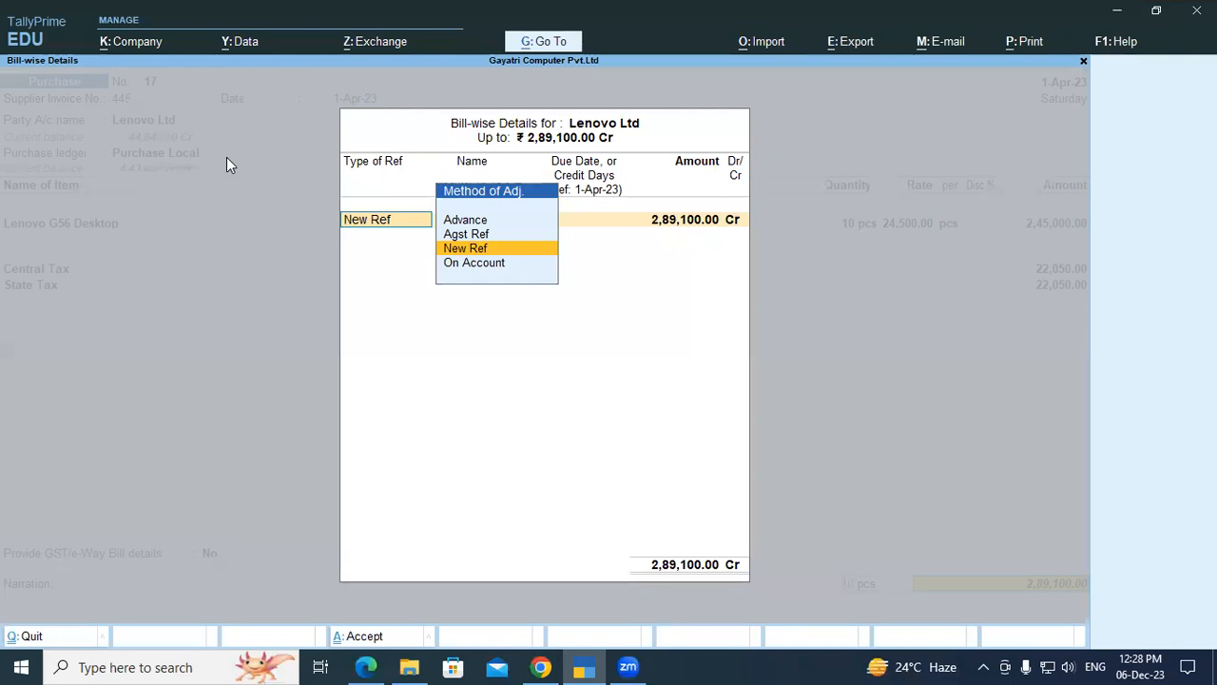
key("Return")
key("Return")
key("Return")
key("Return")
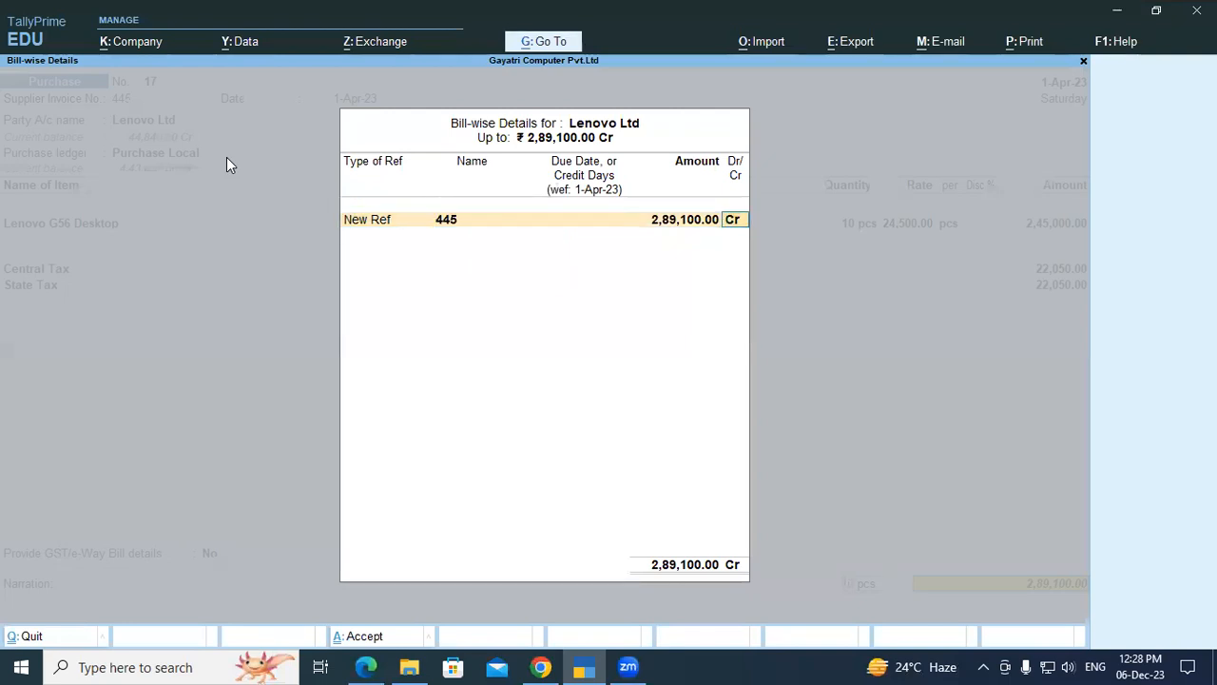
key("Return")
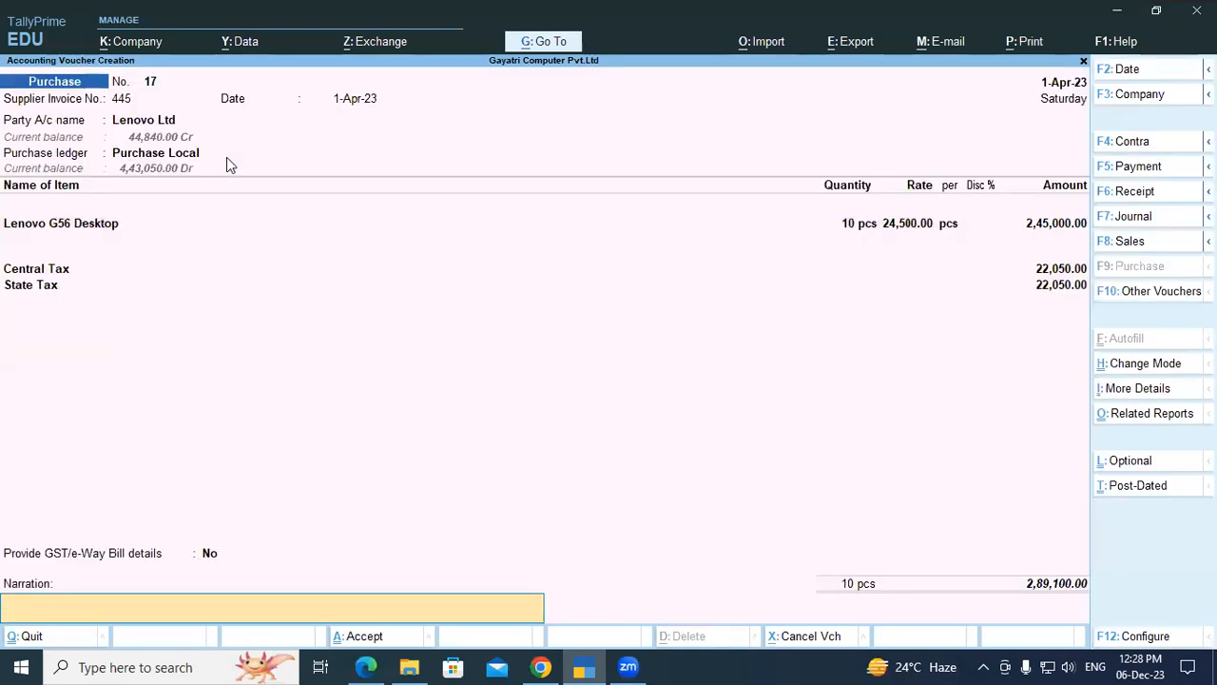
Review the detailed GST tax analysis of the voucher and save the purchase voucher without a narration
key("ctrl+o")
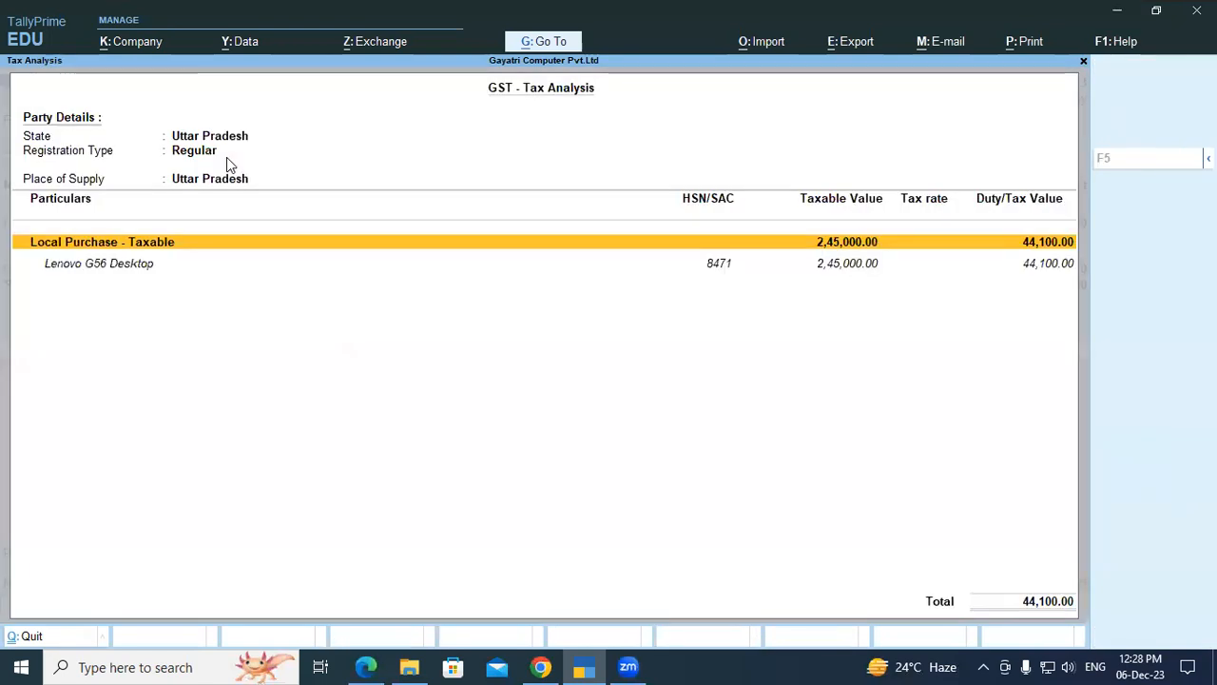
key("alt+F5")
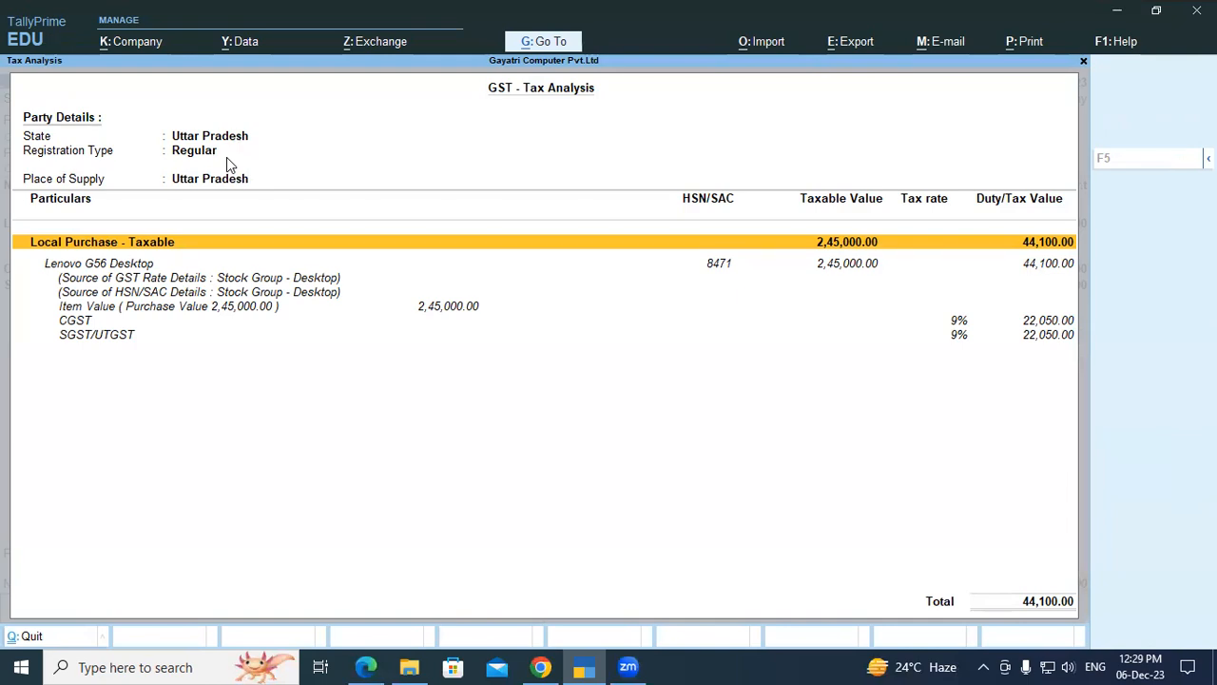
key("Escape")
key("Return")
key("Return")
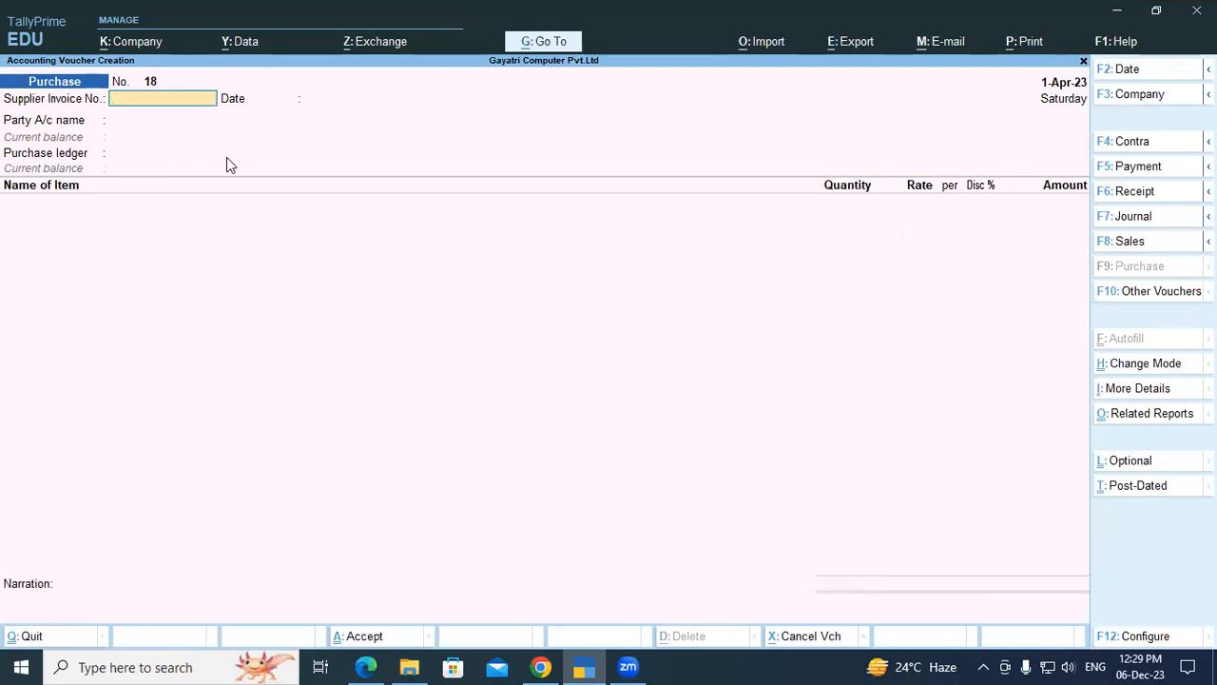
Switch to the PDF exercise and read transactions 1 and 2 on the Lenovo G56 Desktop purchase and the damaged-goods return
key("alt+Tab")
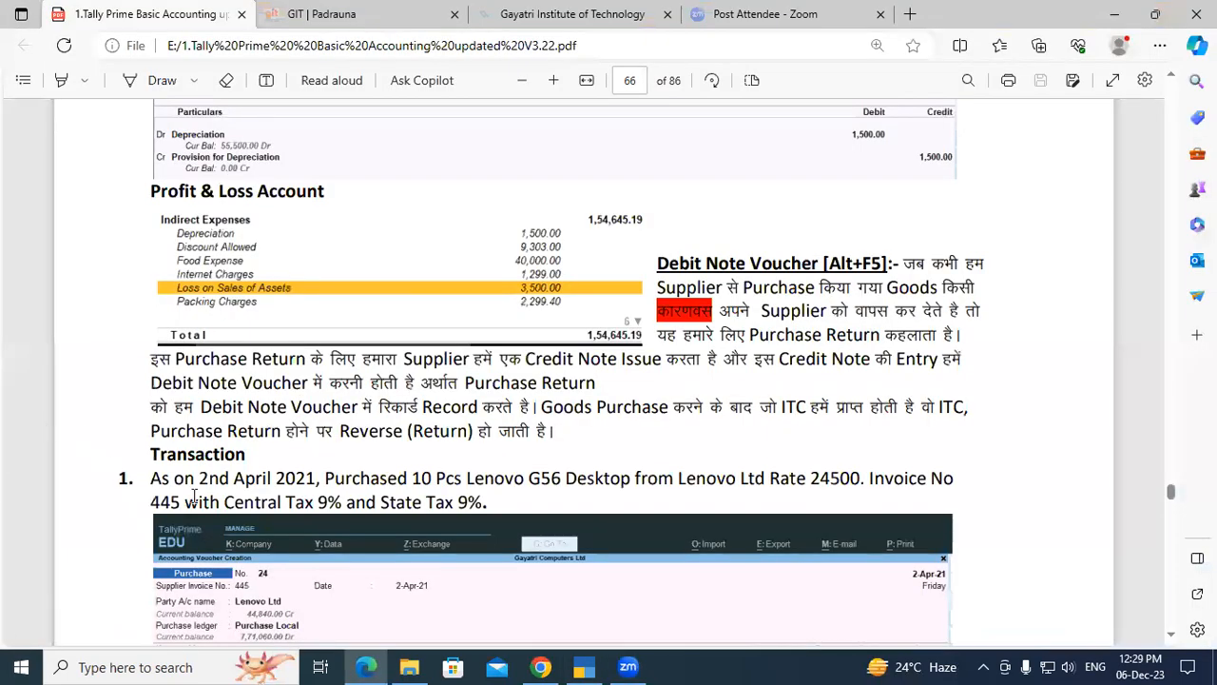
left_click_drag(152, 480, 492, 500)
left_click(491, 500)
scroll(372, 497, "down", 4)
scroll(322, 488, "down", 5)
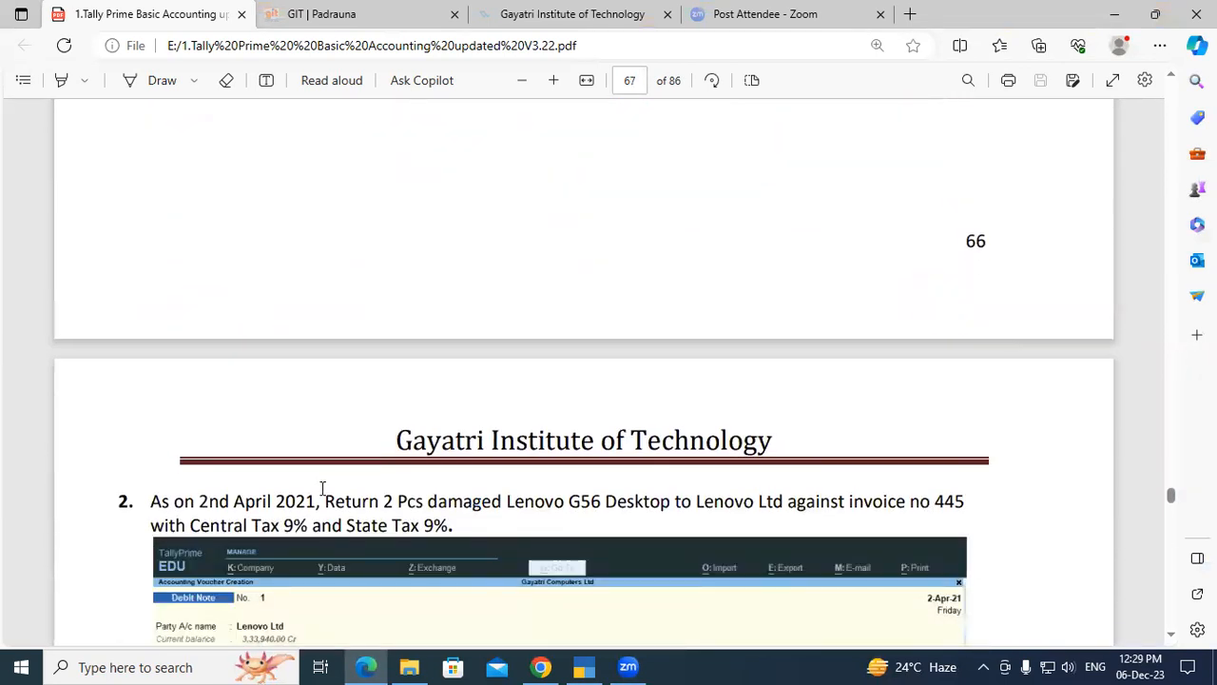
left_click_drag(151, 501, 967, 507)
left_click(310, 501)
left_click(806, 502)
left_click_drag(370, 502, 487, 500)
left_click(400, 502)
left_click(488, 500)
left_click_drag(937, 501, 975, 499)
left_click(977, 499)
Switch back to TallyPrime, start a Debit Note voucher and select Lenovo Ltd as the party account
key("alt+Tab")
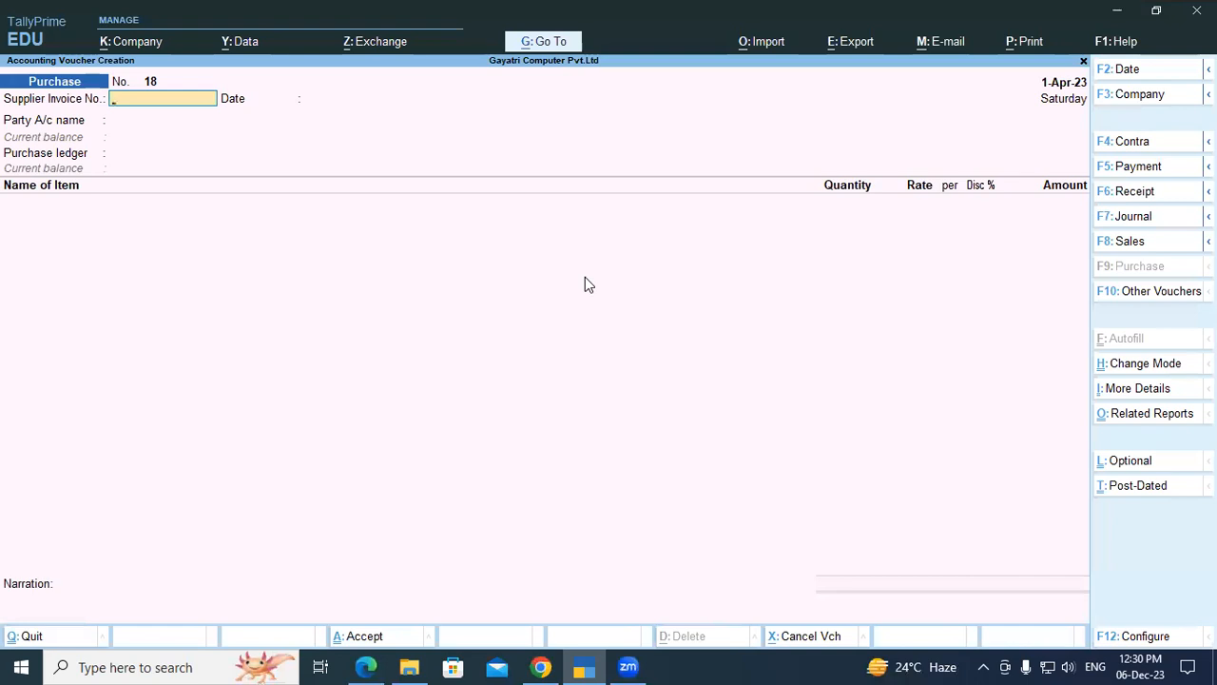
key("alt")
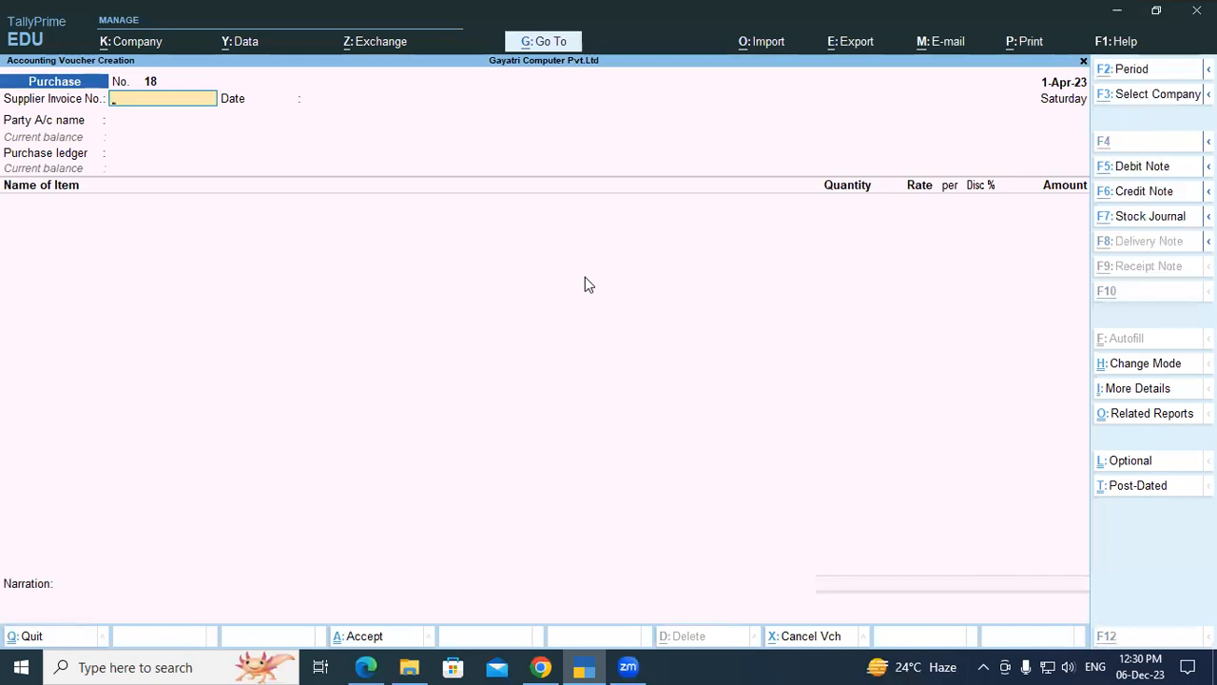
key("alt+F5")
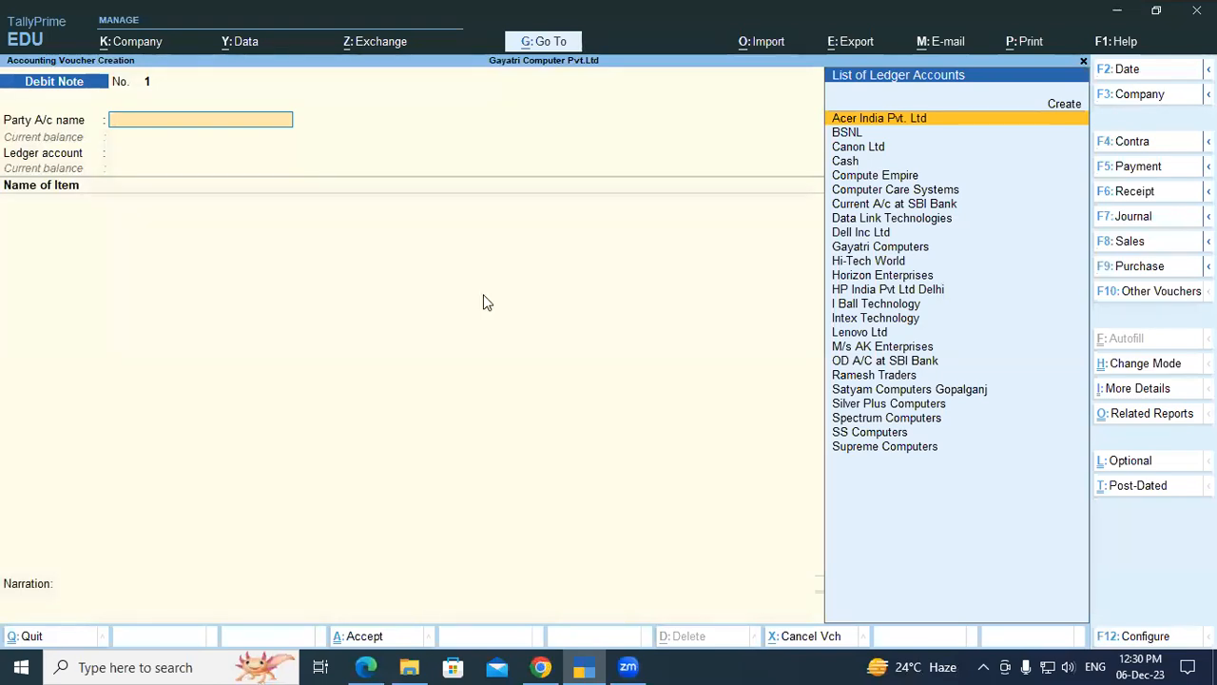
type("Le")
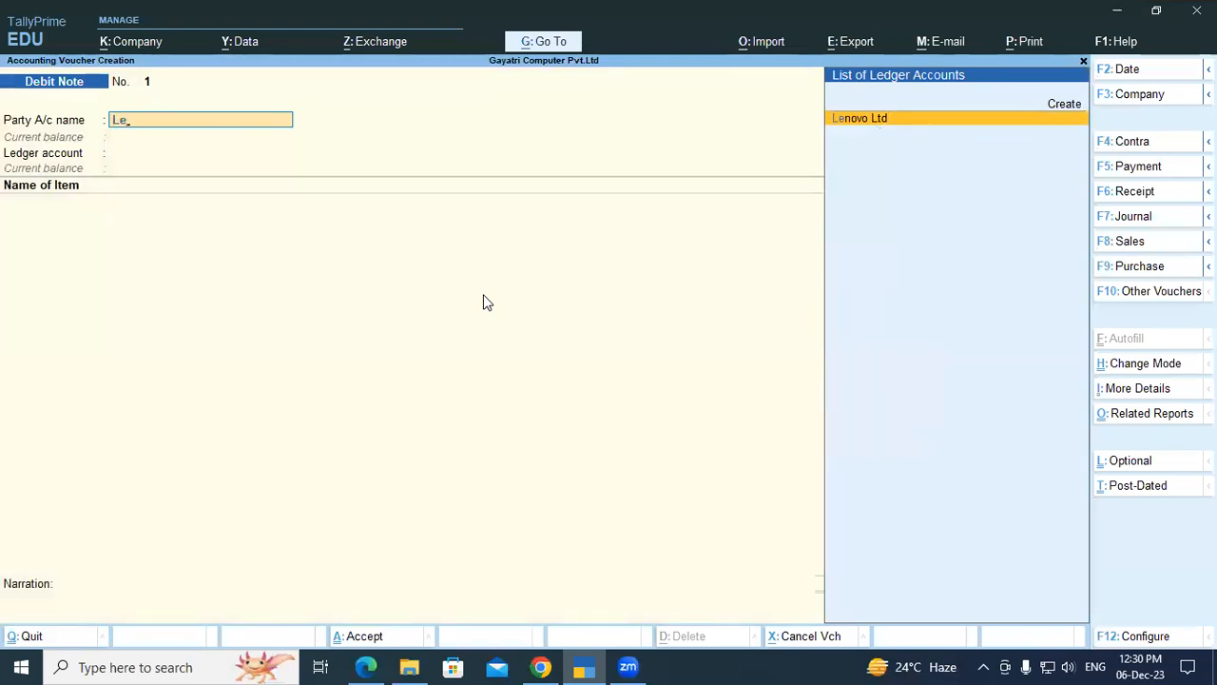
key("Return")
Leave the dispatch details blank and enter original invoice number 445 dated 1-Apr-23
key("Return")
key("Return")
key("Return")
key("Return")
key("Return")
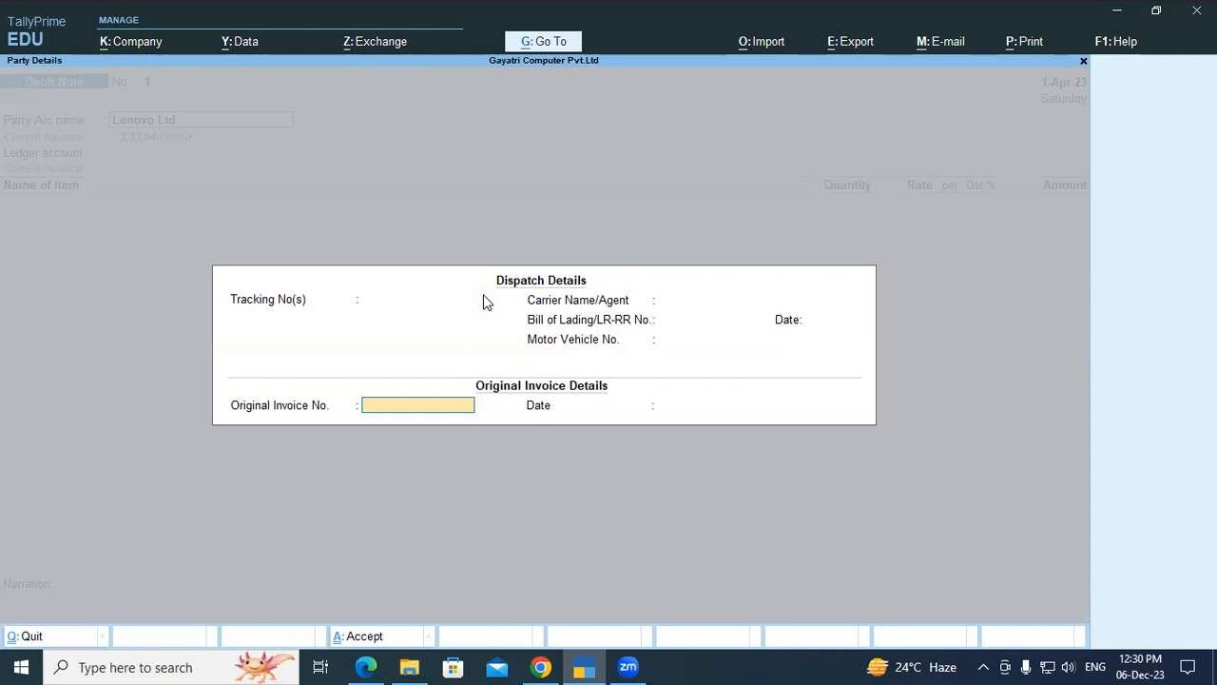
type("445")
key("Return")
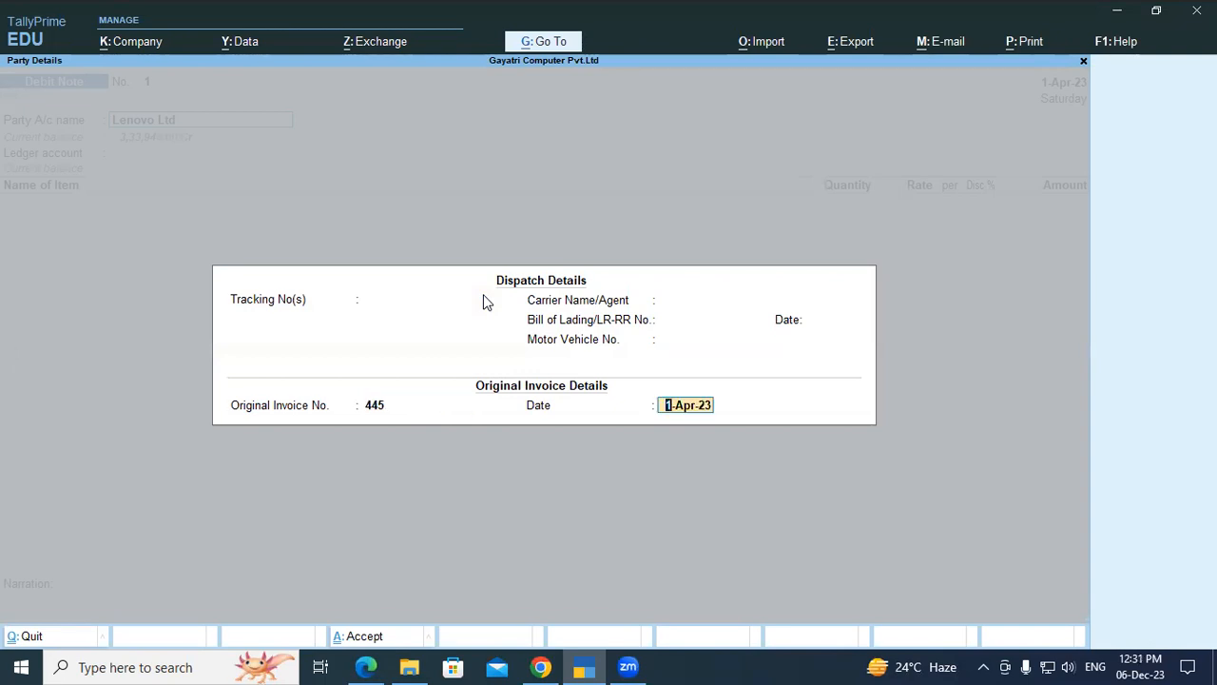
key("Return")
Accept Lenovo Ltd's party details at their defaults, with Uttar Pradesh as the place of supply
key("Return")
key("Return")
key("Return")
key("Return")
key("Return")
key("Return")
key("Return")
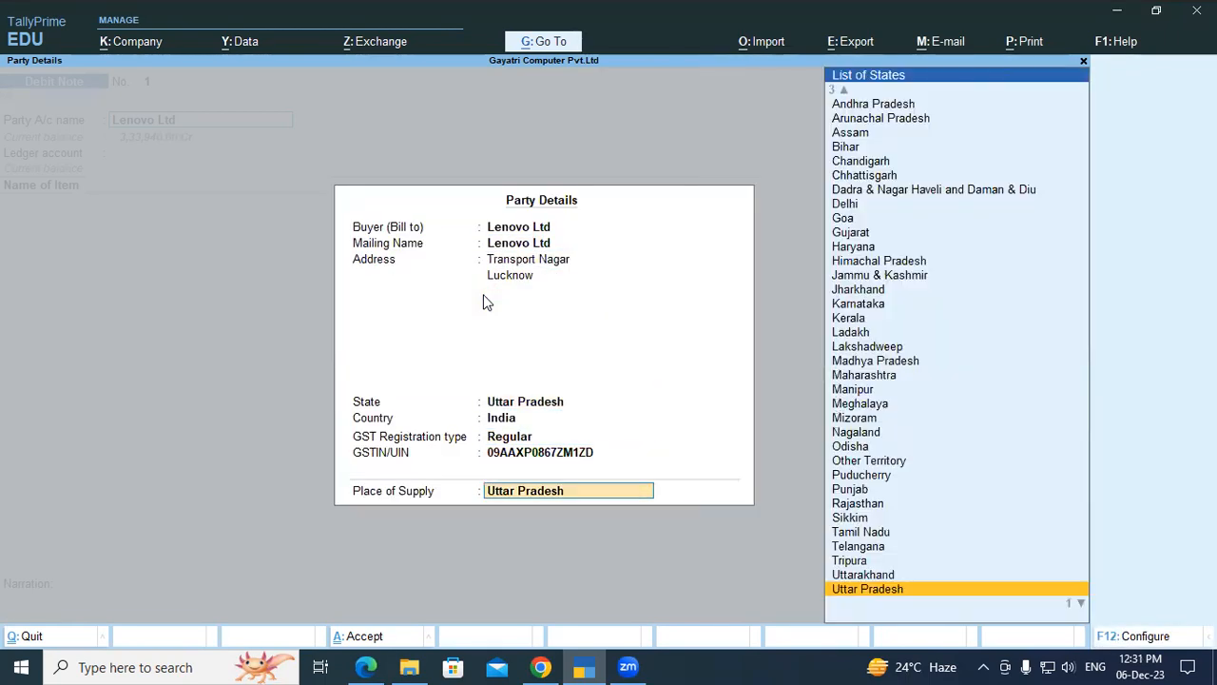
key("Return")
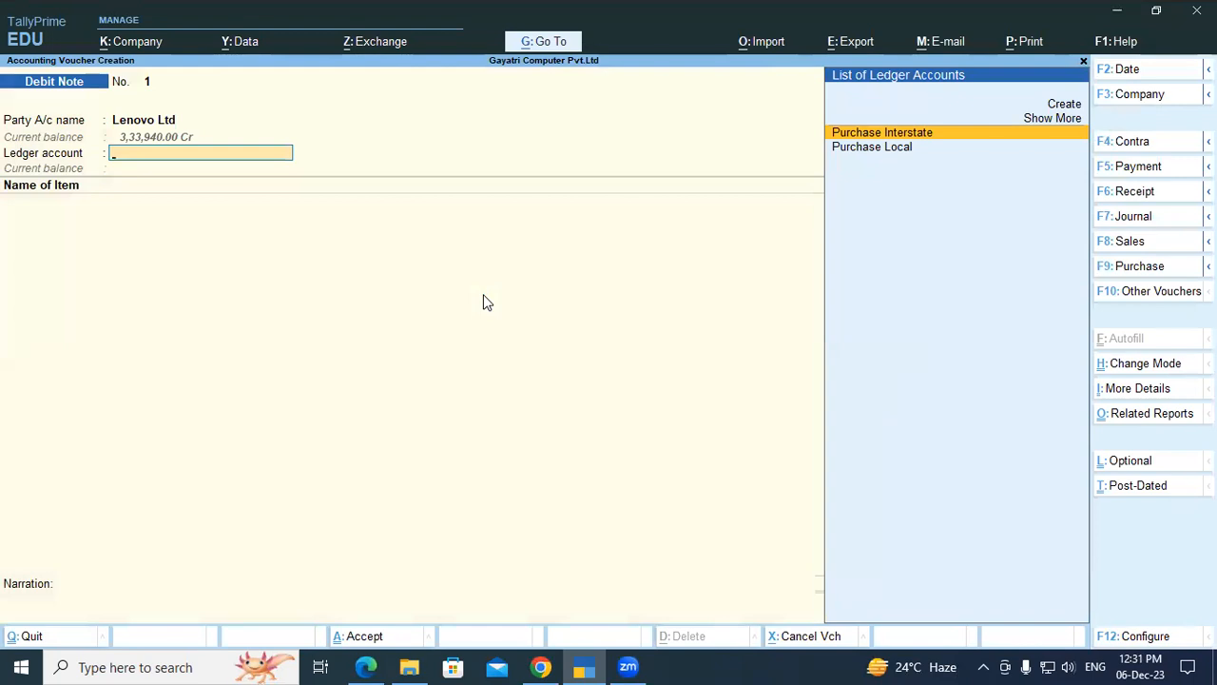
Create a new ledger named Purchase Return for the debit note's ledger account, leaving the alias blank
key("alt+c")
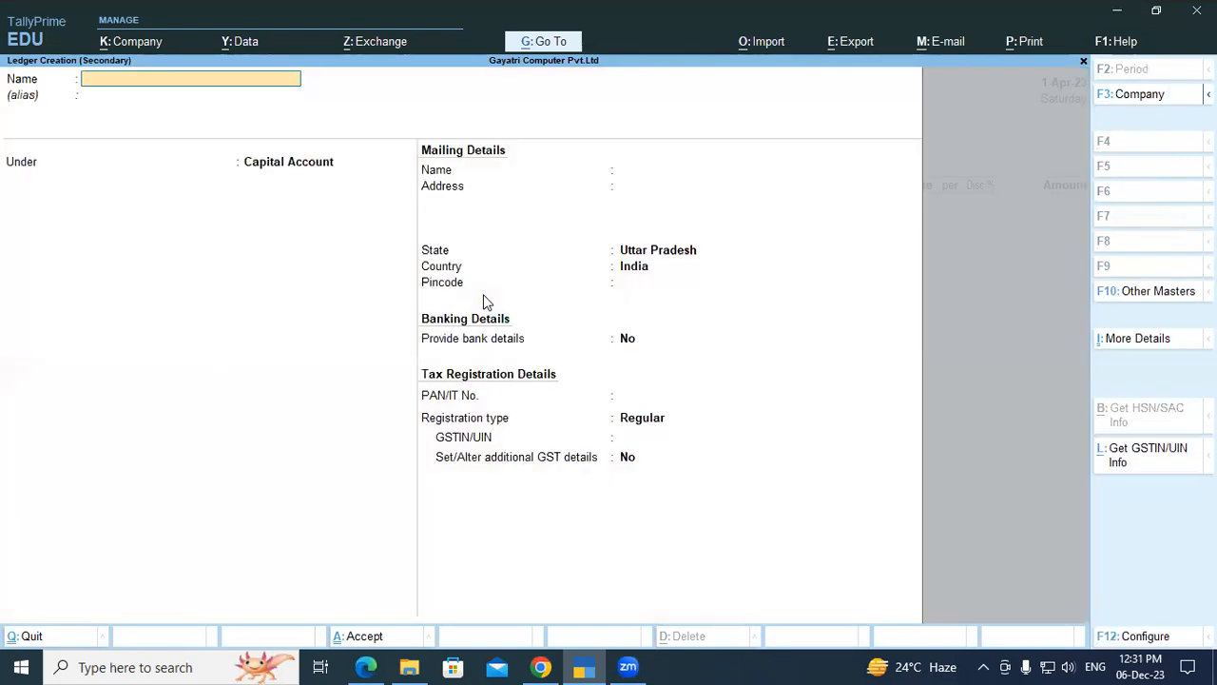
type("Pro")
key("BackSpace")
type("chase Return")
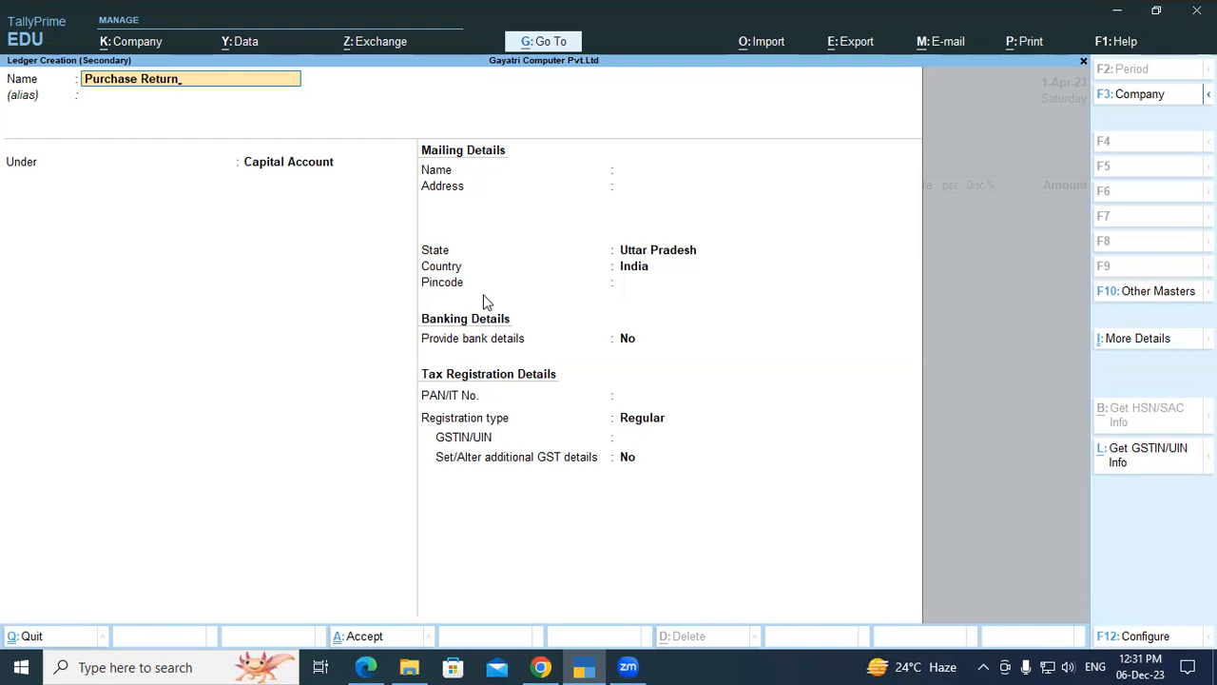
key("Return")
key("Return")
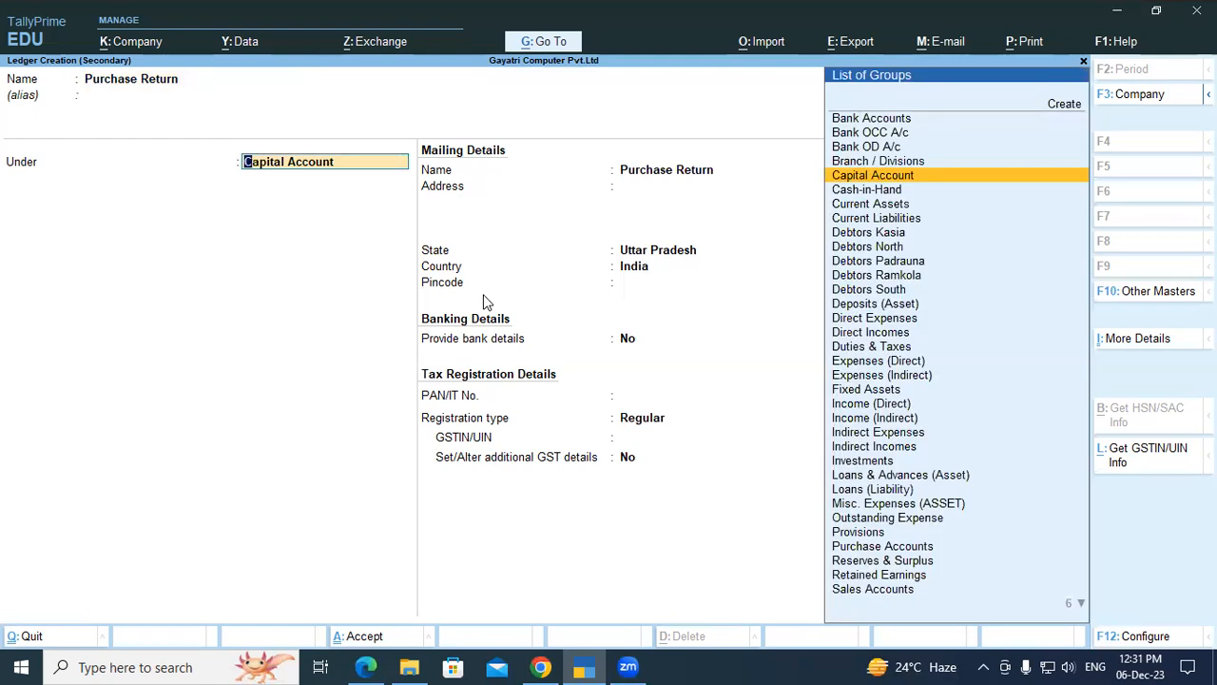
Place the ledger under Purchase Accounts, keeping GST applicable and the HSN/SAC and GST rate details As per Company/Group
type("Pu")
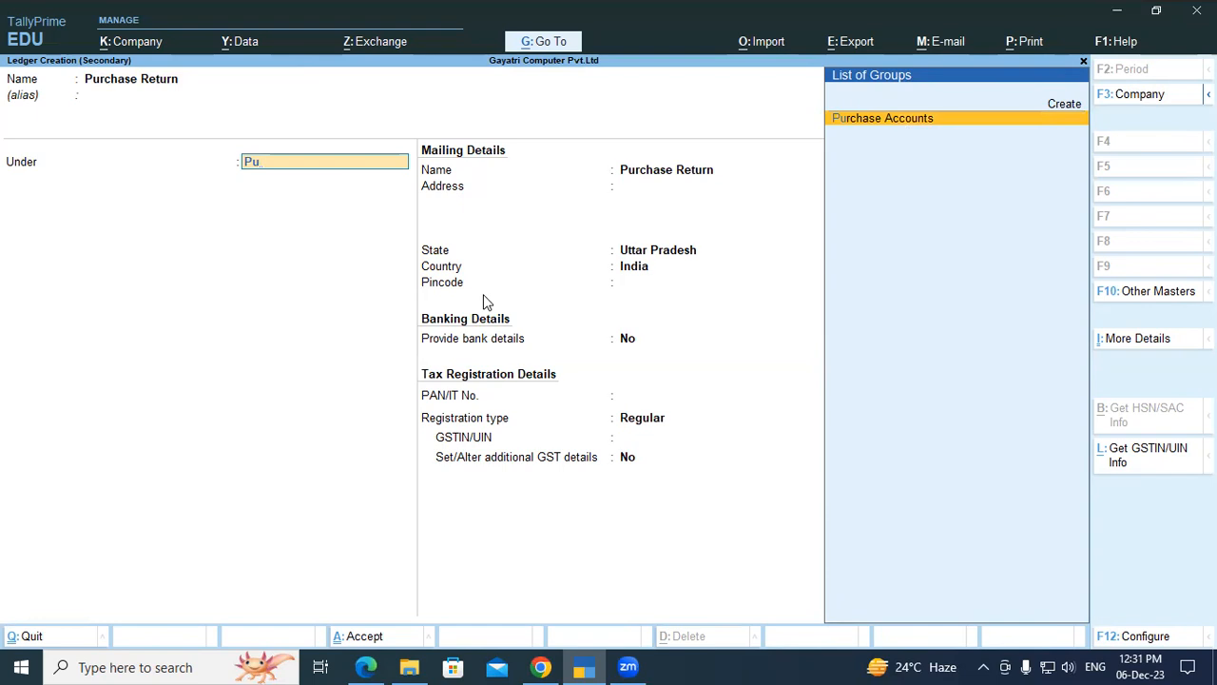
key("Return")
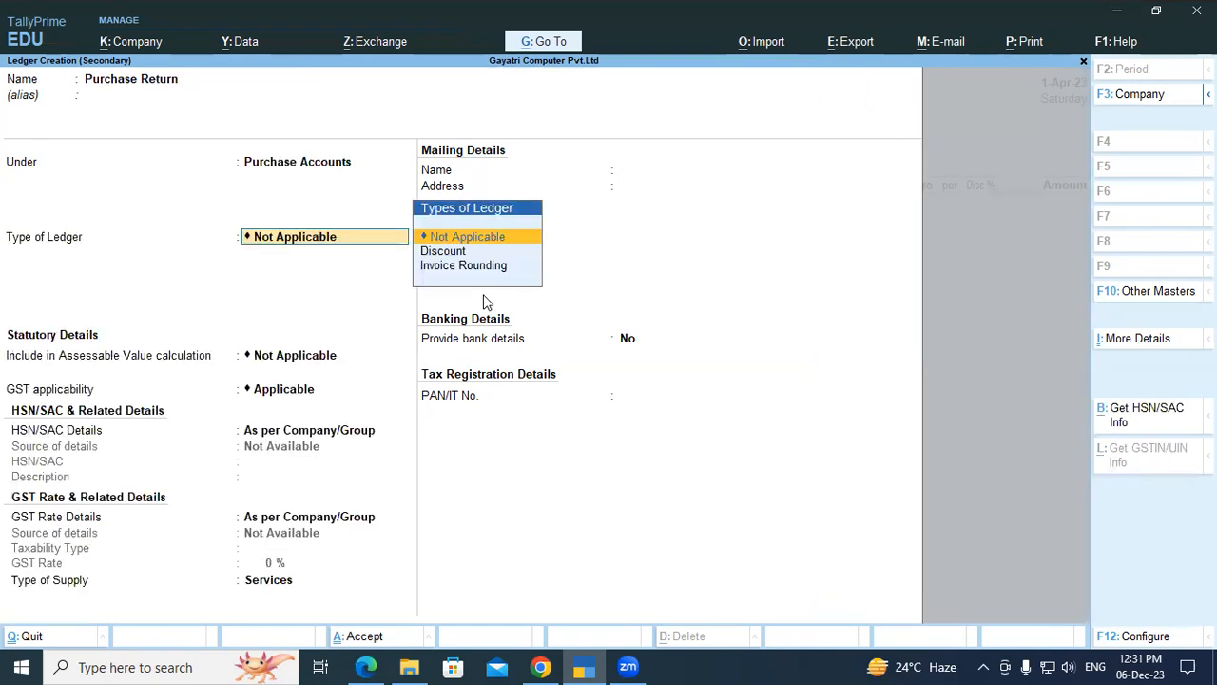
key("Return")
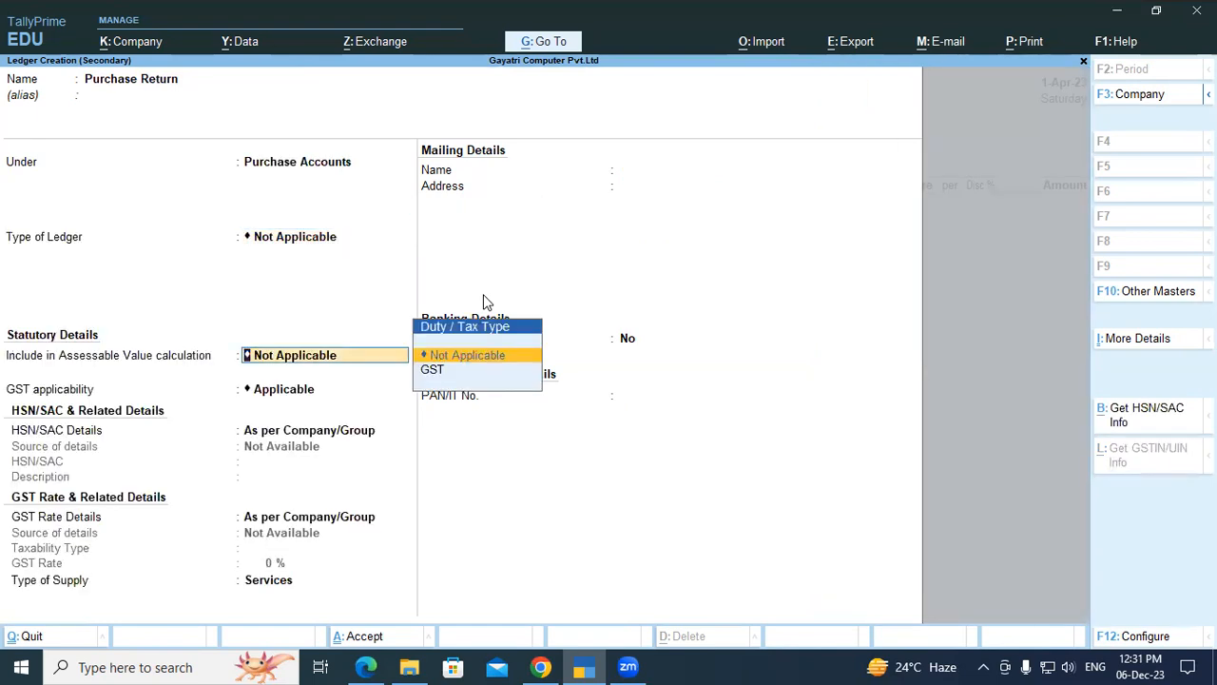
key("Return")
key("Return")
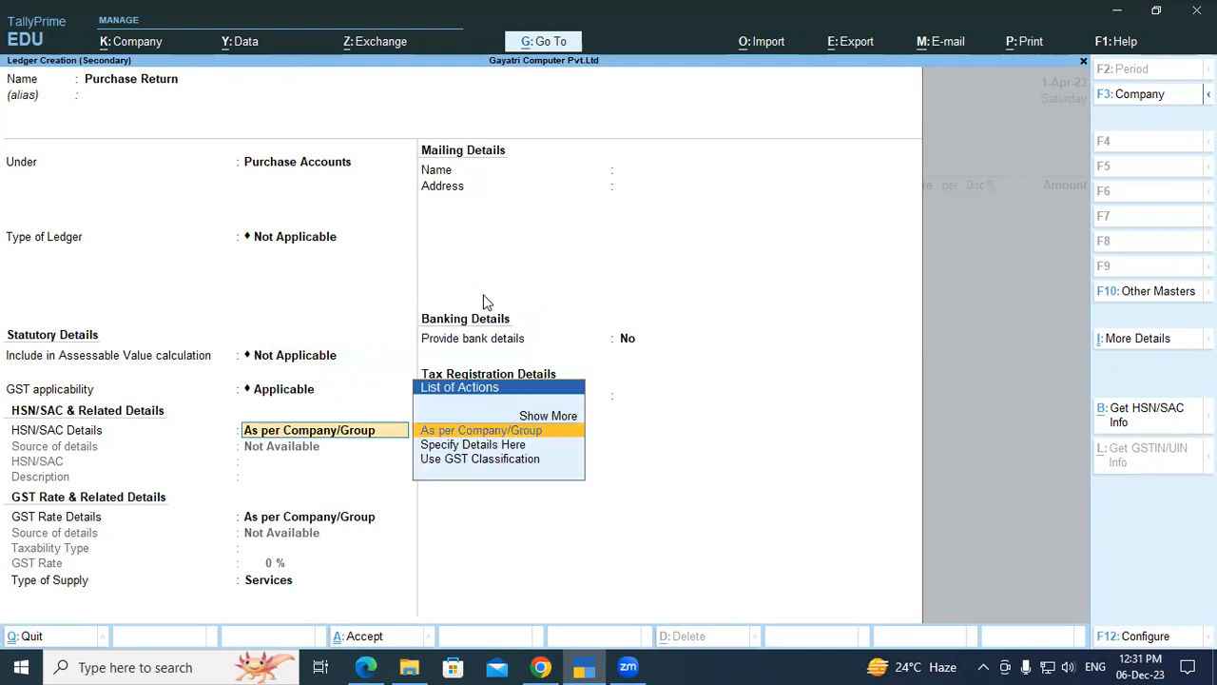
key("Return")
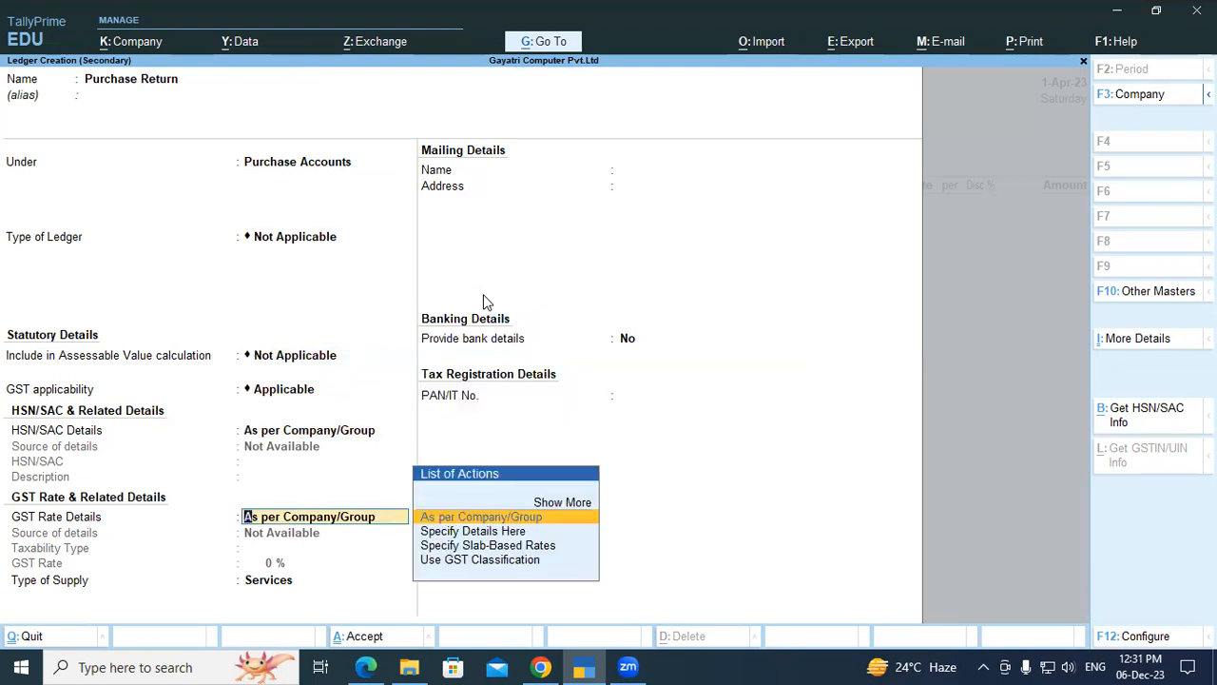
key("Return")
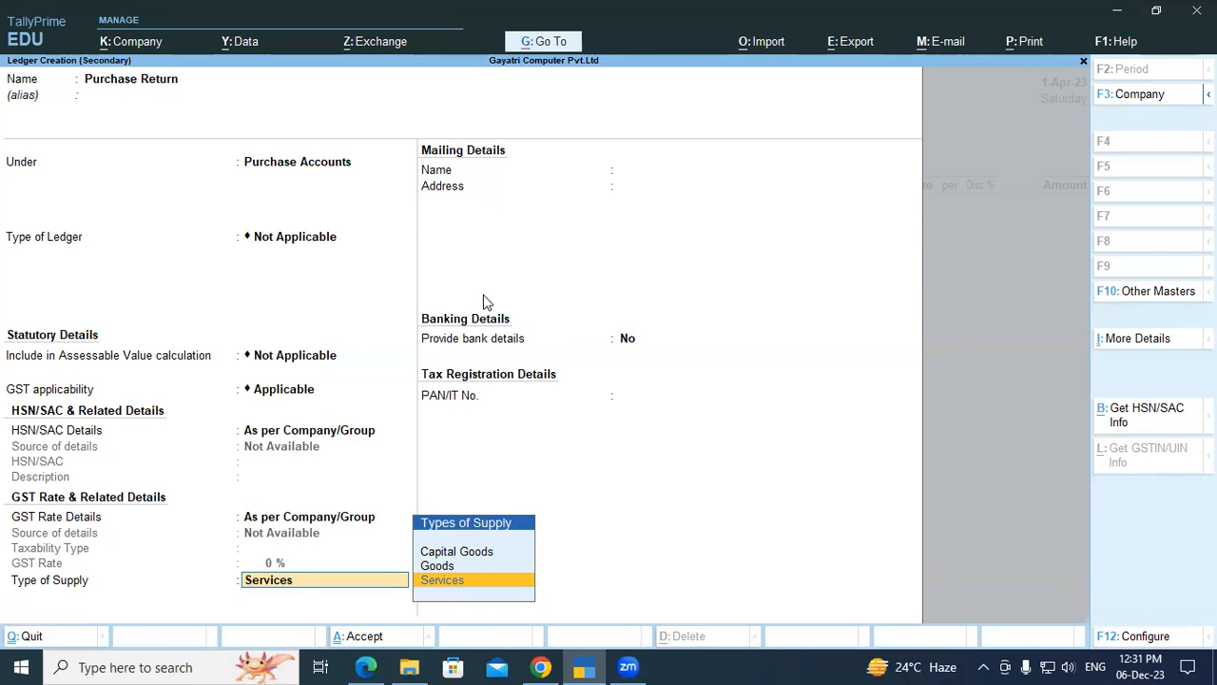
Set the Purchase Return ledger's type of supply to Goods, keep bank details at No and save the ledger
key("Up")
key("Return")
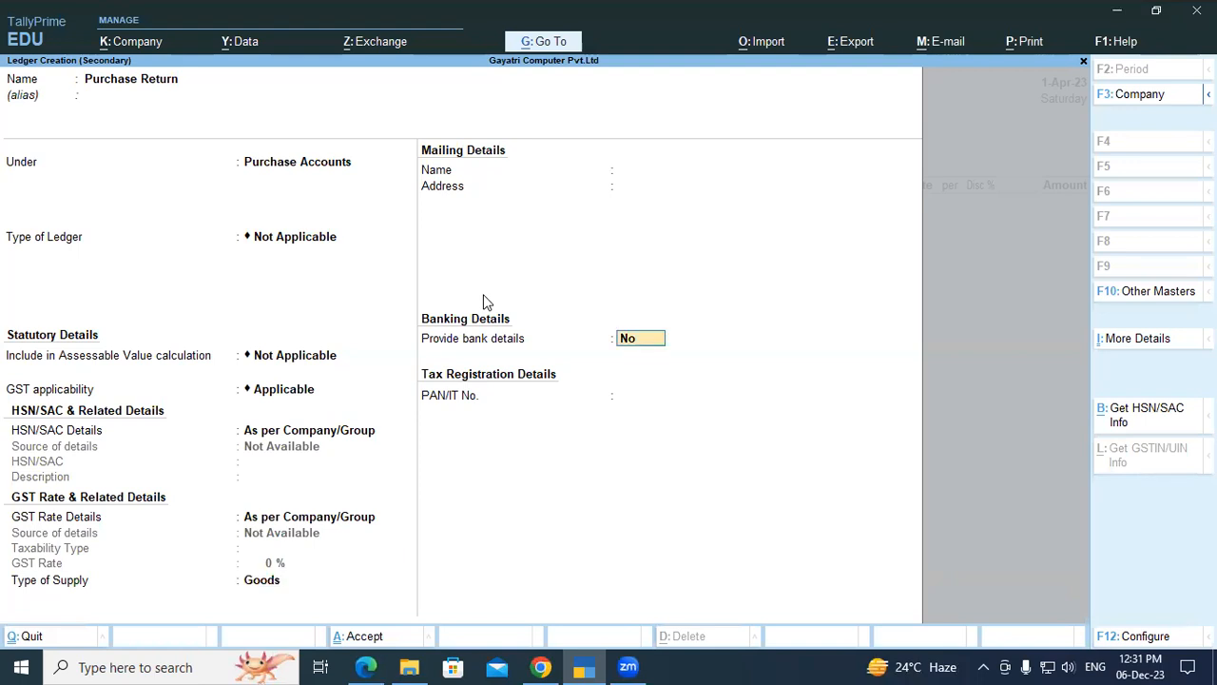
key("Return")
key("Return")
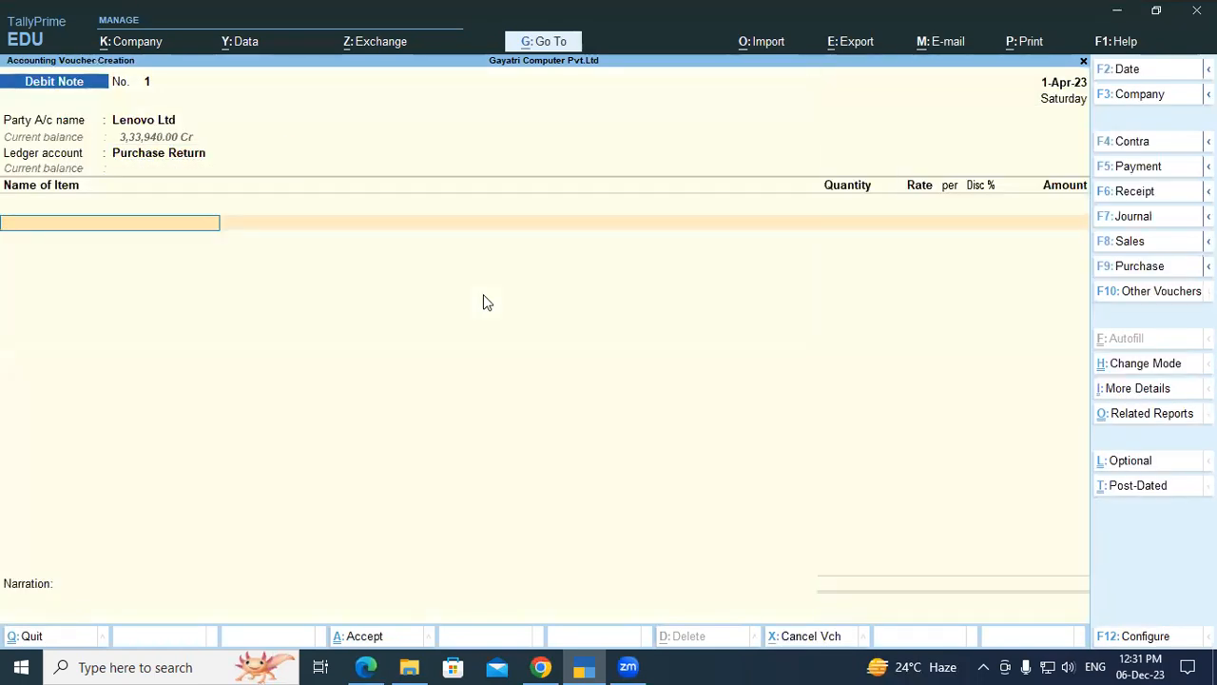
Add the stock item Lenovo G56 Desktop to the debit note and choose Shop as its location
type("Le")
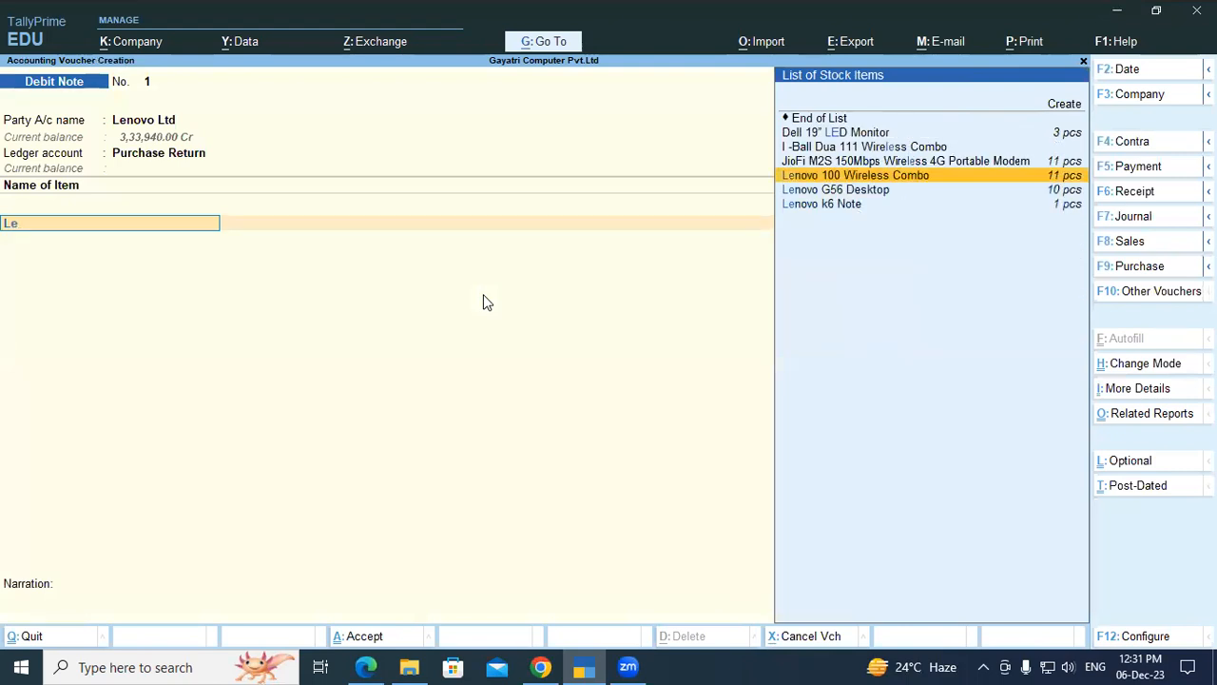
key("Down")
key("Return")
key("Return")
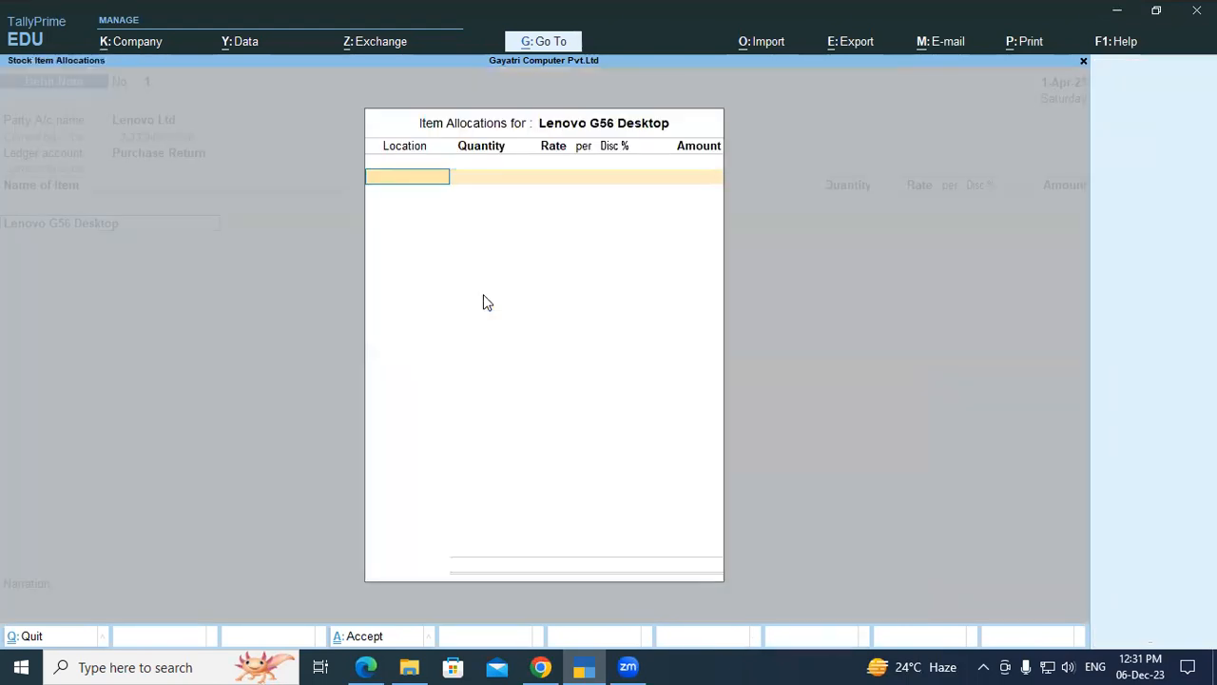
key("Down")
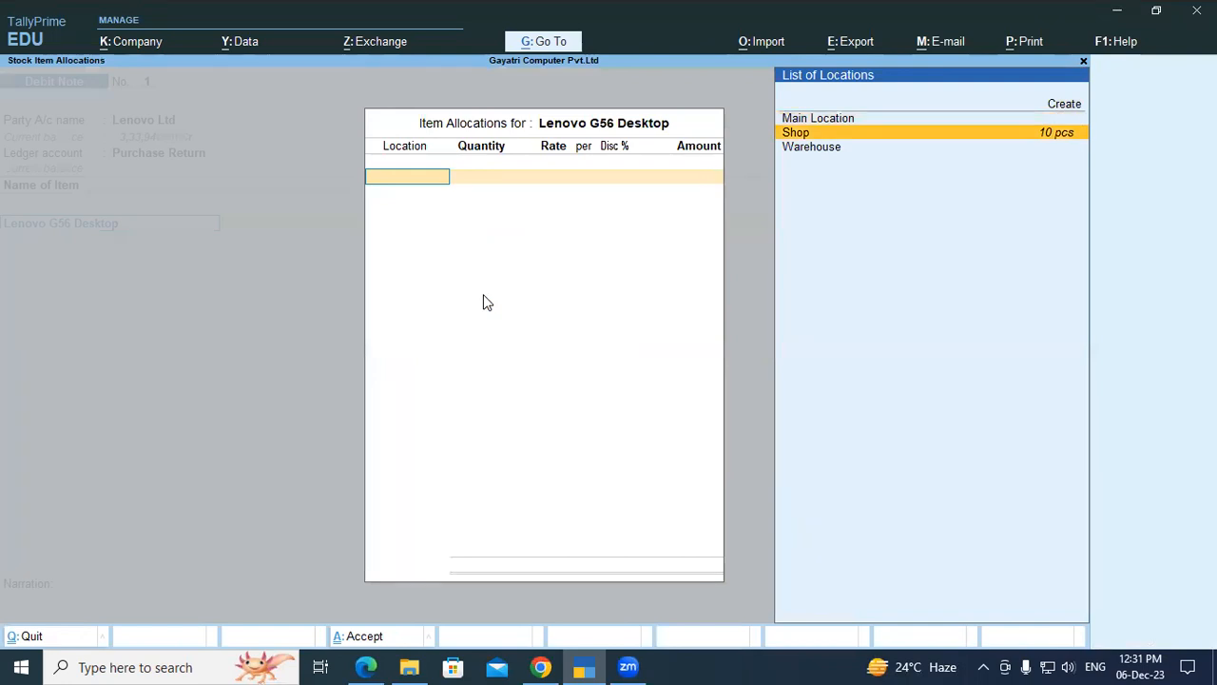
key("Return")
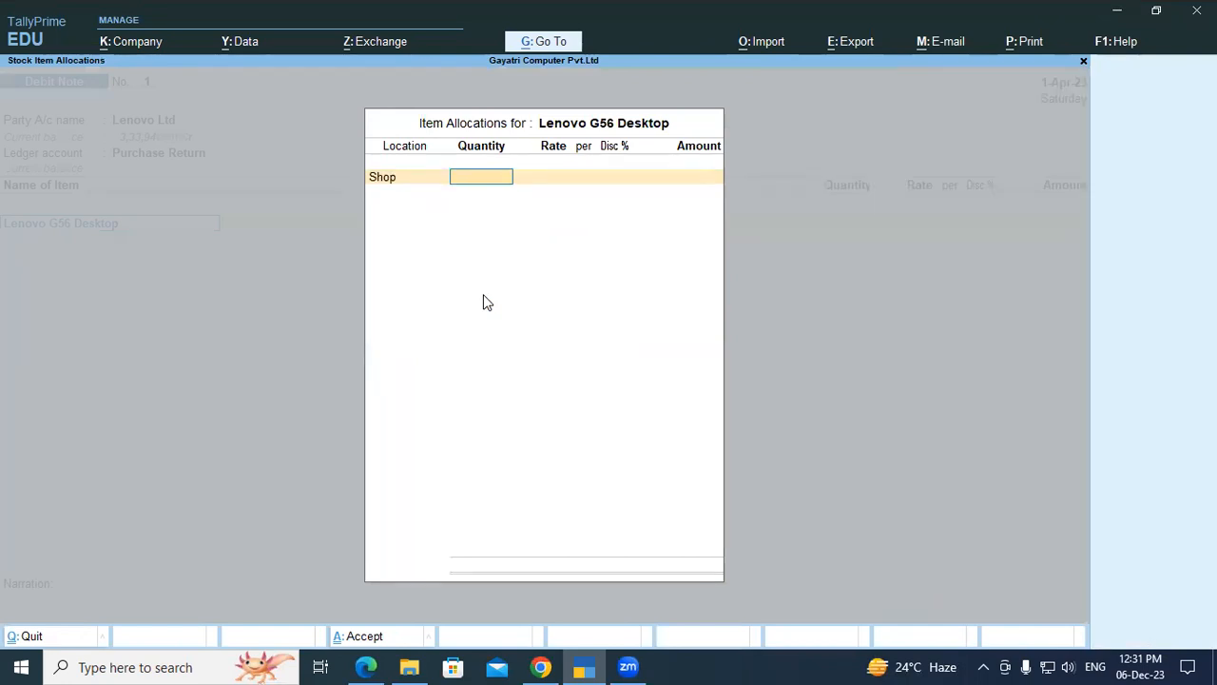
Enter a quantity of 2 pcs, accept the rate of 24,500.00 and complete the item lines
type("2")
key("Return")
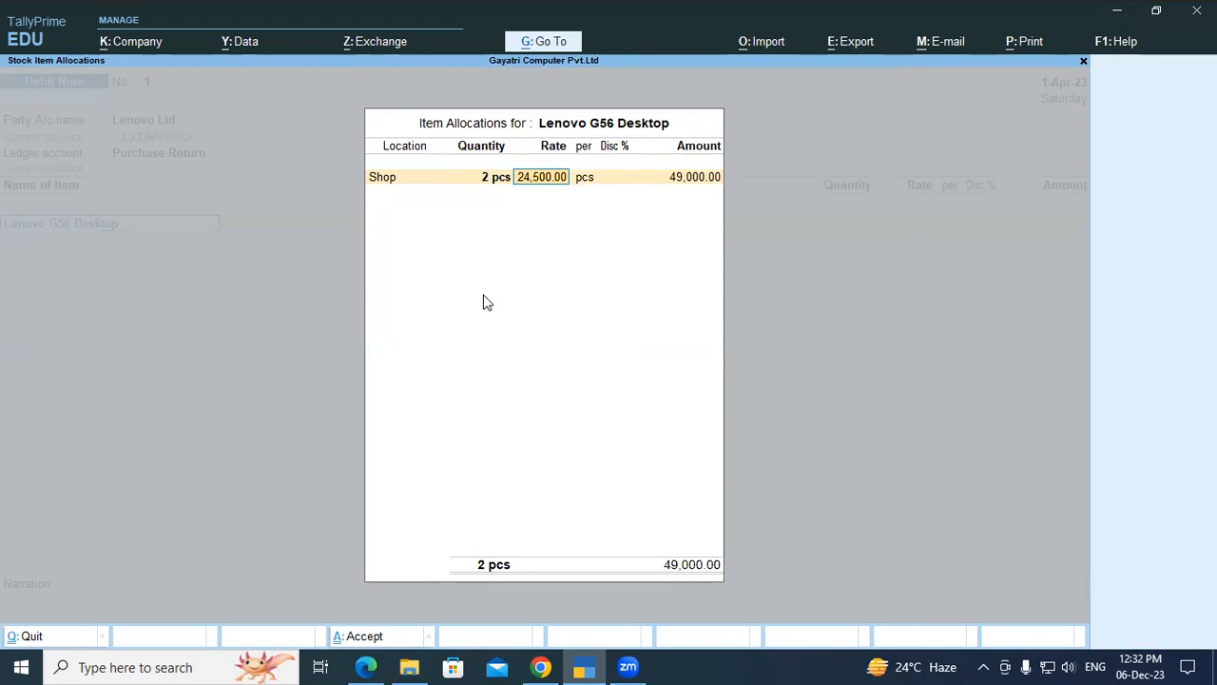
key("Return")
key("Return")
key("Return")
key("Return")
key("Return")
key("Return")
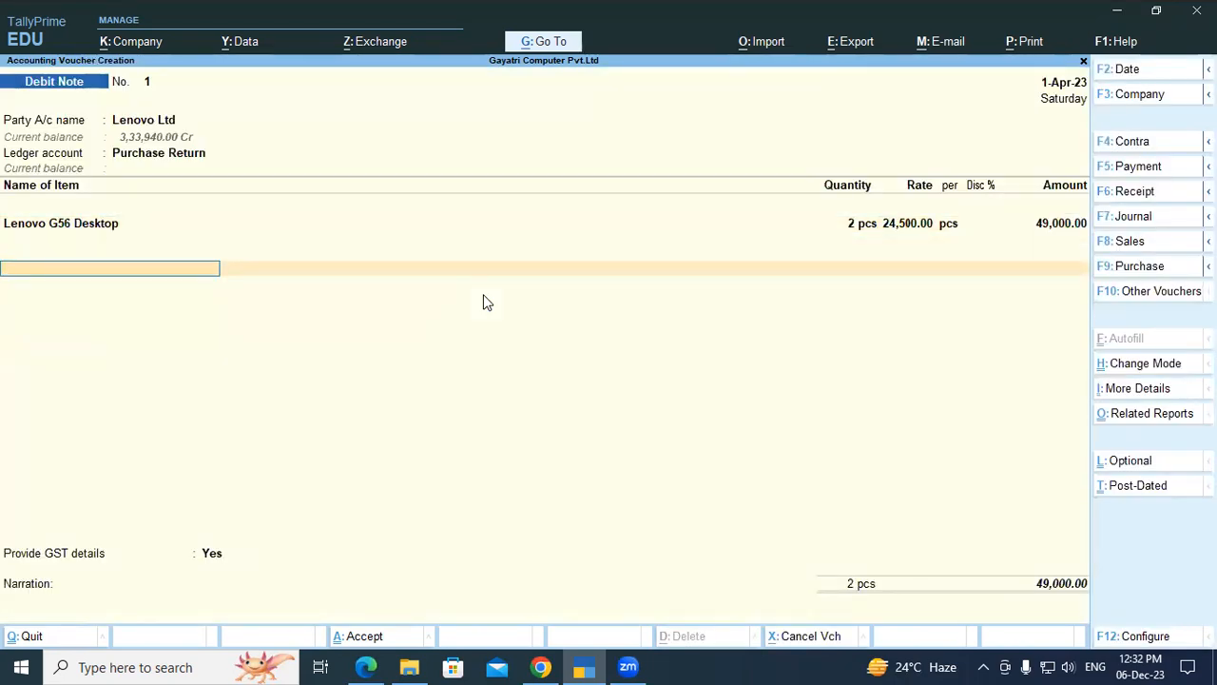
Add the Central Tax and State Tax ledgers to the debit note, accepting their calculated amounts
type("Cen")
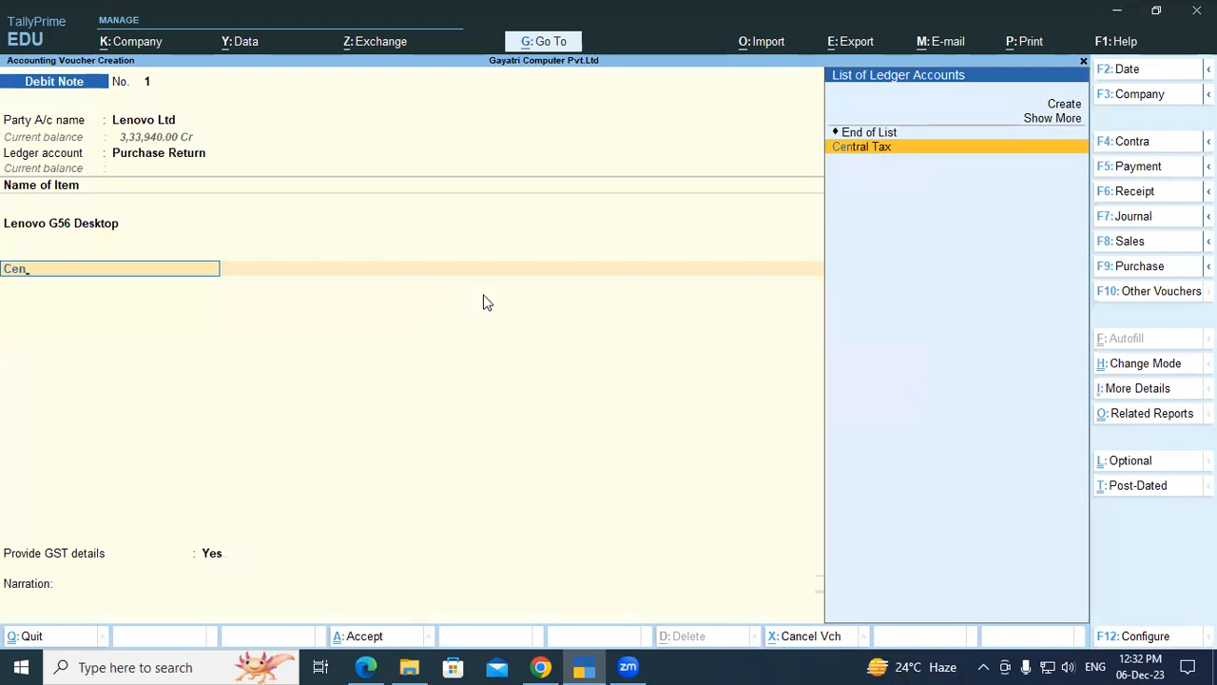
key("Return")
key("Return")
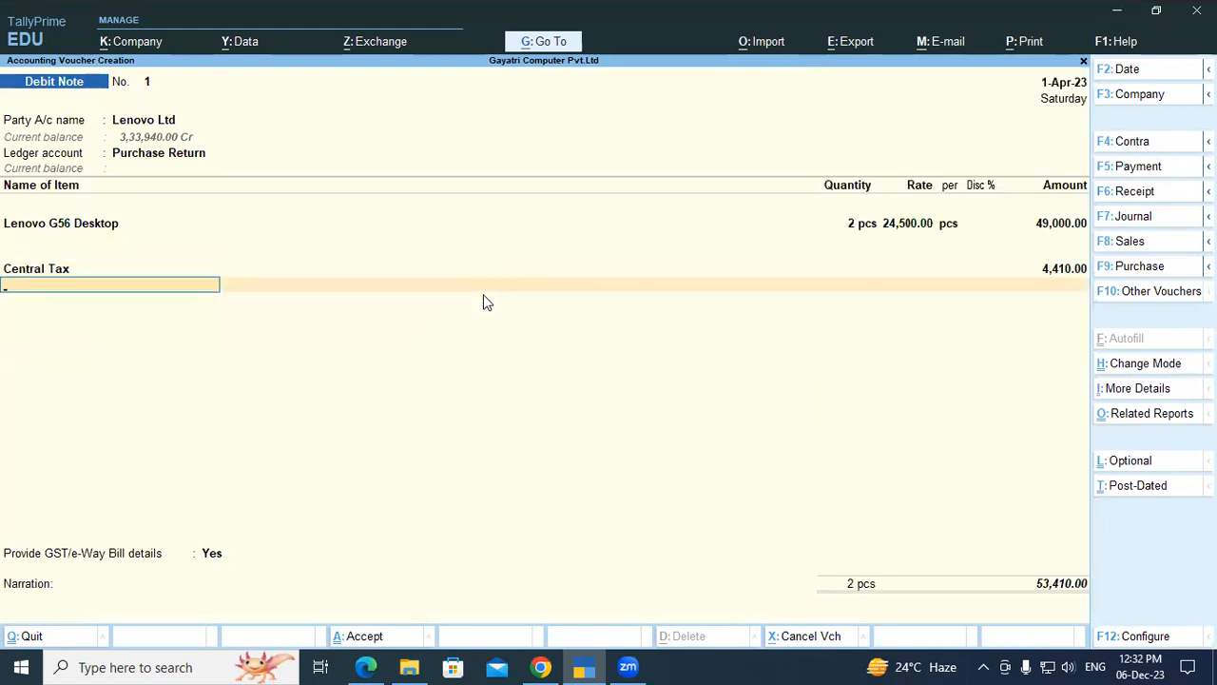
type("Sta")
key("Return")
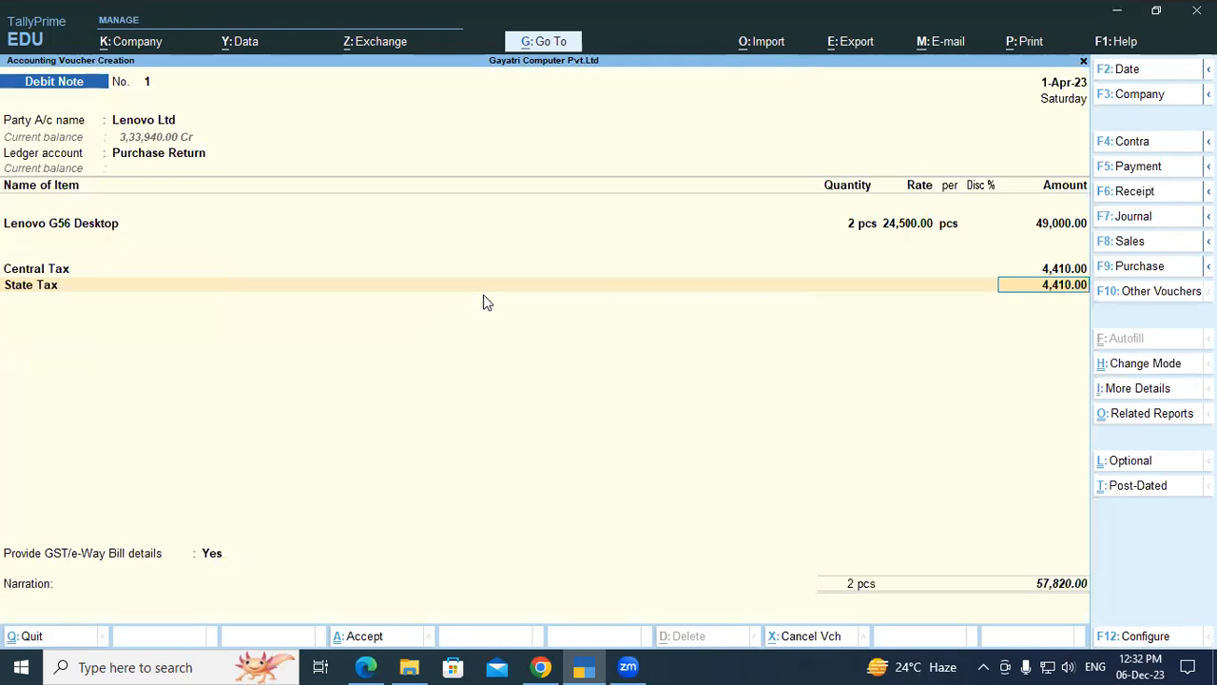
key("Return")
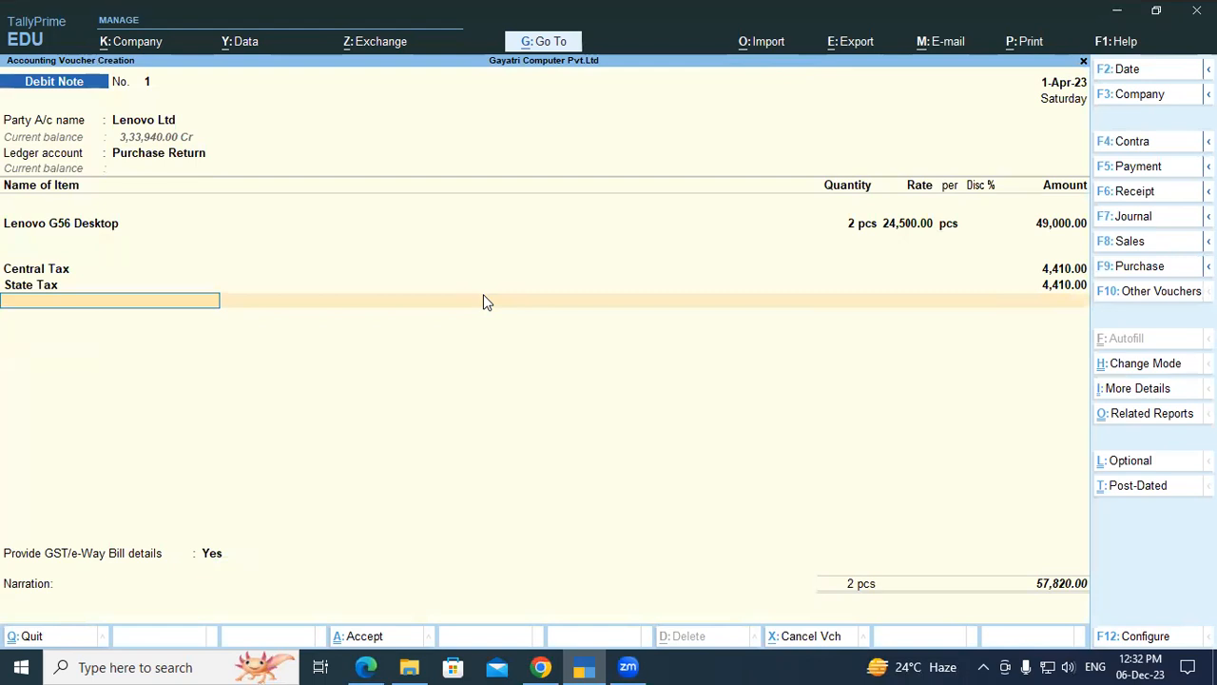
Set Provide GST/e-Way Bill details to No and start Lenovo Ltd's bill-wise allocation as Agst Ref
key("Return")
key("Up")
key("Return")
key("Return")
key("Return")
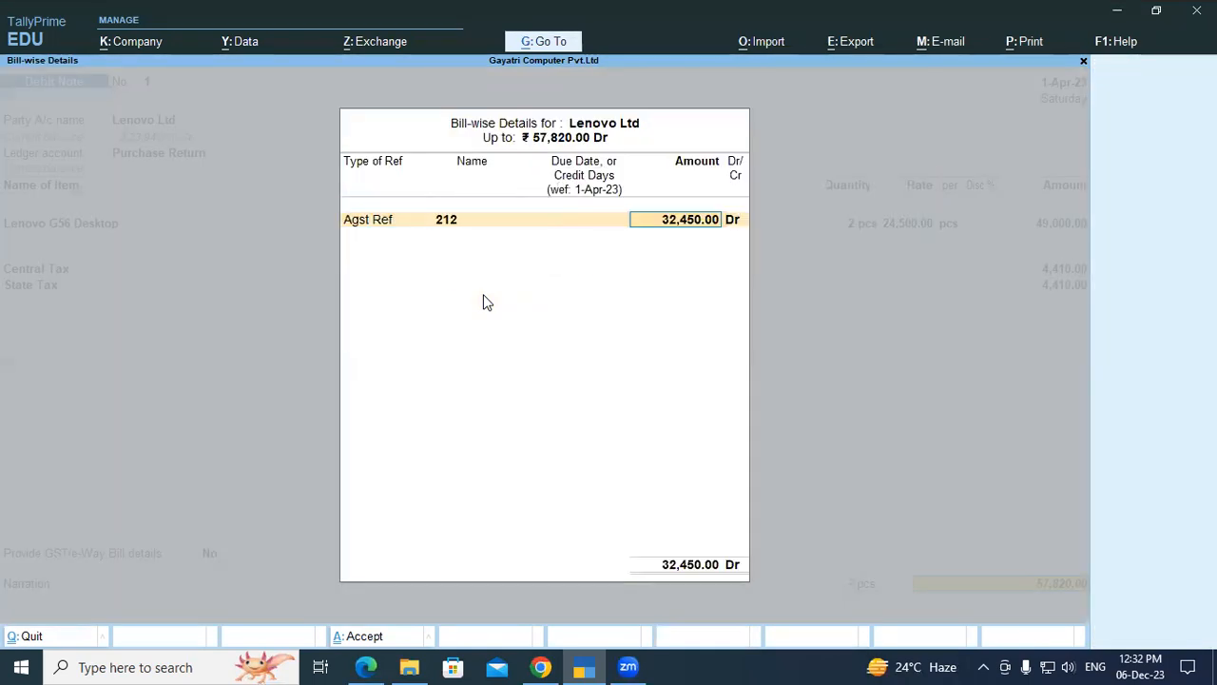
Select pending bill 445 for the allocation, complete the bill-wise details and save the debit note without a narration
key("BackSpace")
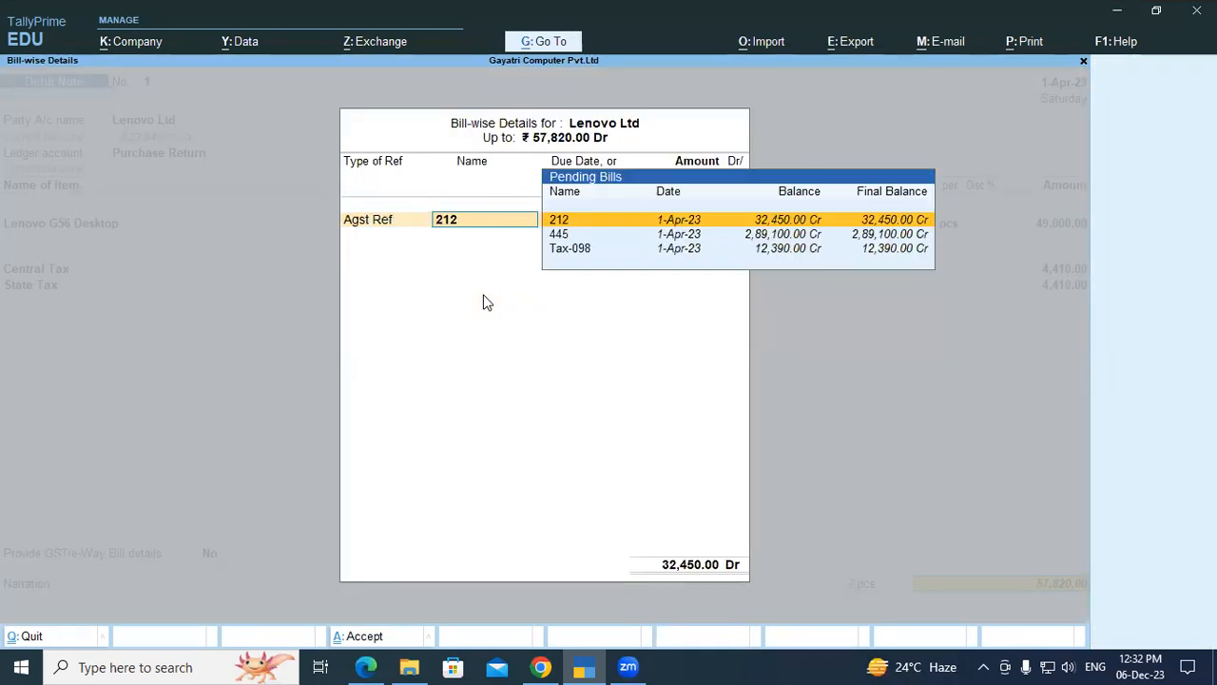
key("Down")
key("Return")
key("Return")
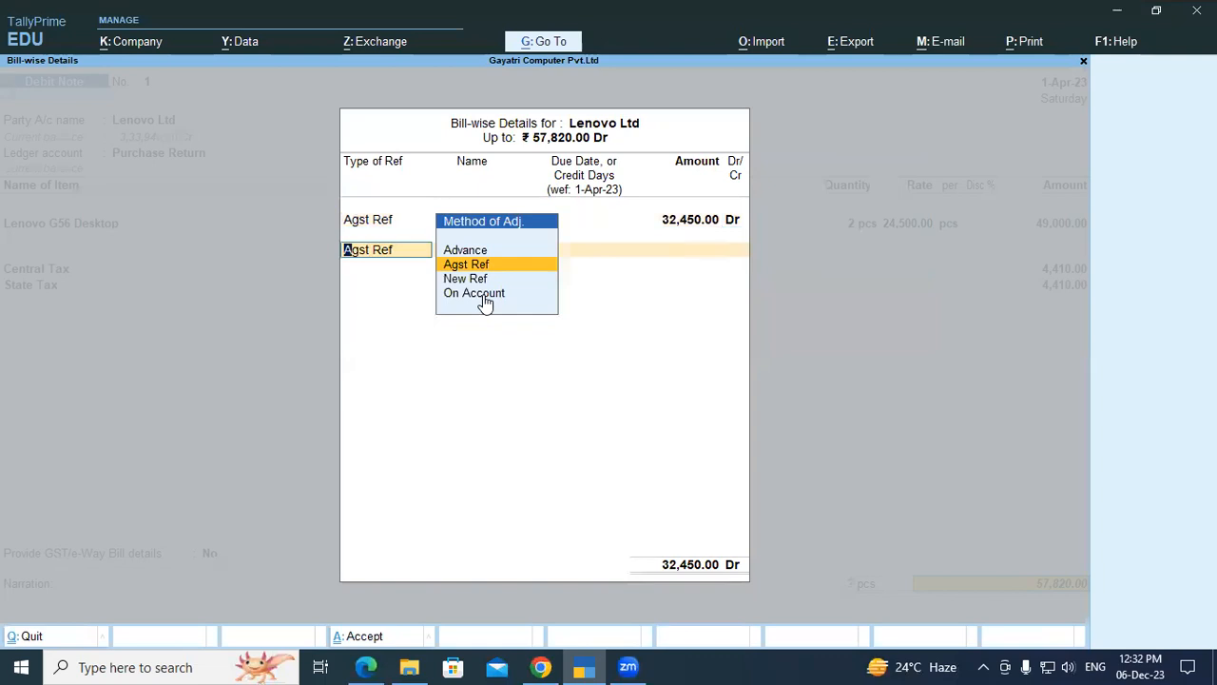
key("Return")
key("Return")
key("Return")
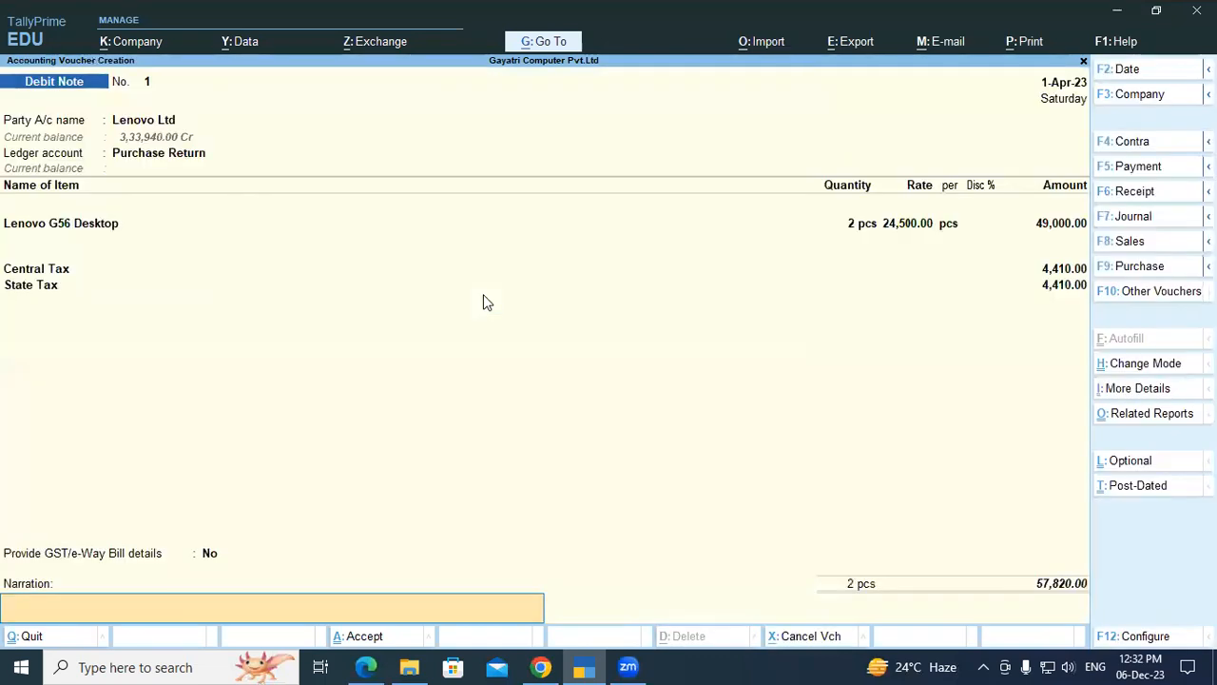
key("Return")
key("Return")
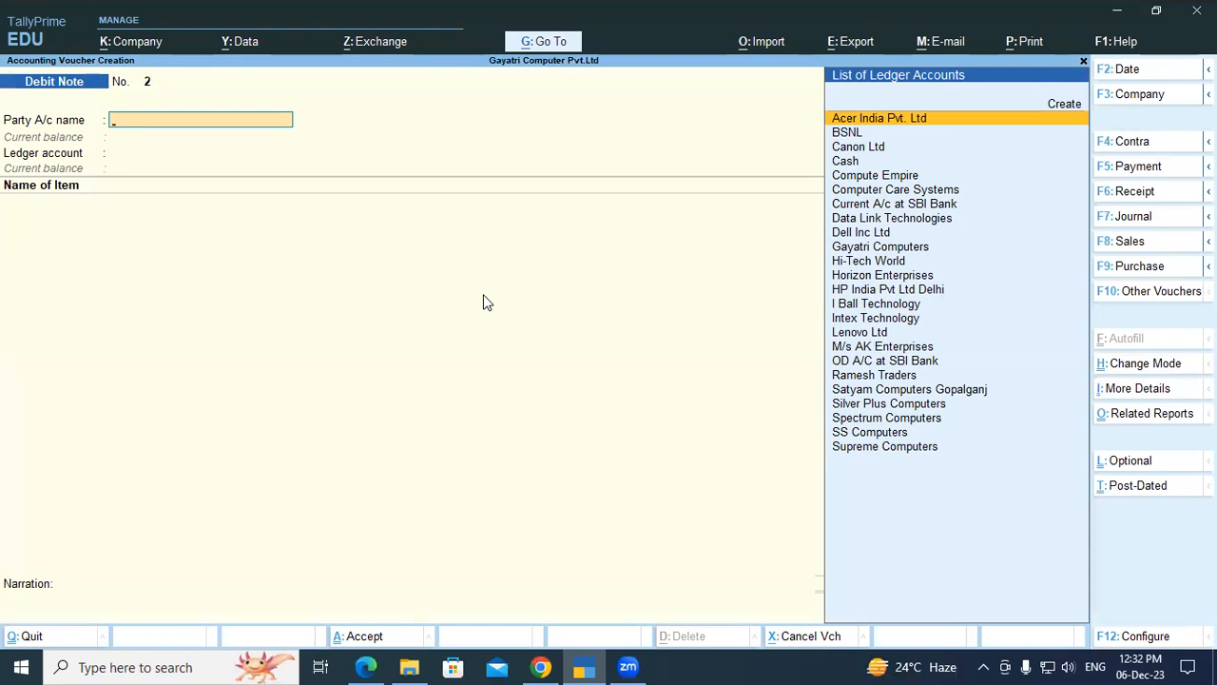
Switch to the Tally Prime PDF in Edge and review the debit note example and GSTR2 report section
key("alt")
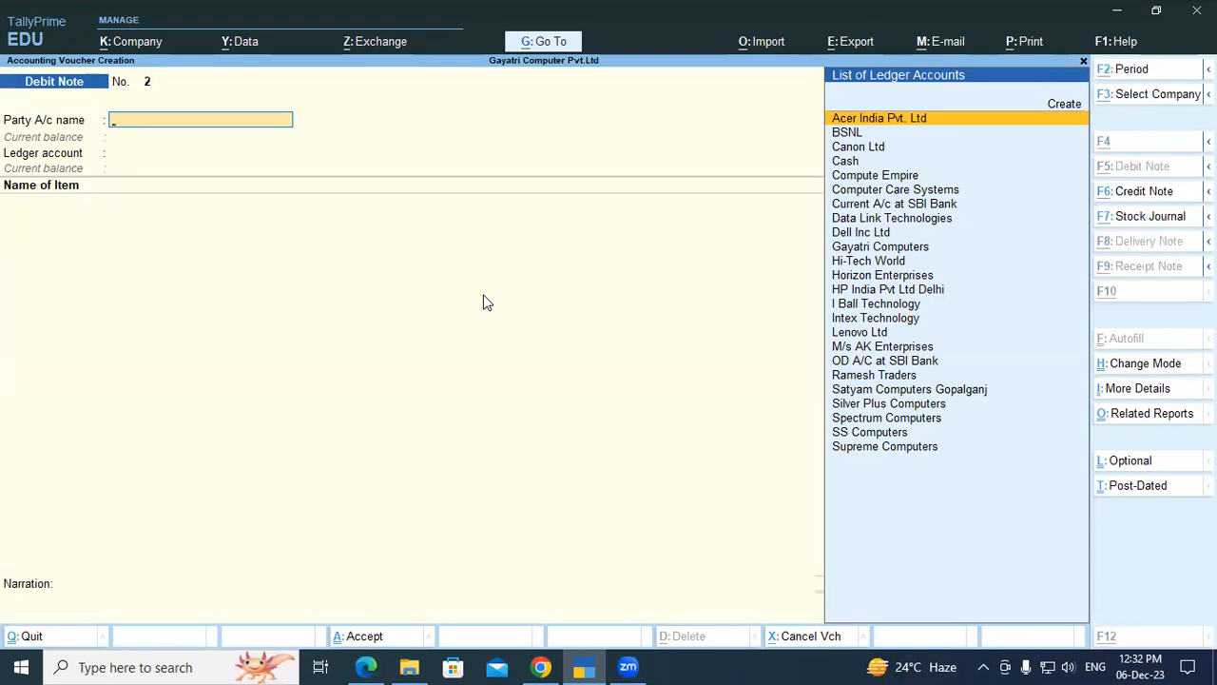
key("alt+Tab")
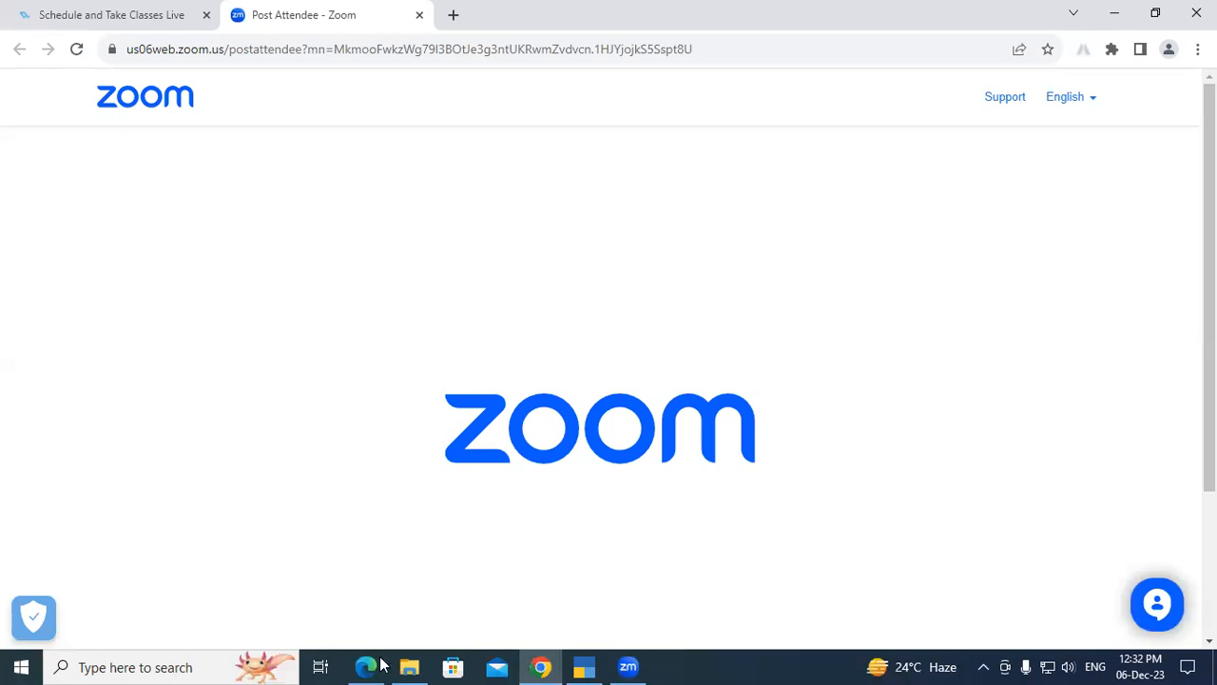
key("alt+Tab")
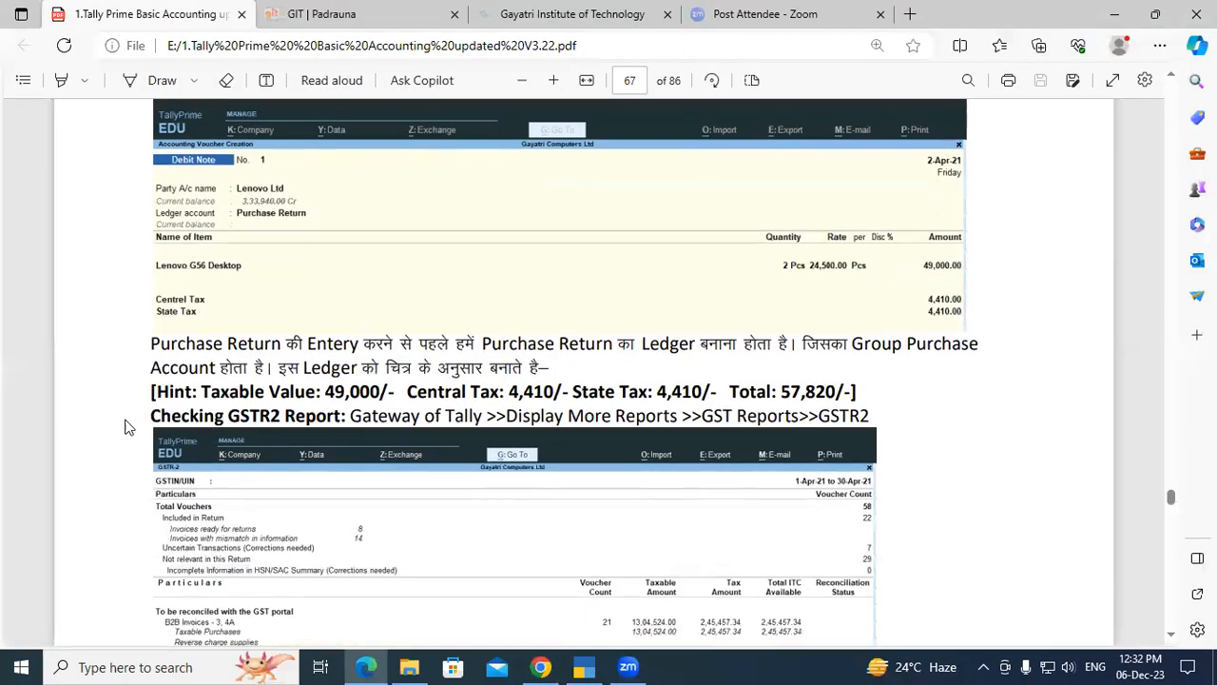
scroll(581, 475, "down", 1)
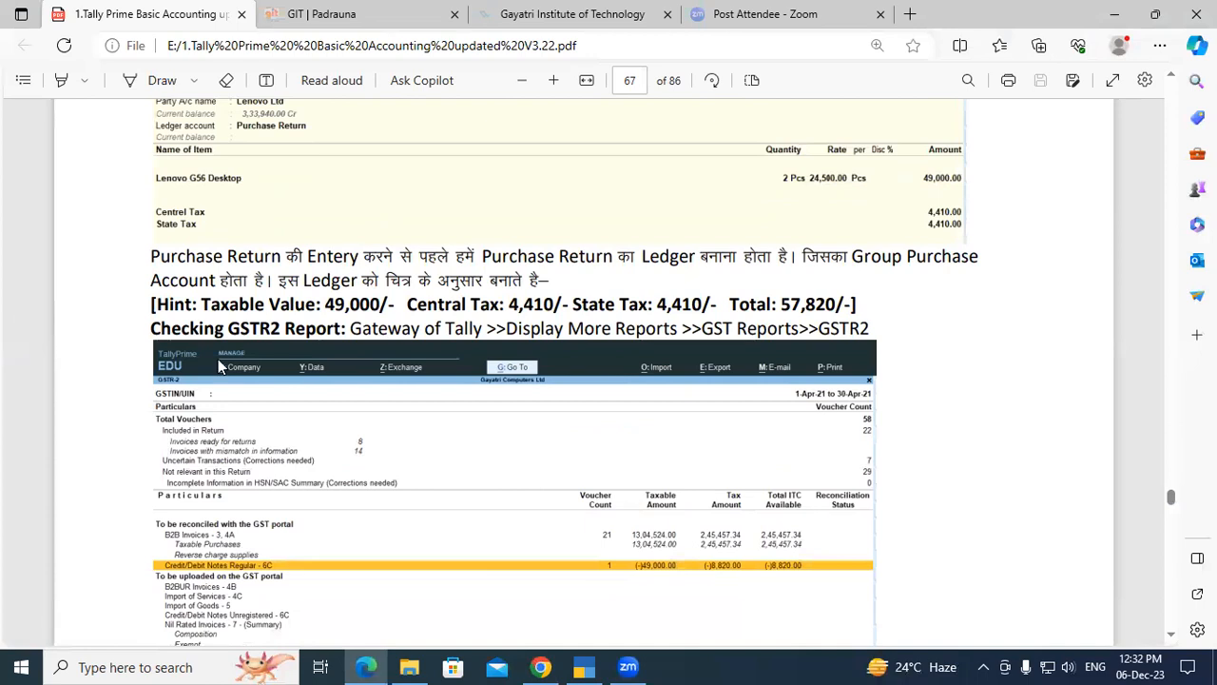
scroll(344, 506, "down", 1)
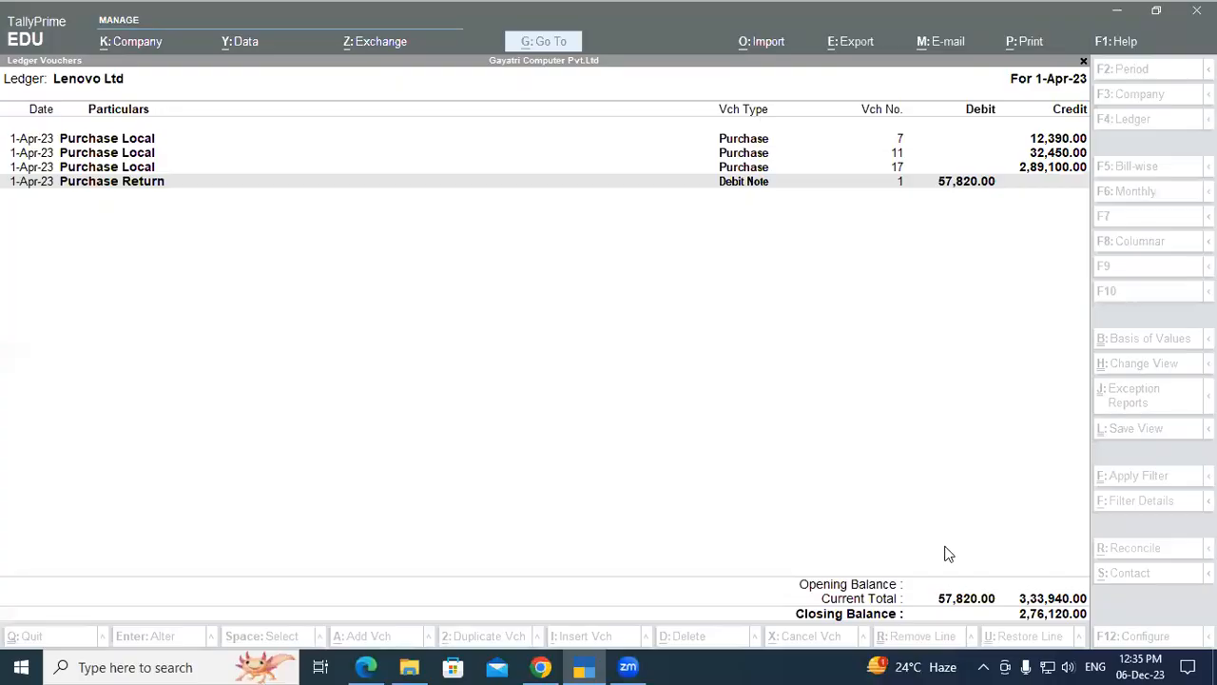
Close Lenovo Ltd's ledger vouchers, return to the PDF in Edge and read the Credit Note Voucher (Alt+F6) section
key("Escape")
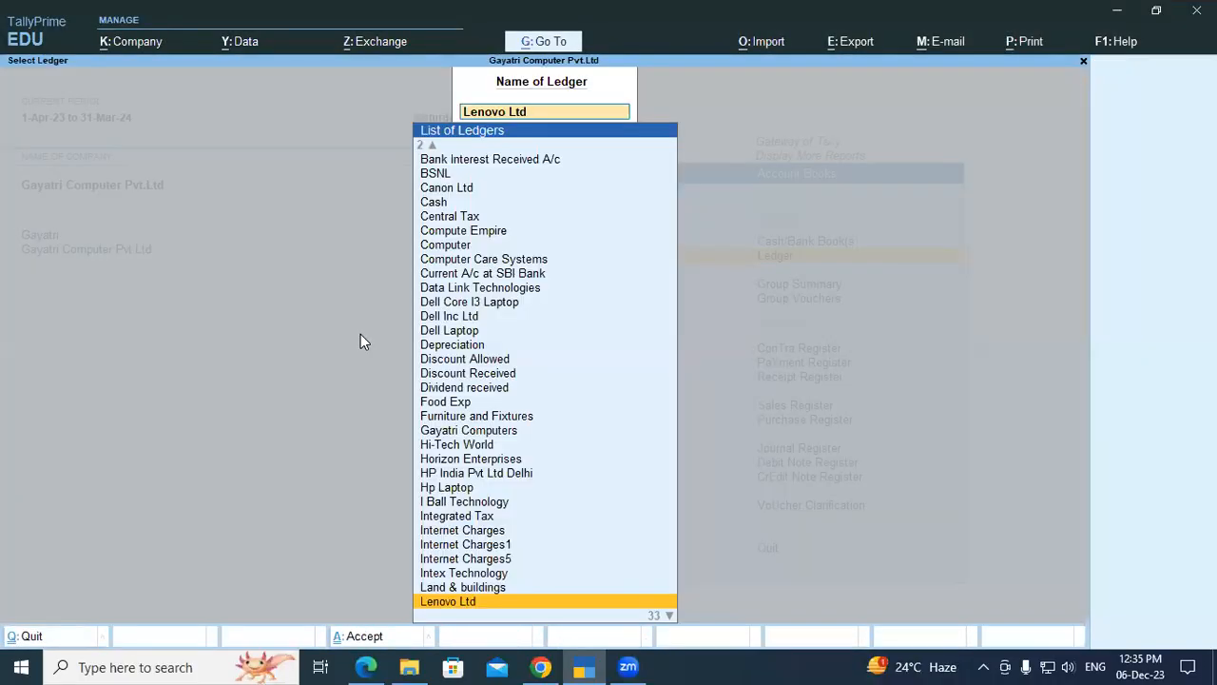
key("Escape")
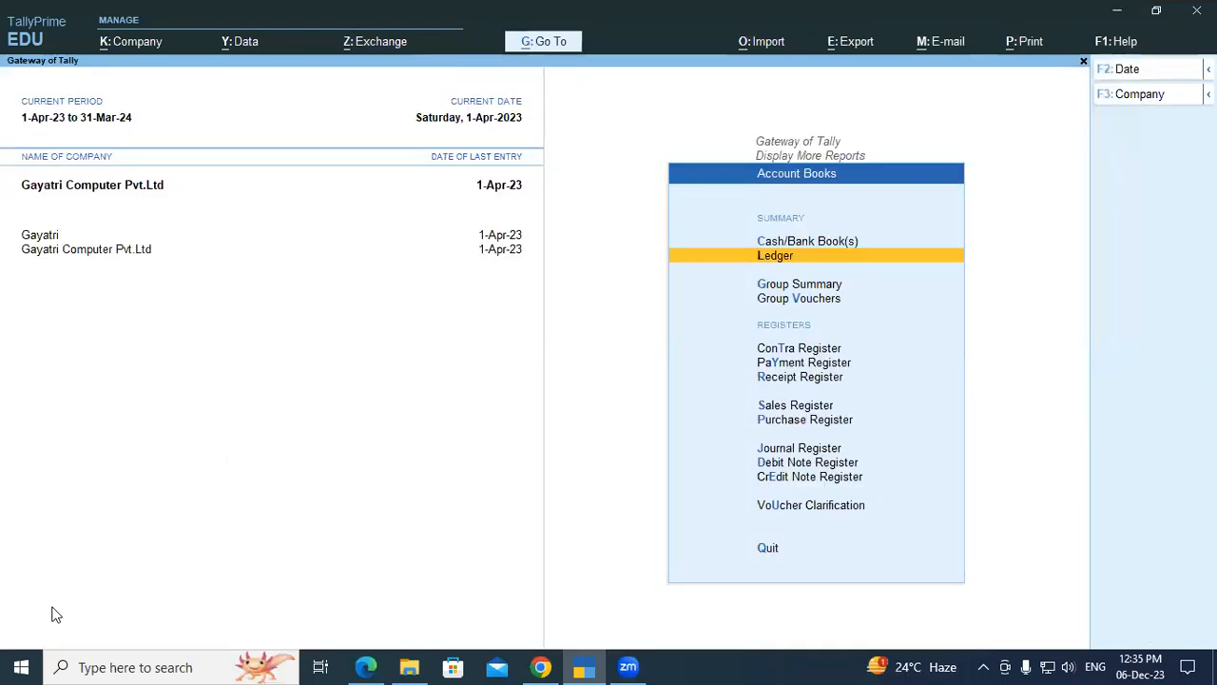
left_click(367, 667)
scroll(143, 463, "down", 5)
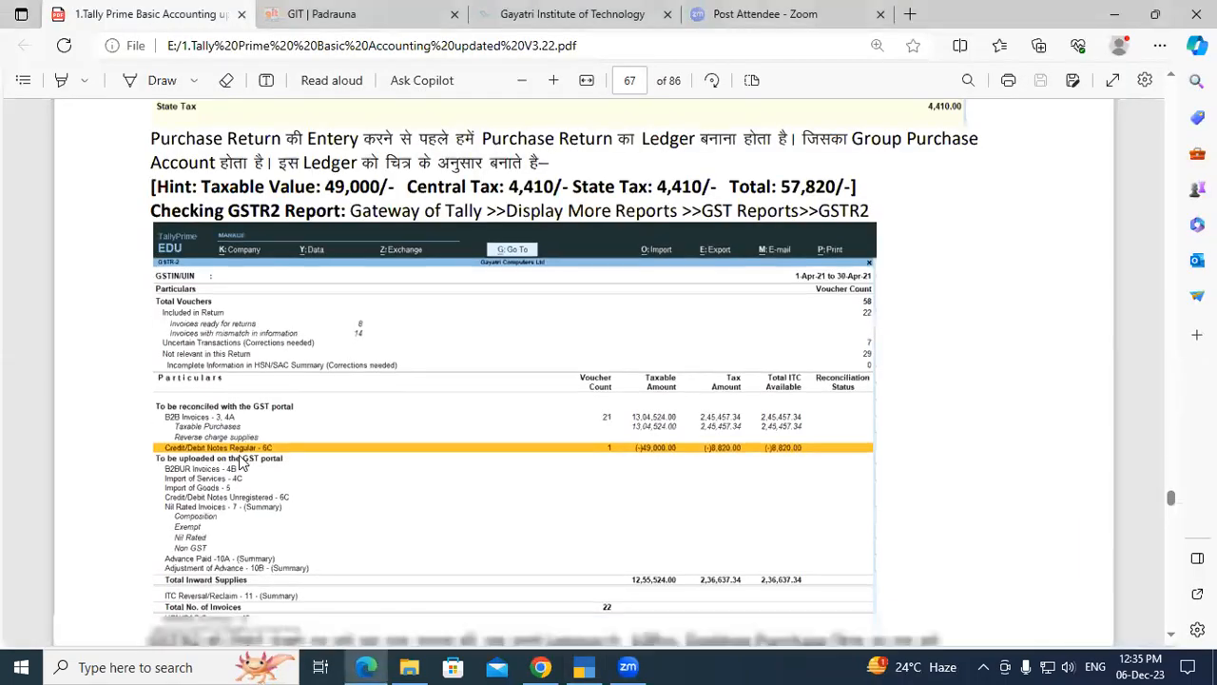
scroll(143, 463, "down", 3)
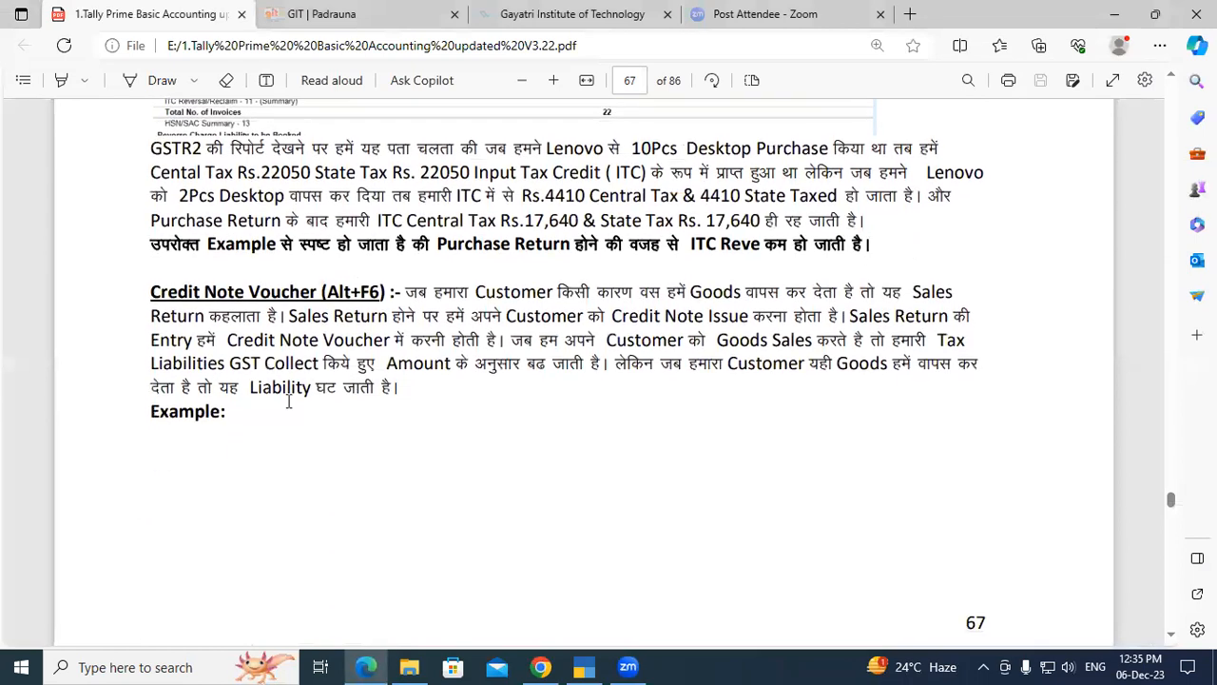
left_click_drag(151, 292, 324, 292)
left_click(324, 292)
left_click_drag(325, 292, 383, 292)
left_click(383, 292)
Read the Hi-Tech World sales example on page 68, highlighting its reference and invoice numbers
left_click(1172, 636)
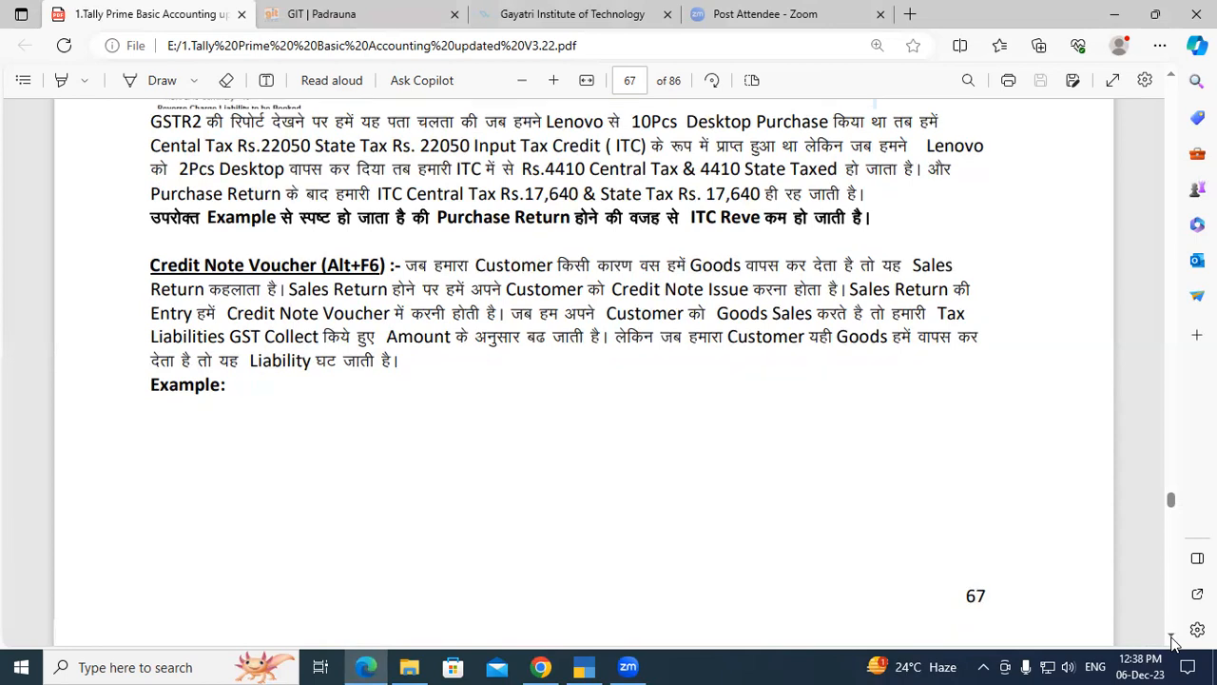
left_click(1171, 636)
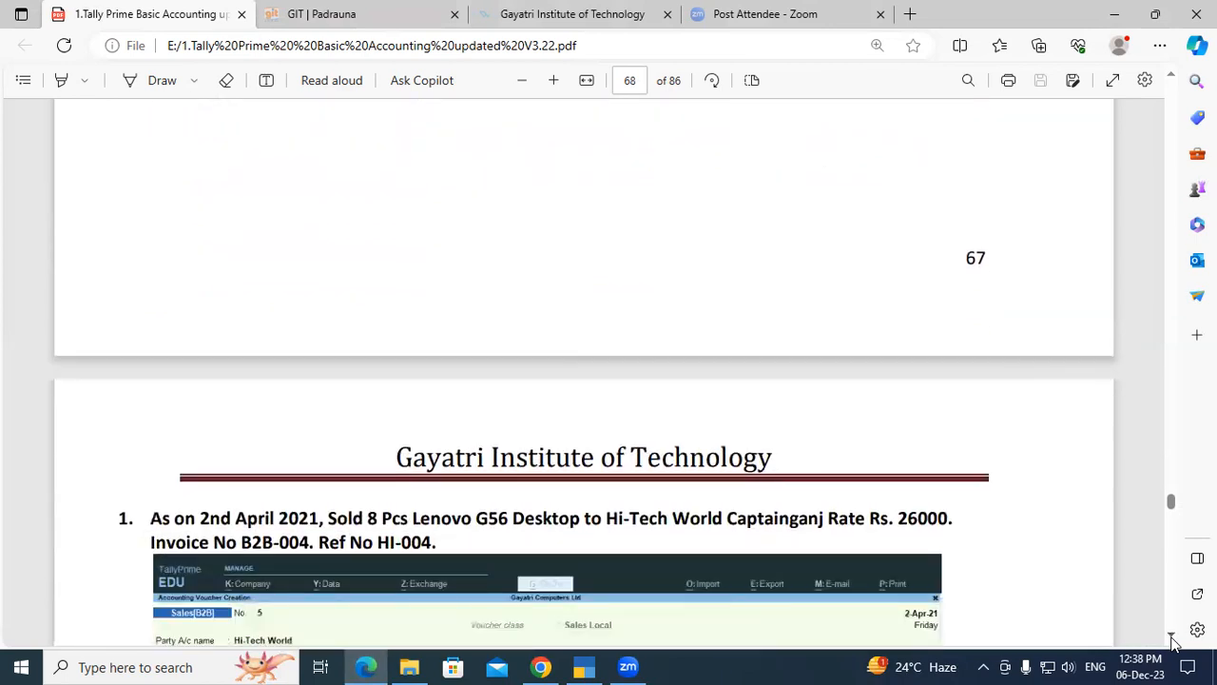
left_click(1172, 636)
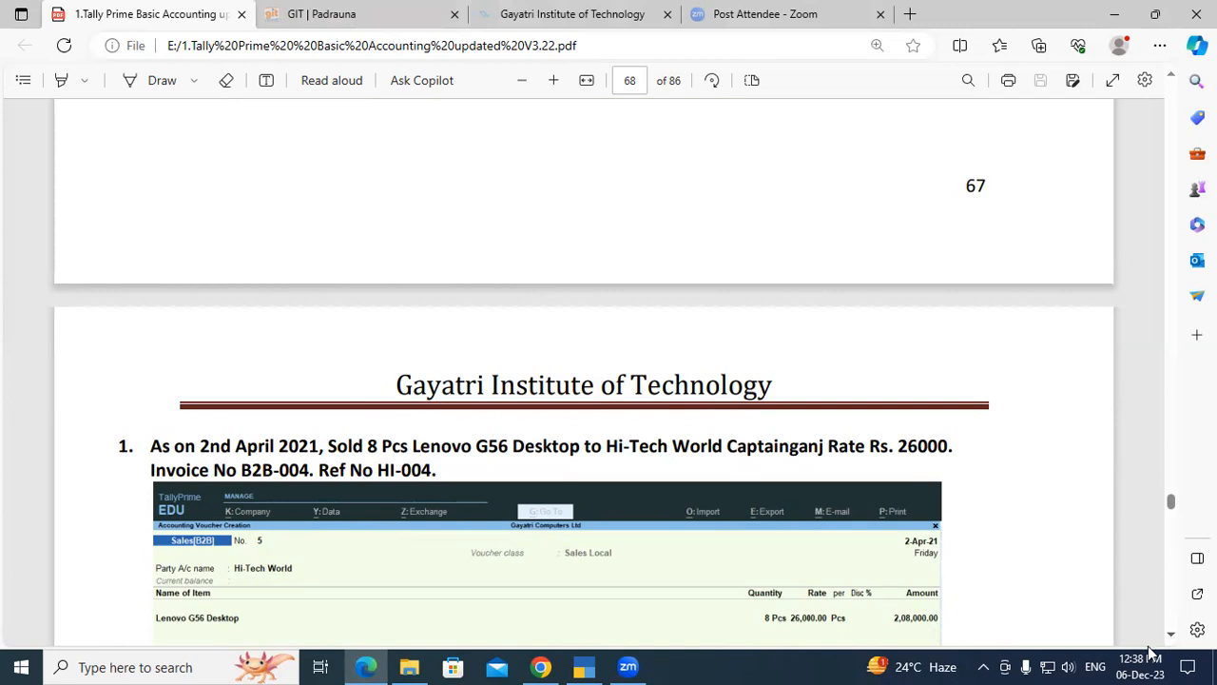
double_click(420, 469)
left_click(437, 469)
left_click_drag(243, 470, 306, 470)
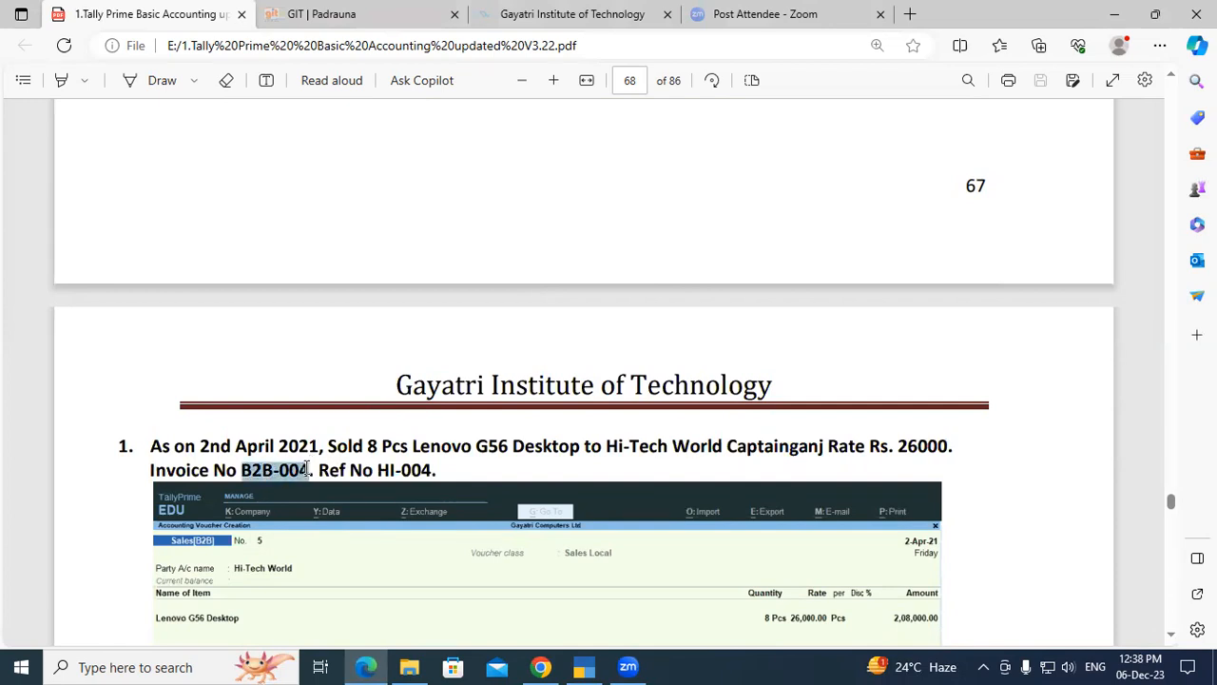
left_click(306, 469)
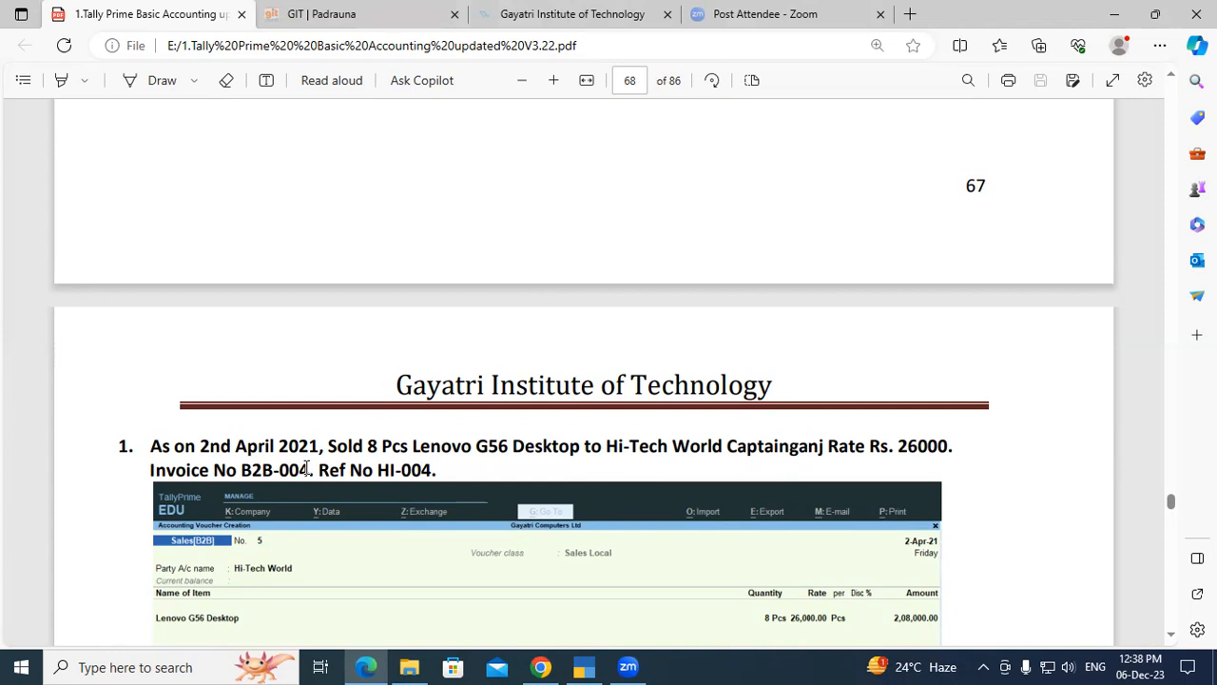
Switch to TallyPrime, leave the Account Books menu and open voucher entry from the Gateway of Tally
left_click(582, 665)
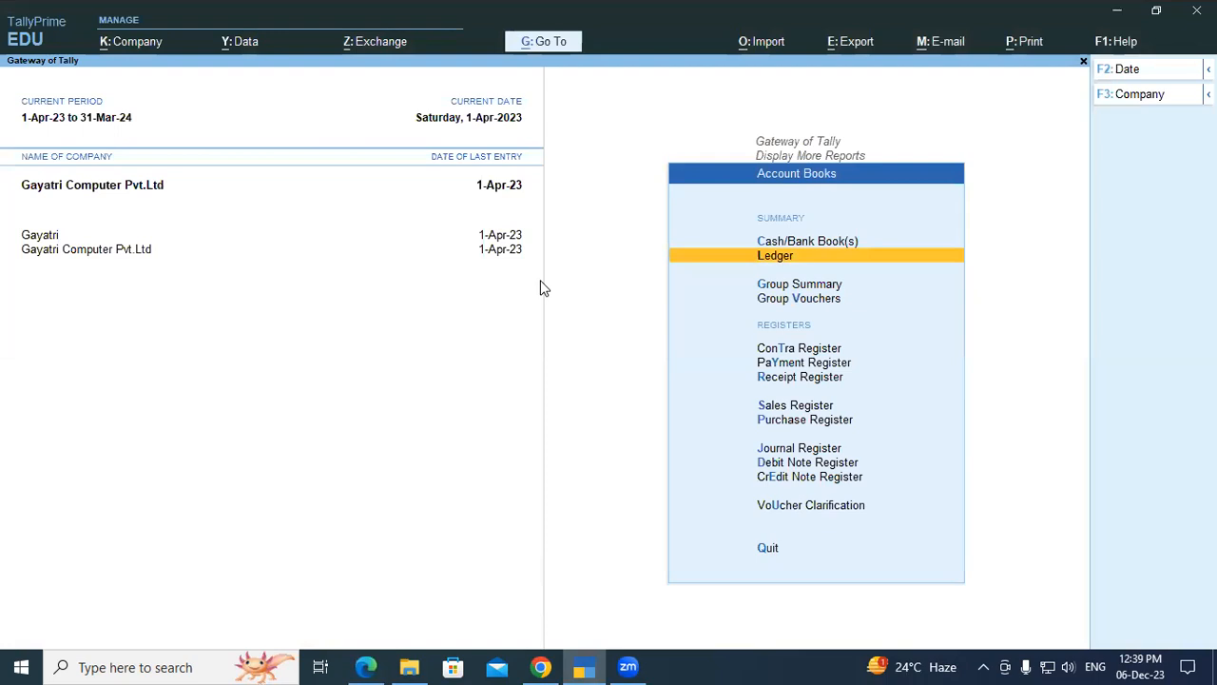
key("Escape")
key("Escape")
key("Up")
key("Up")
key("Up")
key("Up")
key("Up")
key("Up")
key("Up")
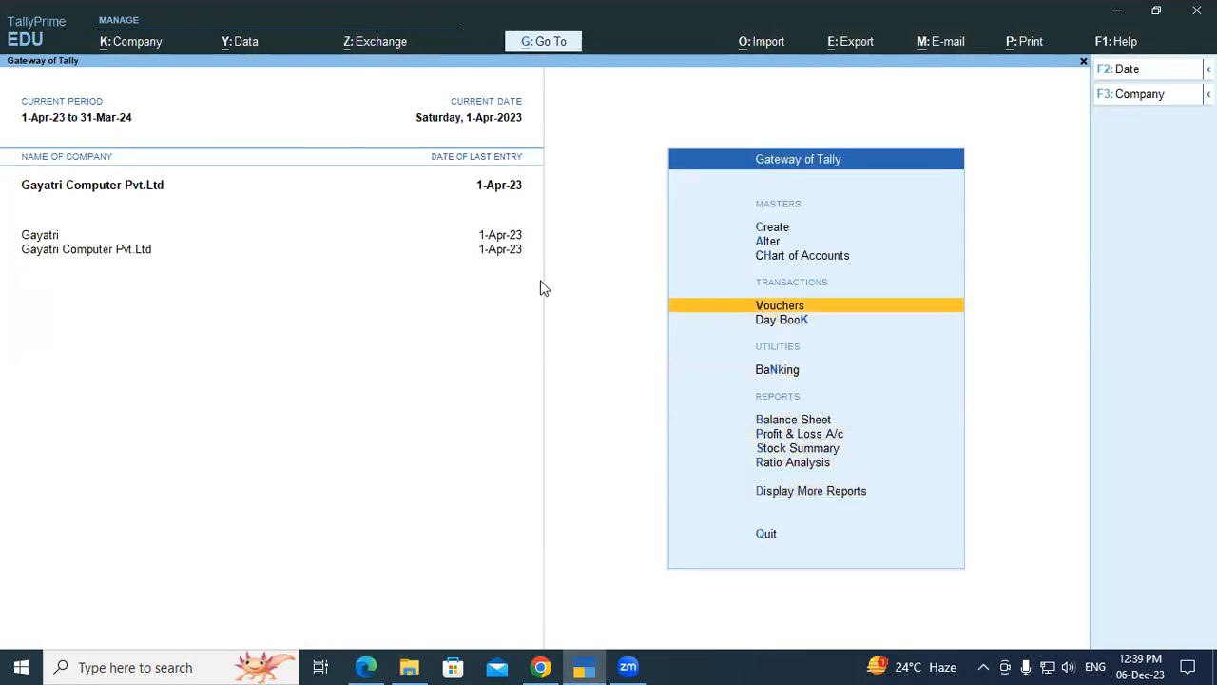
key("Return")
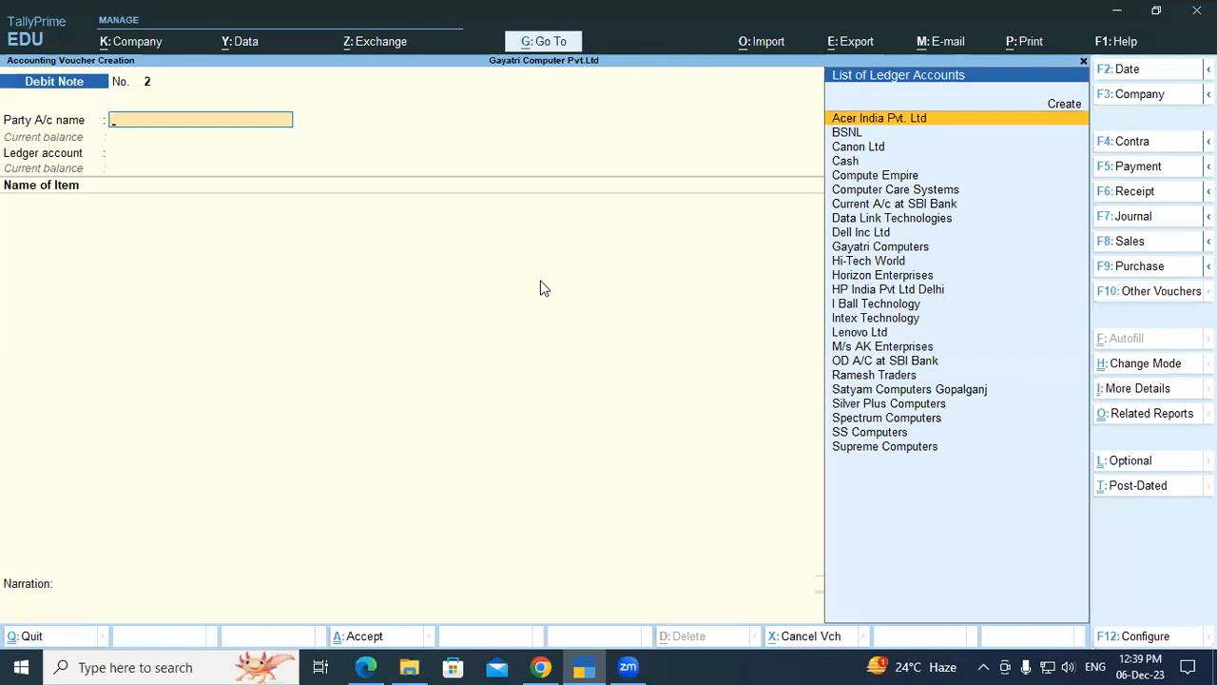
Change the voucher type to Sales B2B with the Sales Local voucher class
key("F8")
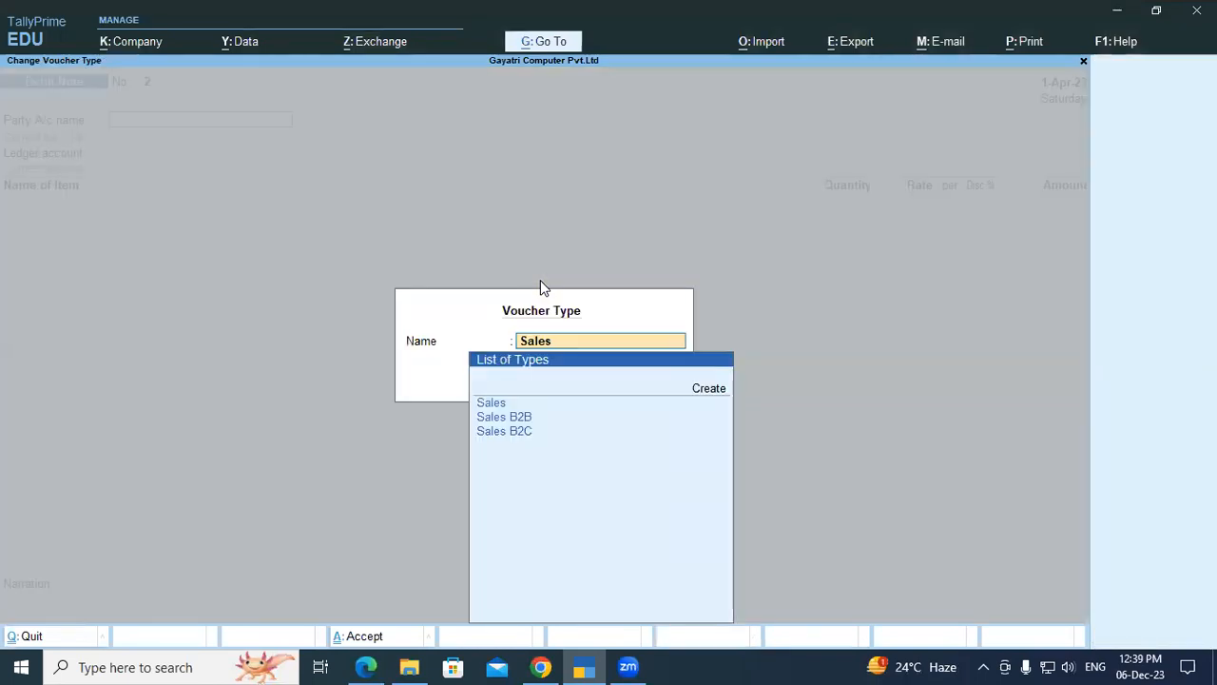
key("Down")
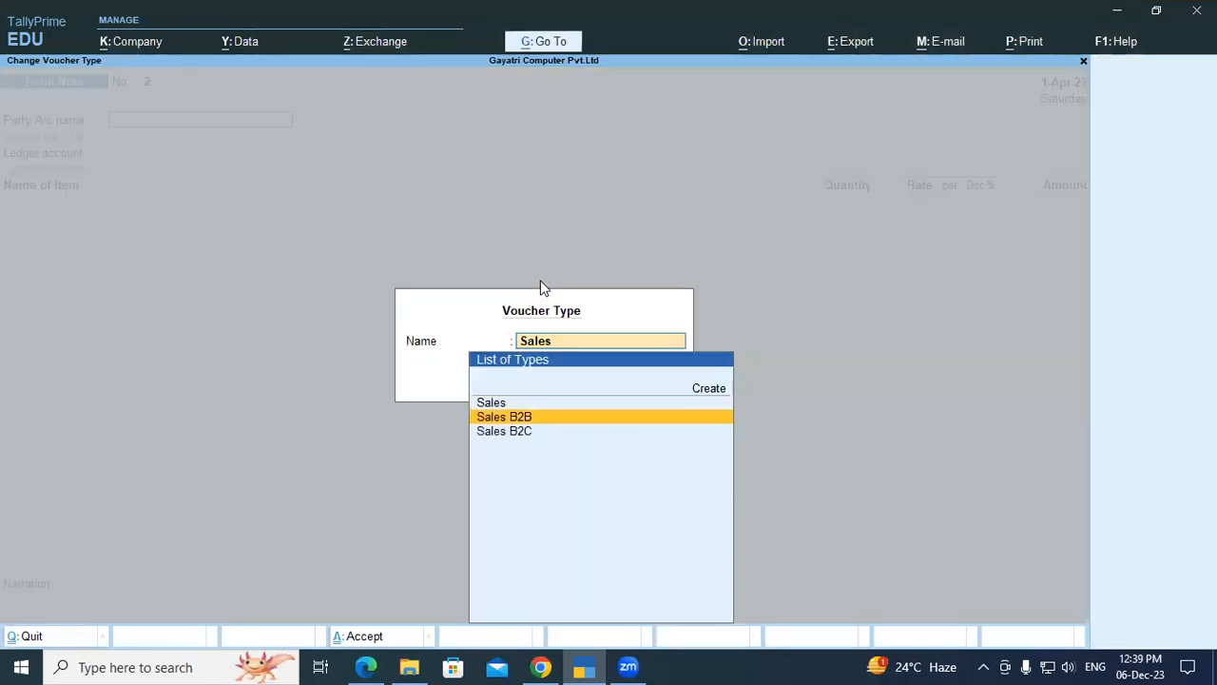
key("Return")
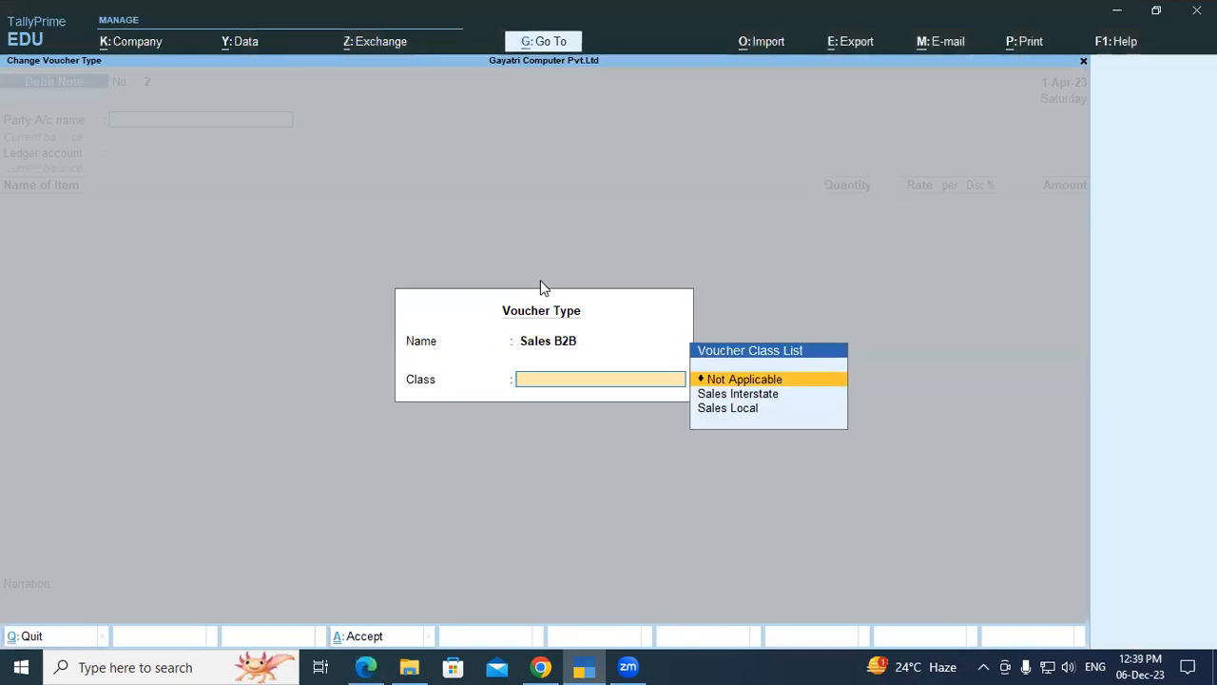
key("Down")
key("Down")
key("Return")
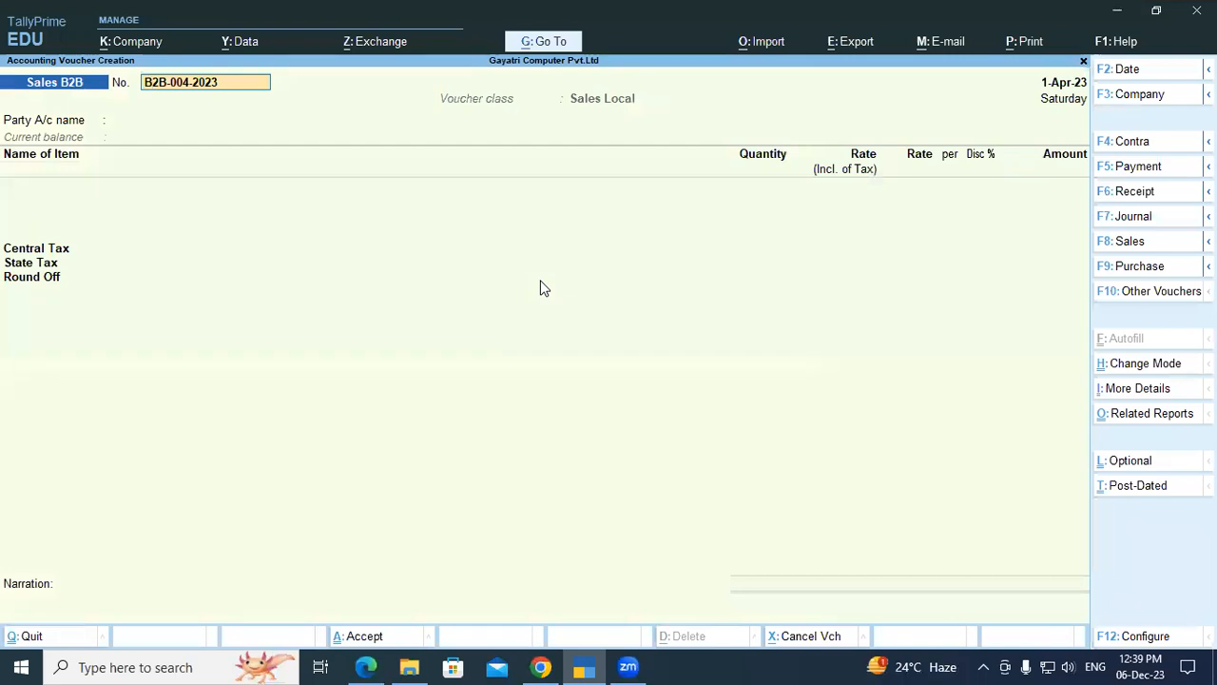
Accept voucher number B2B-004-2023 and set Hi-Tech World as the party, leaving the dispatch details blank and the party details at their defaults
key("Return")
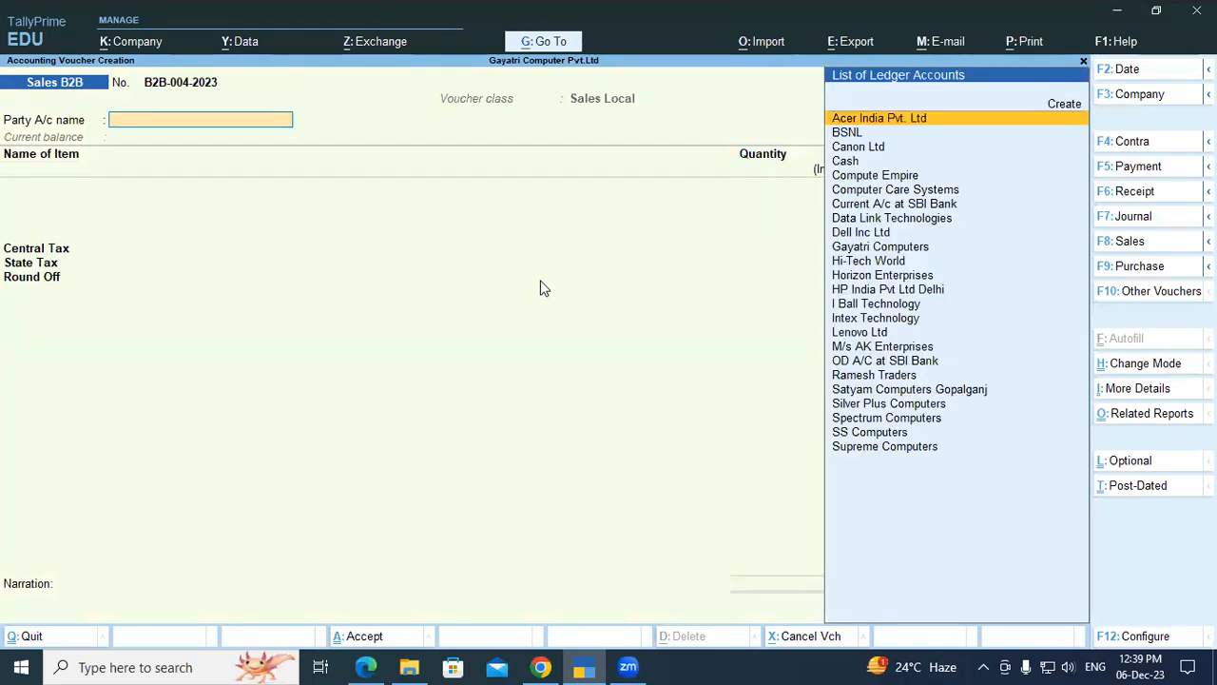
type("Hi")
key("Return")
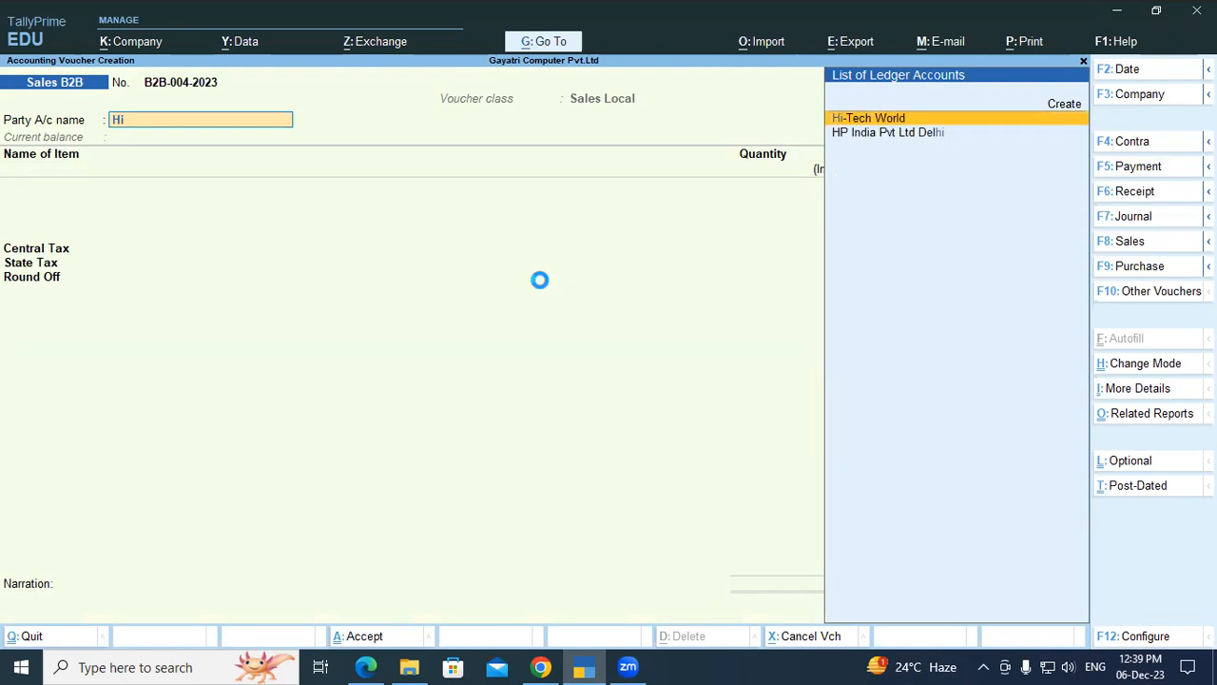
key("Return")
key("Return")
key("Return")
key("Return")
key("Return")
key("Return")
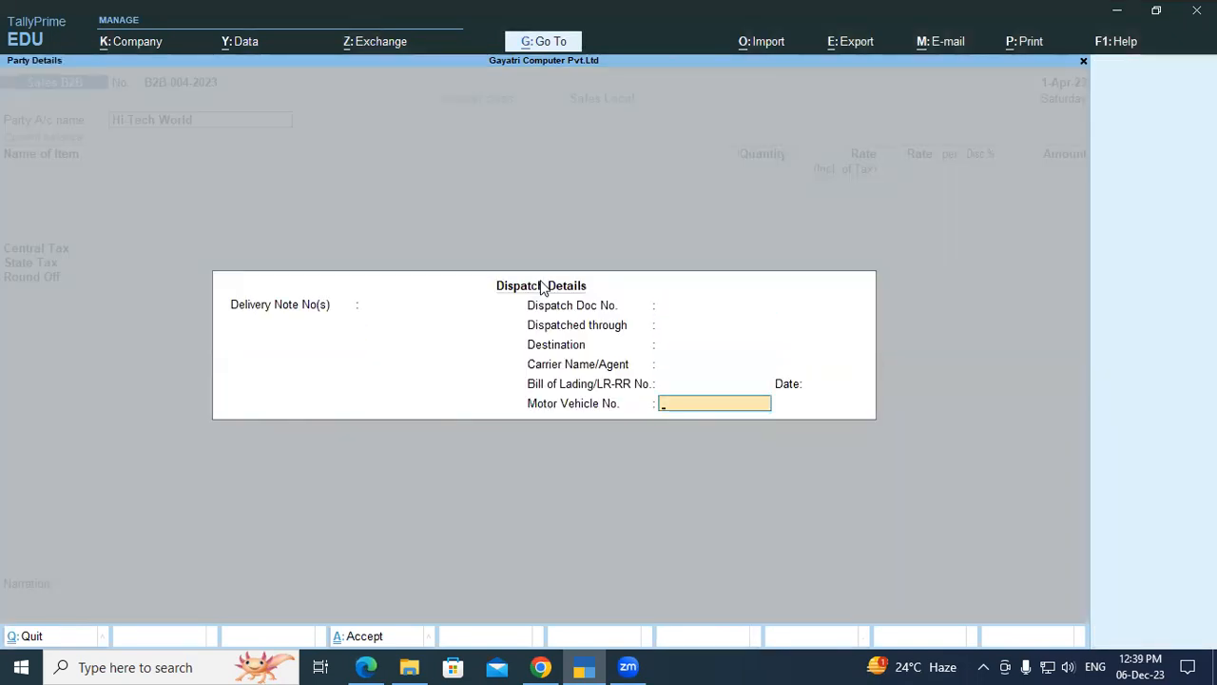
key("Return")
key("Return")
key("Return")
key("Return")
key("Return")
key("Return")
key("Return")
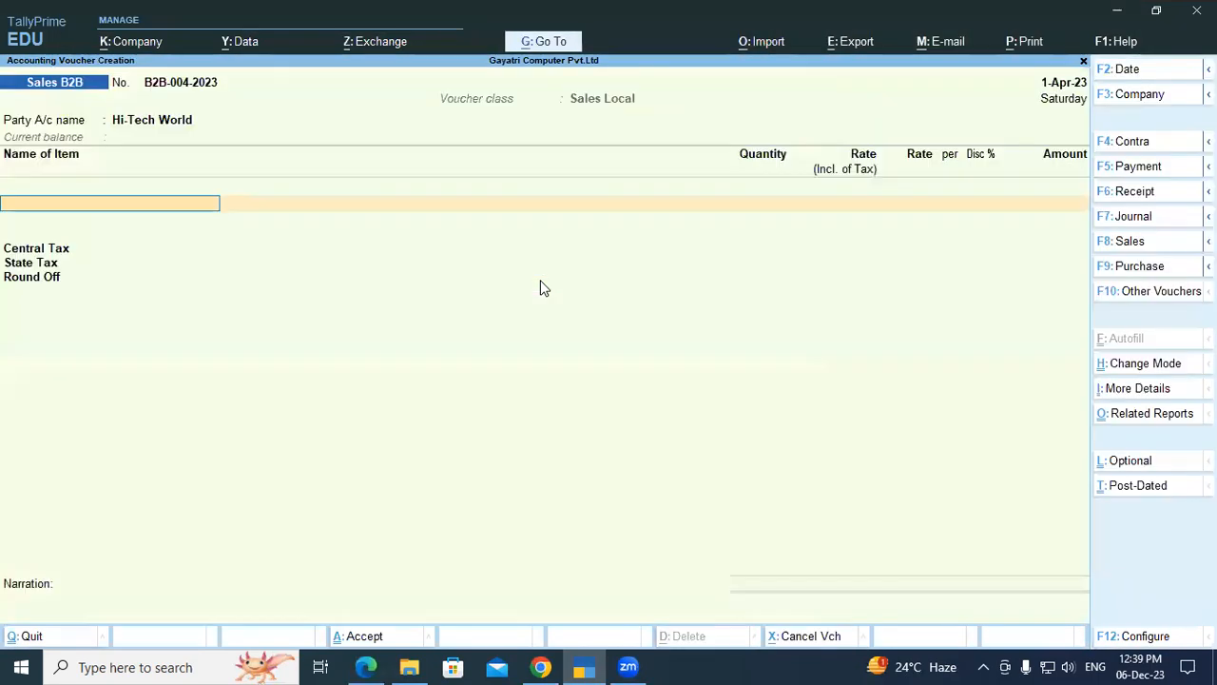
Add Lenovo G56 Desktop as the stock item in the sales voucher
type("Len")
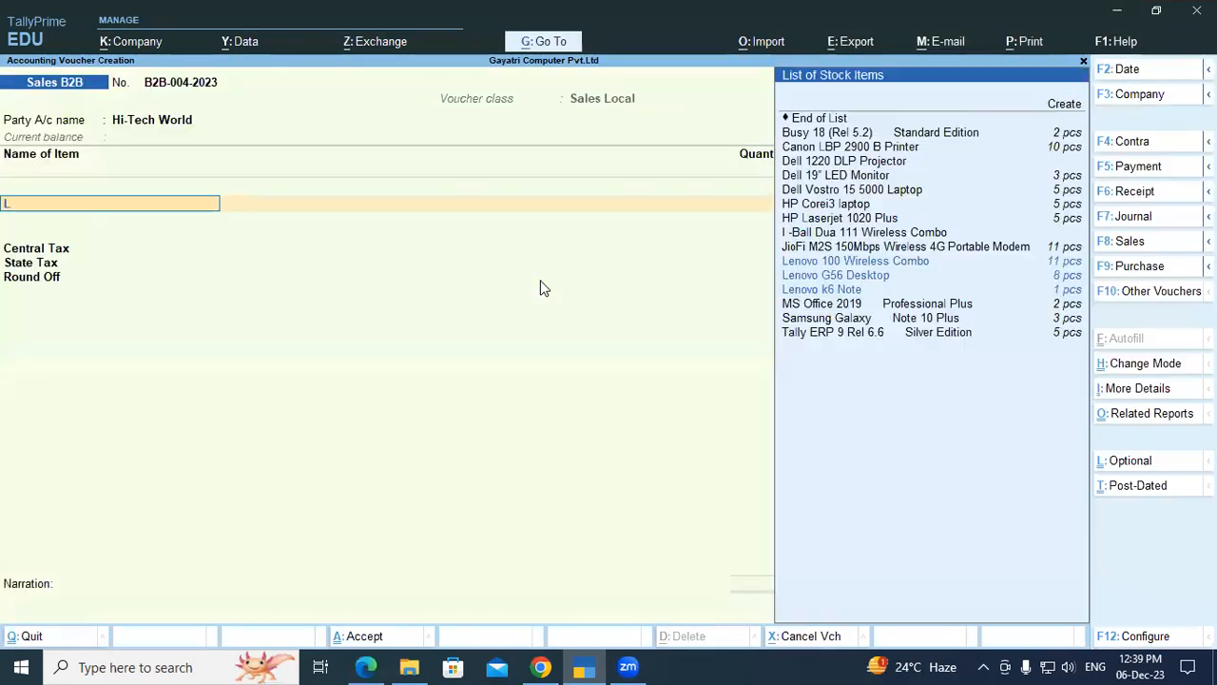
key("Down")
key("Down")
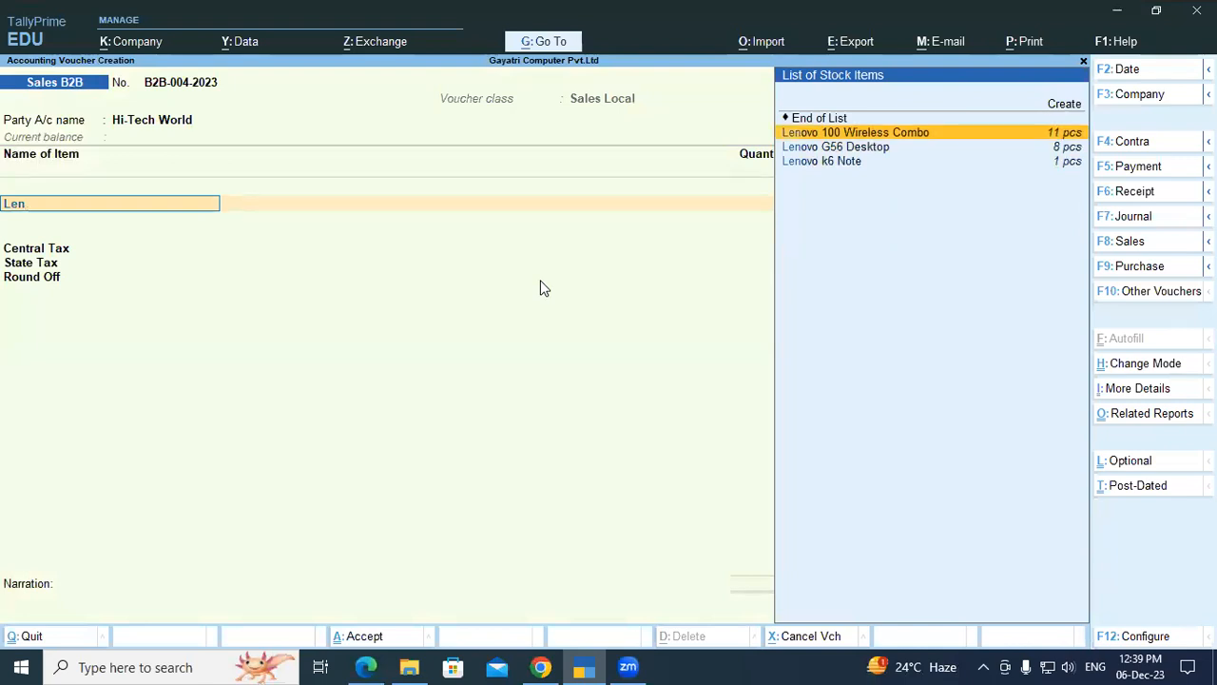
key("Return")
key("Return")
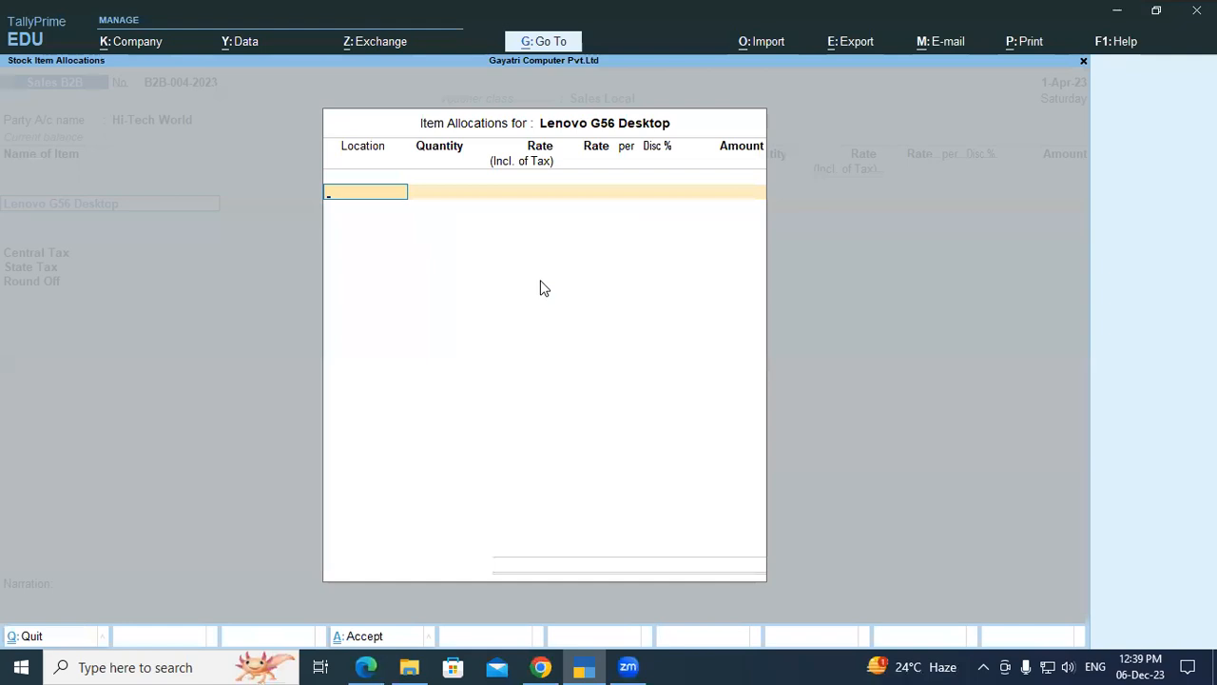
Allocate 8 pcs of the desktop from the Shop location at a rate of 26,000 and complete the item entry
key("Down")
key("Down")
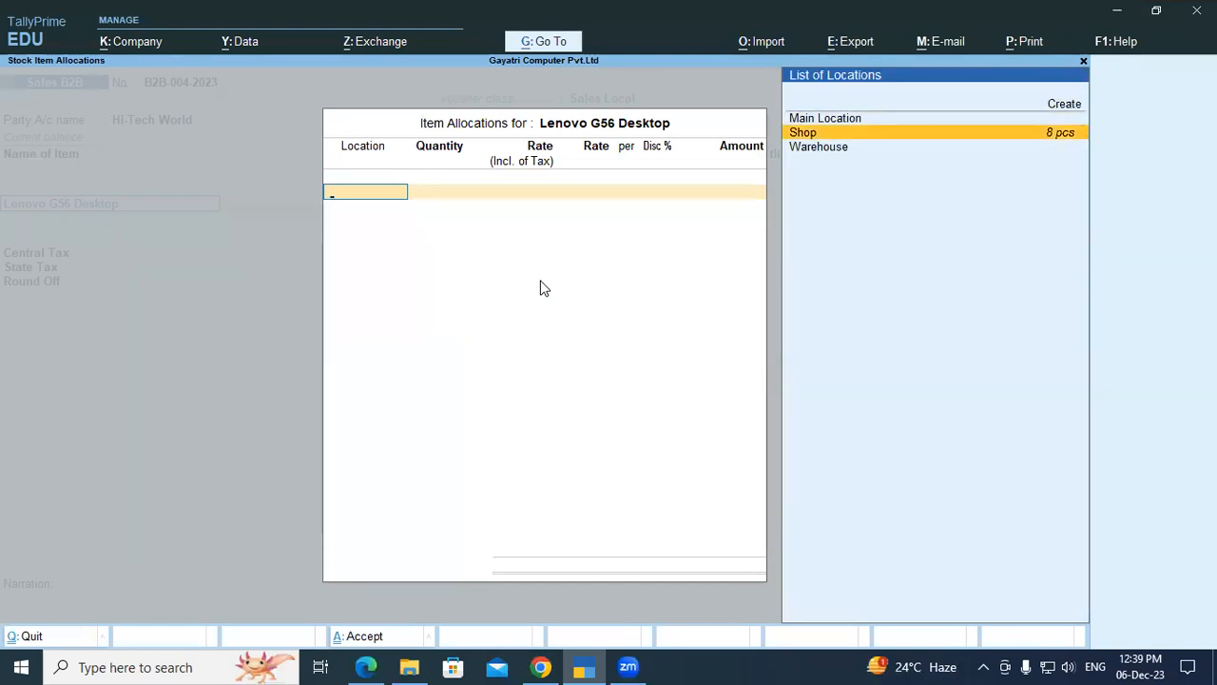
key("Return")
type("8 pcs")
key("Return")
key("Return")
type("260000.00")
key("Return")
key("Return")
key("Return")
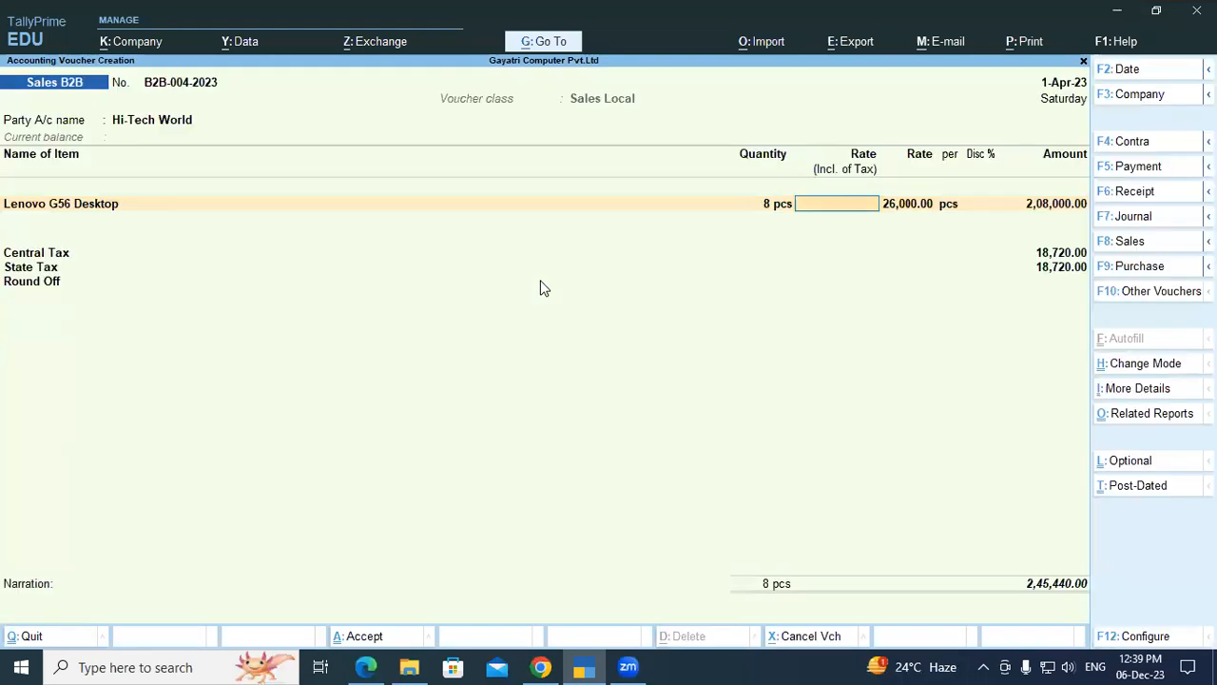
key("Return")
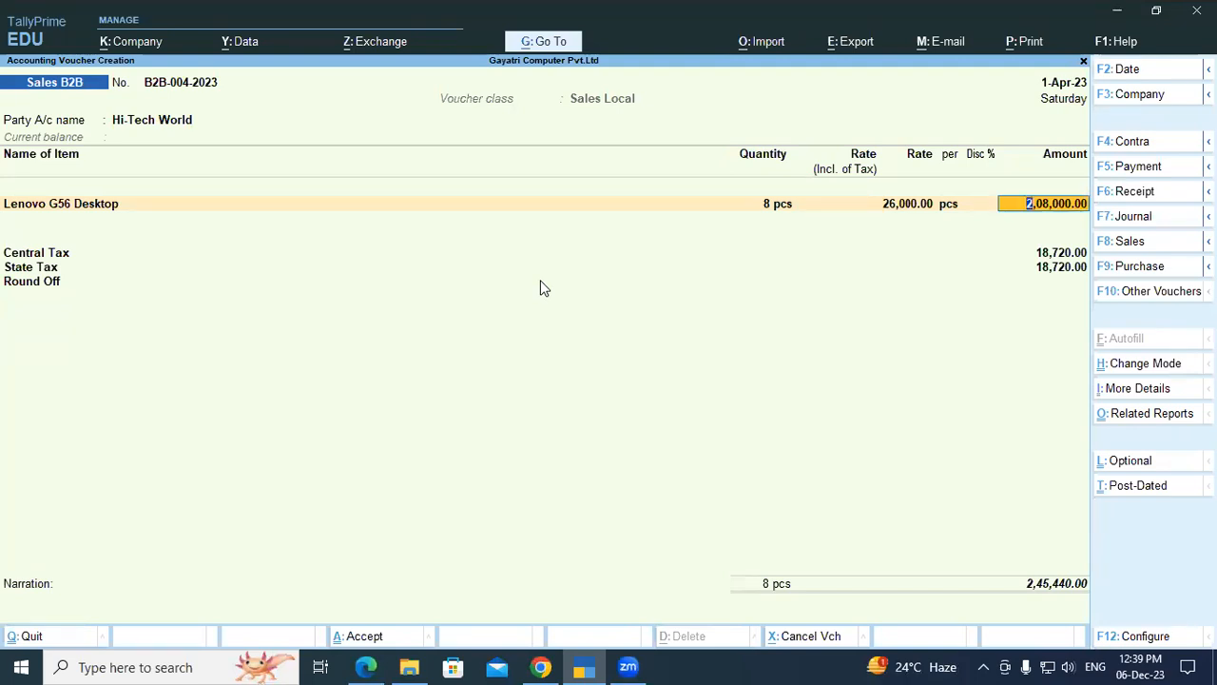
key("Return")
key("Return")
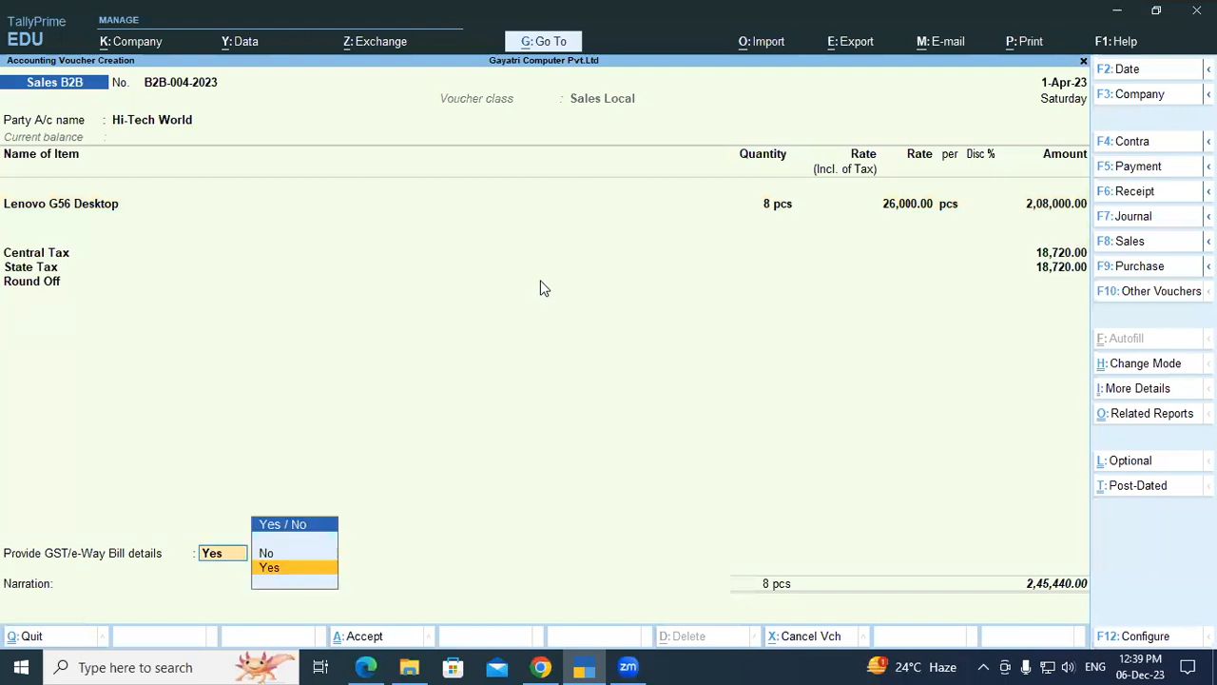
Set Provide GST/e-Way Bill details to No and allocate the full bill amount for Hi-Tech World as a New Ref
key("Up")
key("Return")
key("Return")
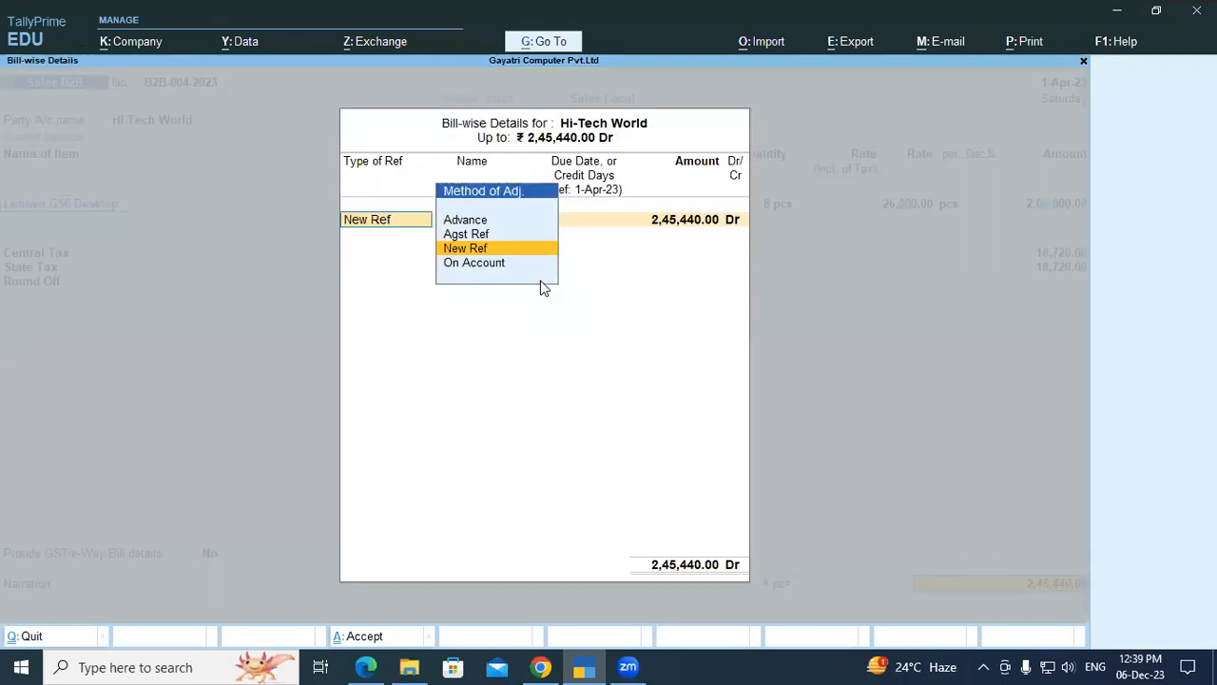
key("Return")
key("Return")
key("Return")
key("Return")
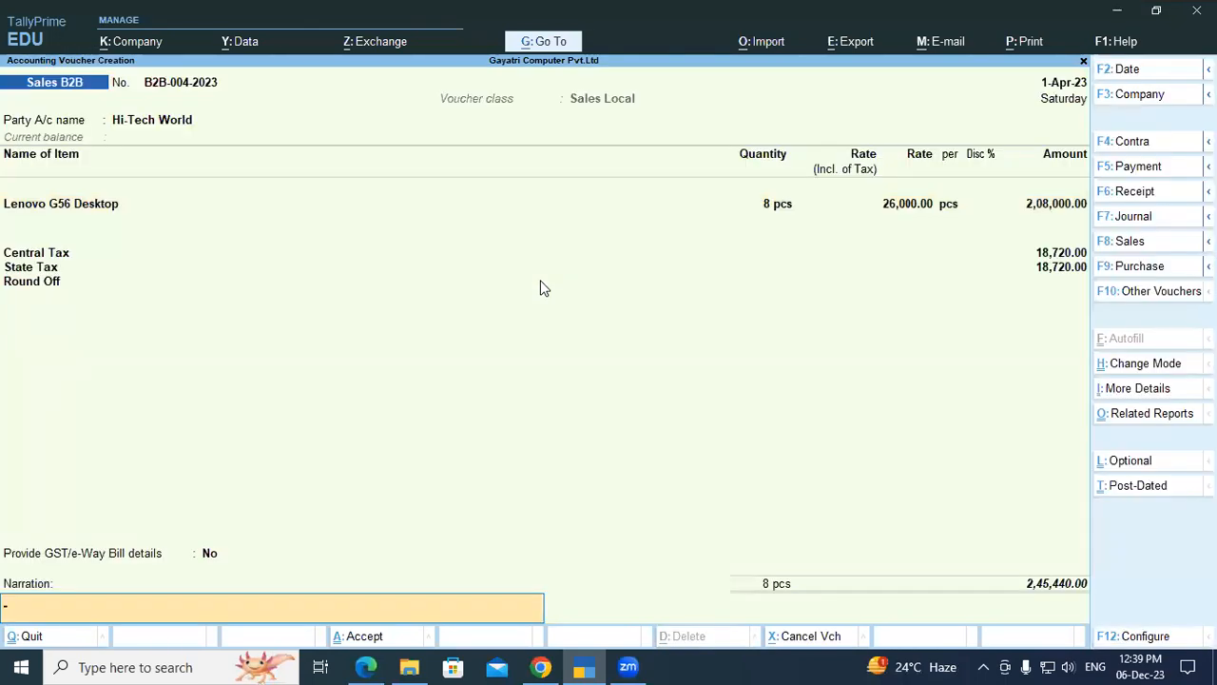
Save the sales voucher without a narration and decline sending its details for e-Way Bill generation
key("Return")
key("Return")
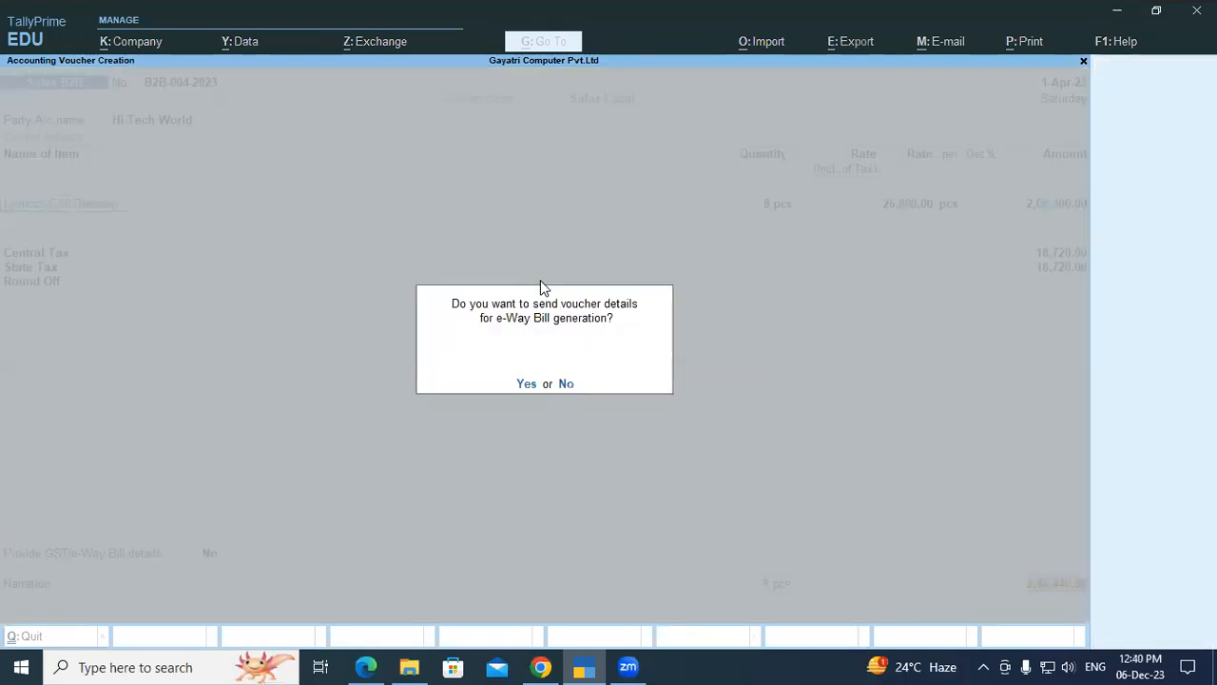
key("n")
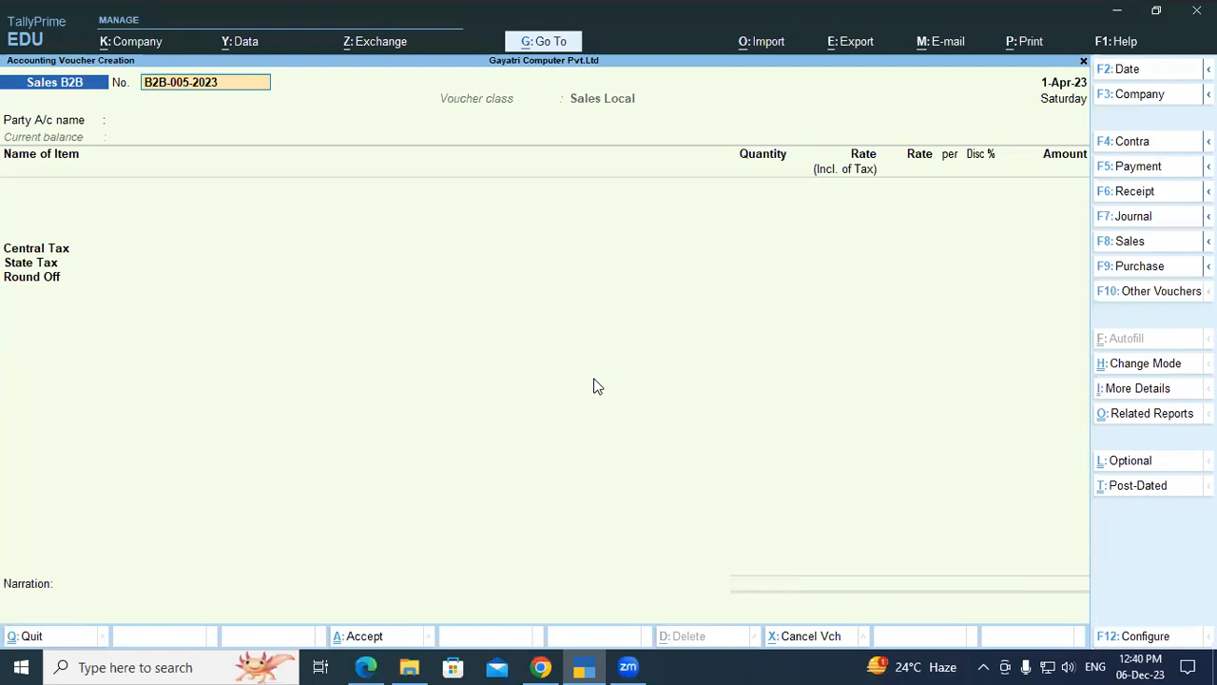
Switch to the PDF in Edge and read the Hi-Tech World sales return example on page 68
key("alt+Tab")
scroll(273, 475, "down", 3)
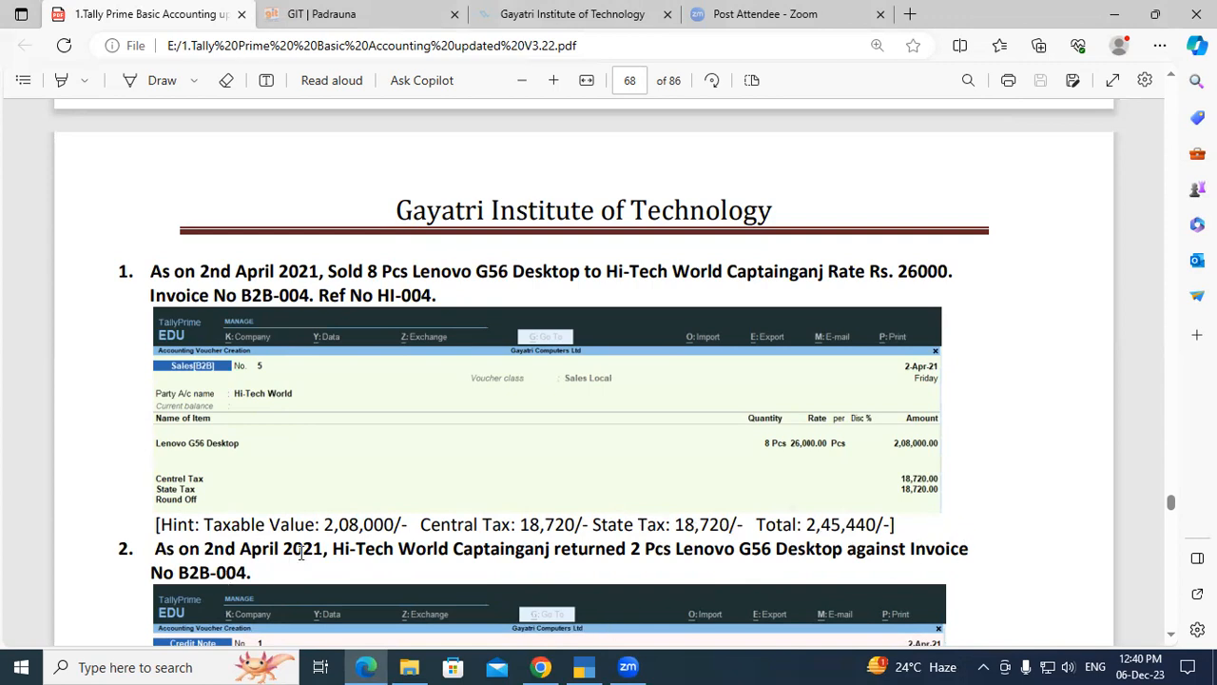
scroll(299, 554, "down", 1)
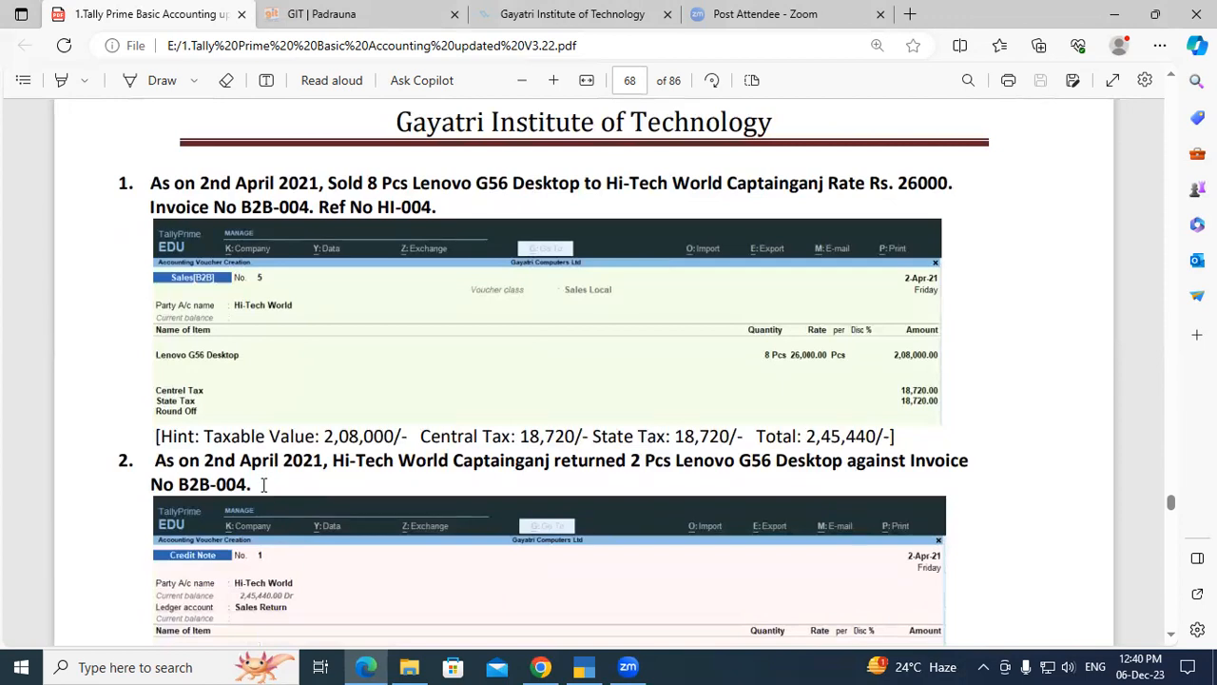
Return to TallyPrime and start a Credit Note voucher
key("alt+Tab")
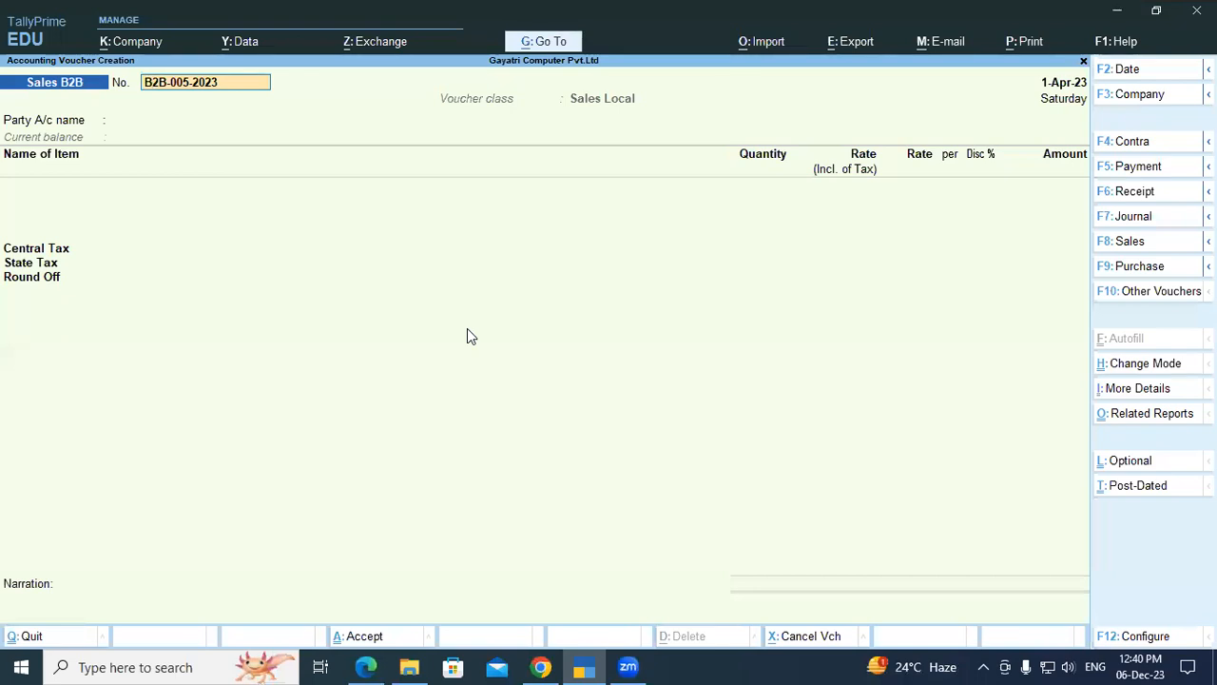
key("alt")
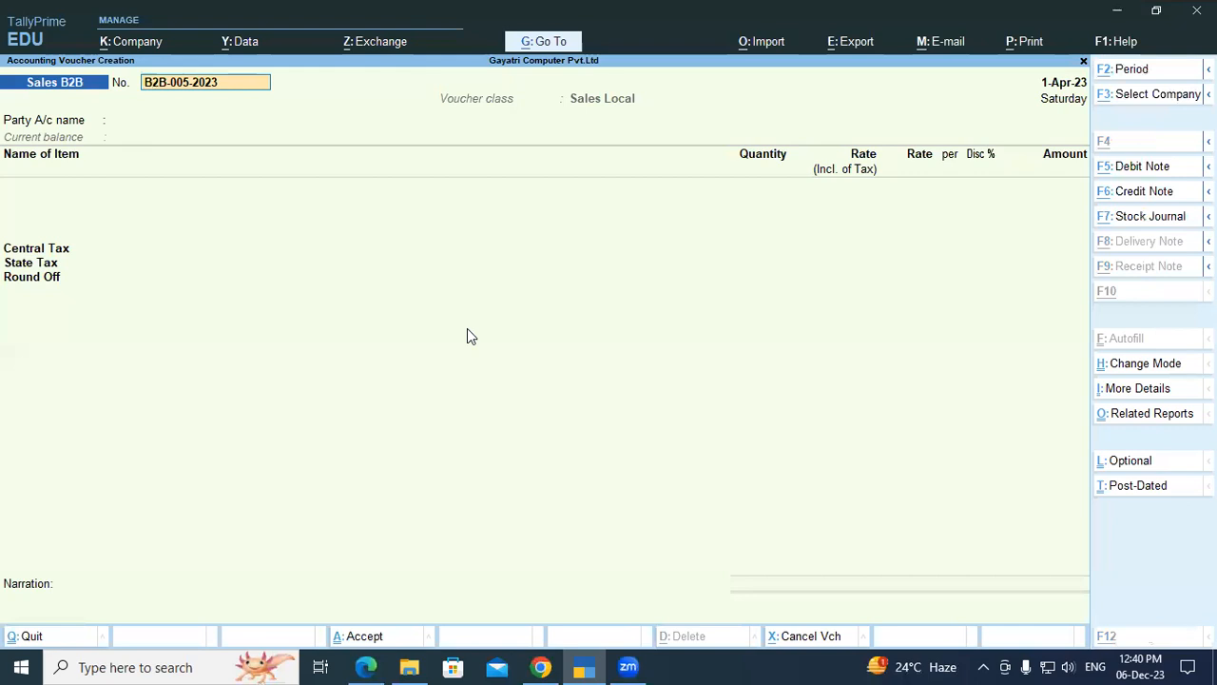
key("alt+F6")
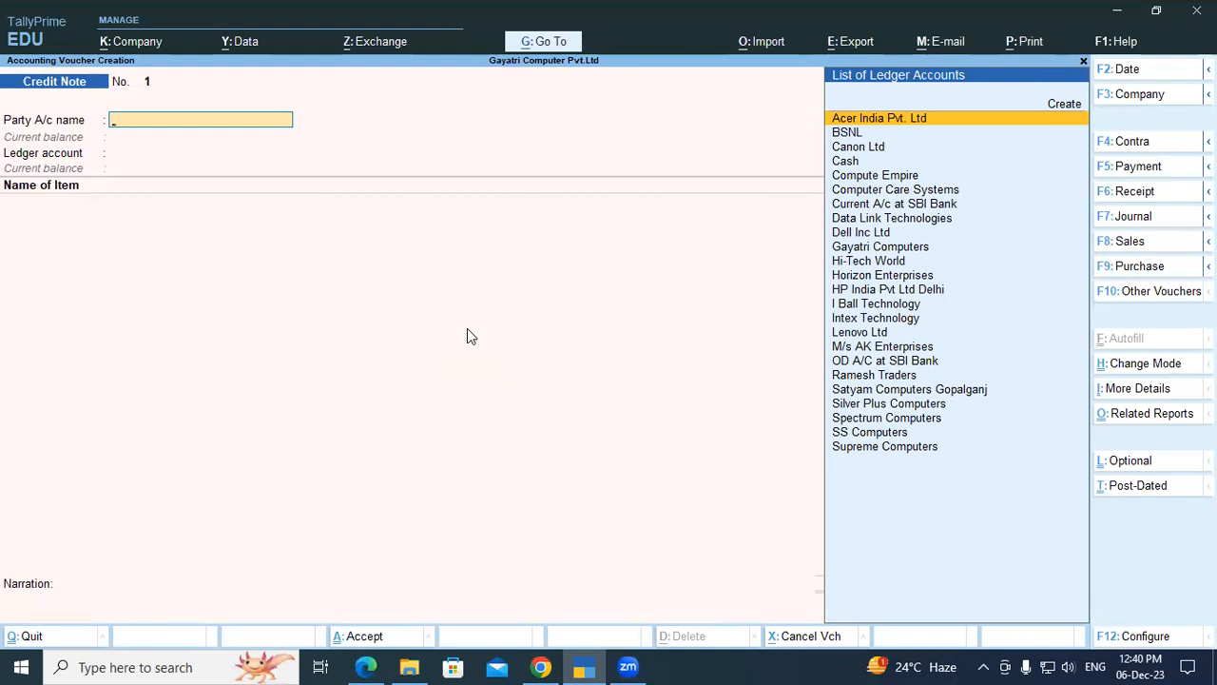
Set Hi-Tech World as the credit note's party and leave the receipt details blank
type("hi")
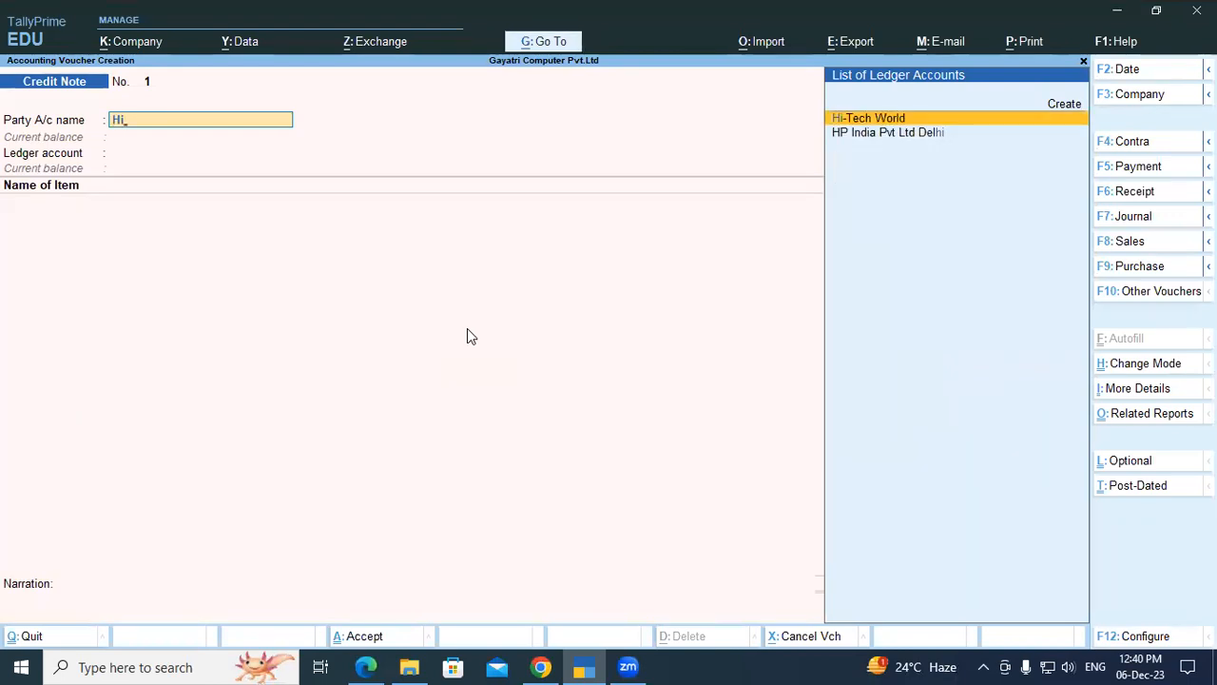
key("Return")
key("Return")
key("Return")
key("Return")
key("Return")
key("Return")
key("Return")
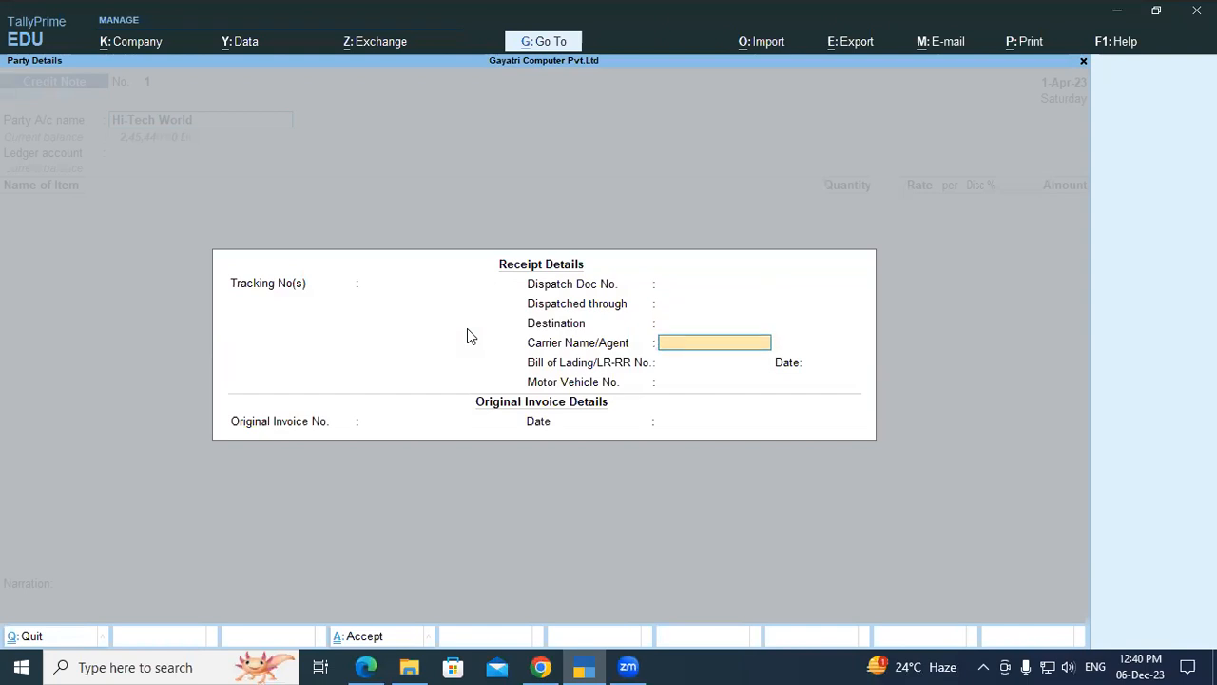
key("Return")
key("Return")
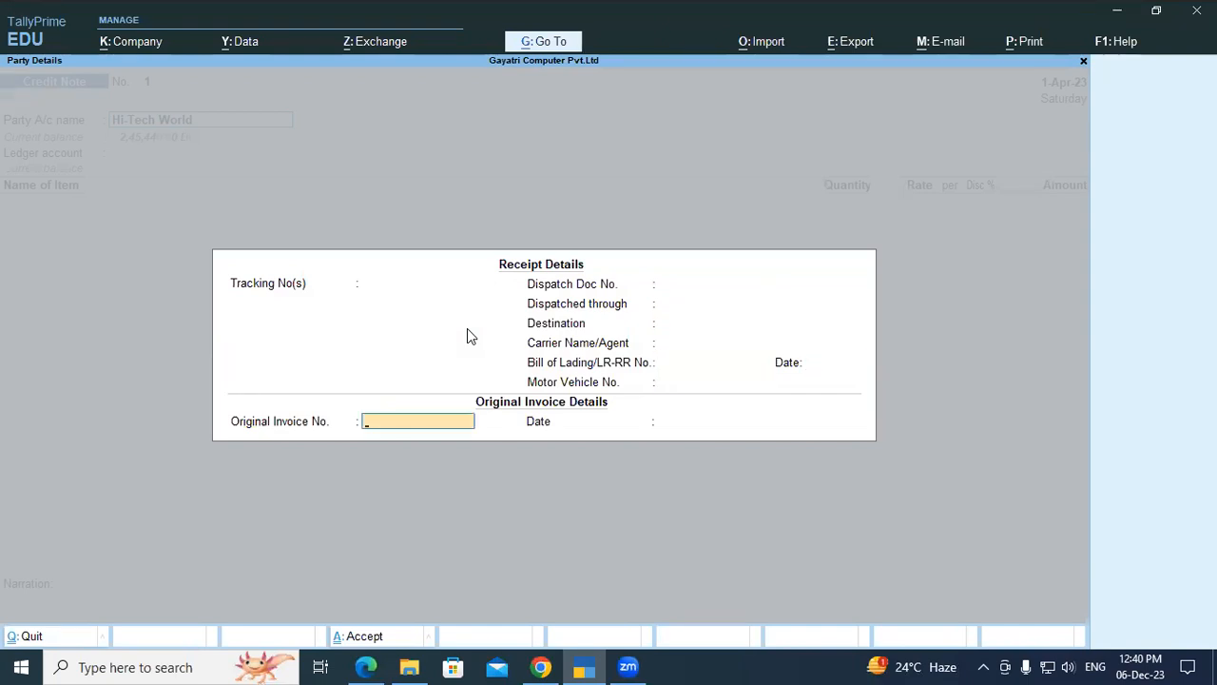
Enter original invoice number B2B-004-2023 dated 1-Apr-23 and accept the remaining party details
type("B2B-004-2023")
key("Return")
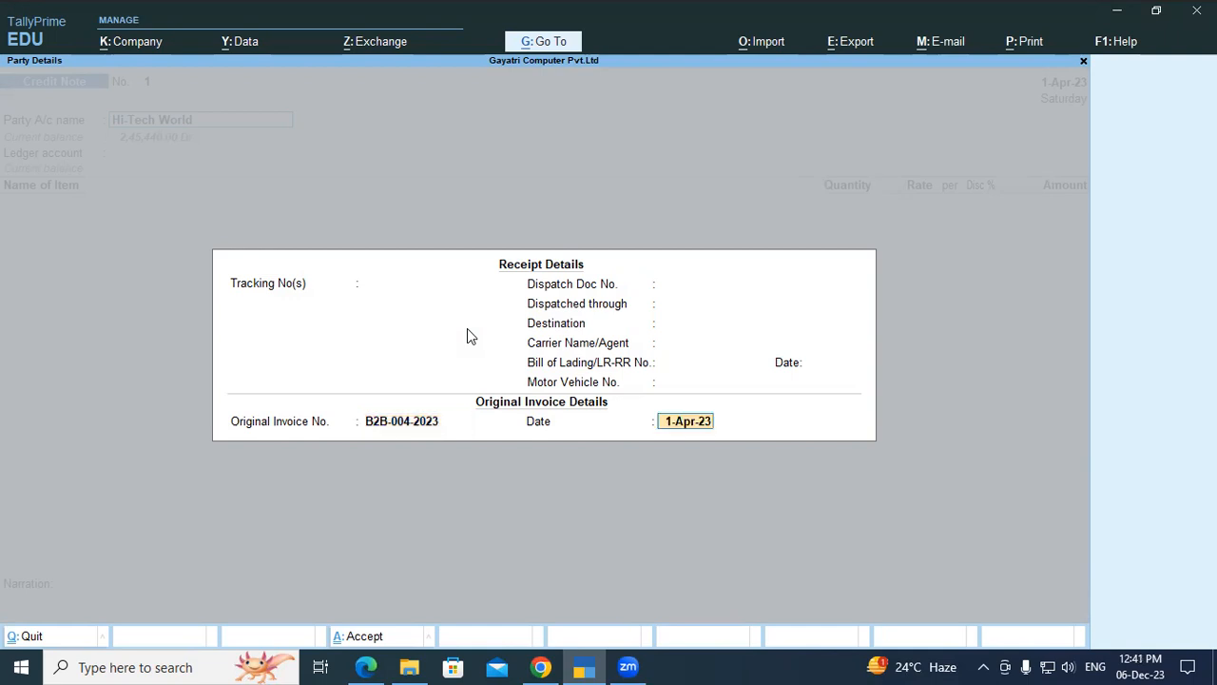
key("Return")
key("Return")
key("Return")
key("Return")
key("Return")
key("Return")
key("Return")
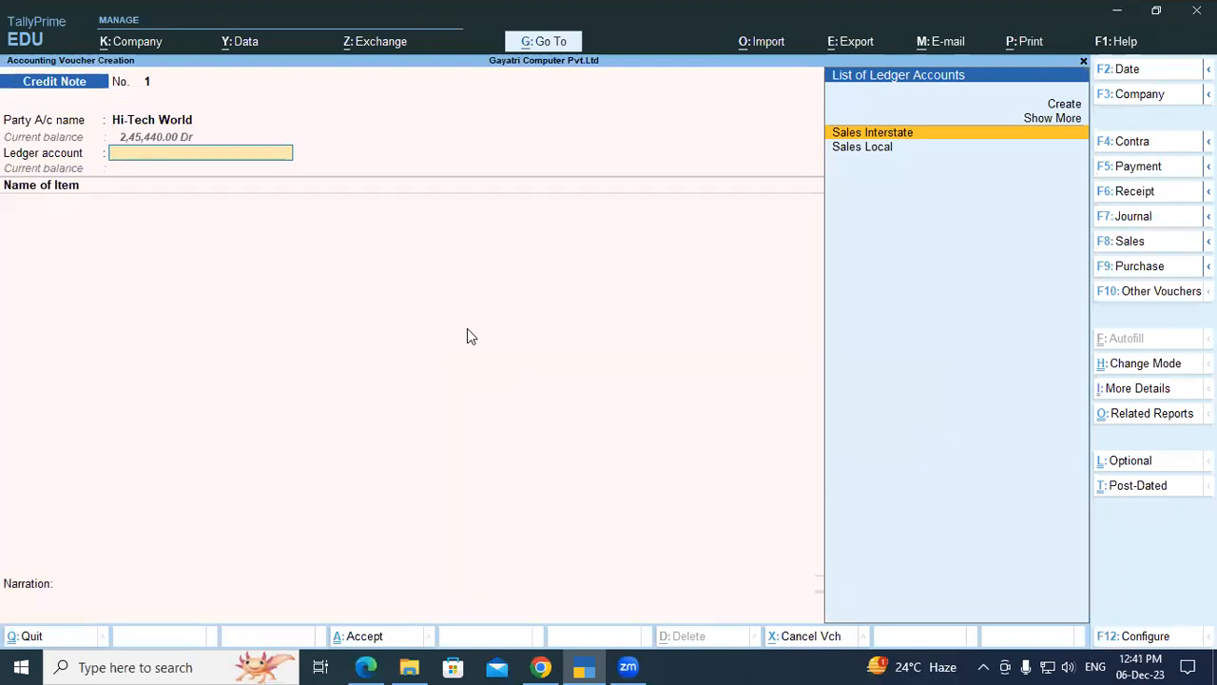
Create a ledger named Sales Return under Sales Accounts from the credit note's ledger account field
key("alt+c")
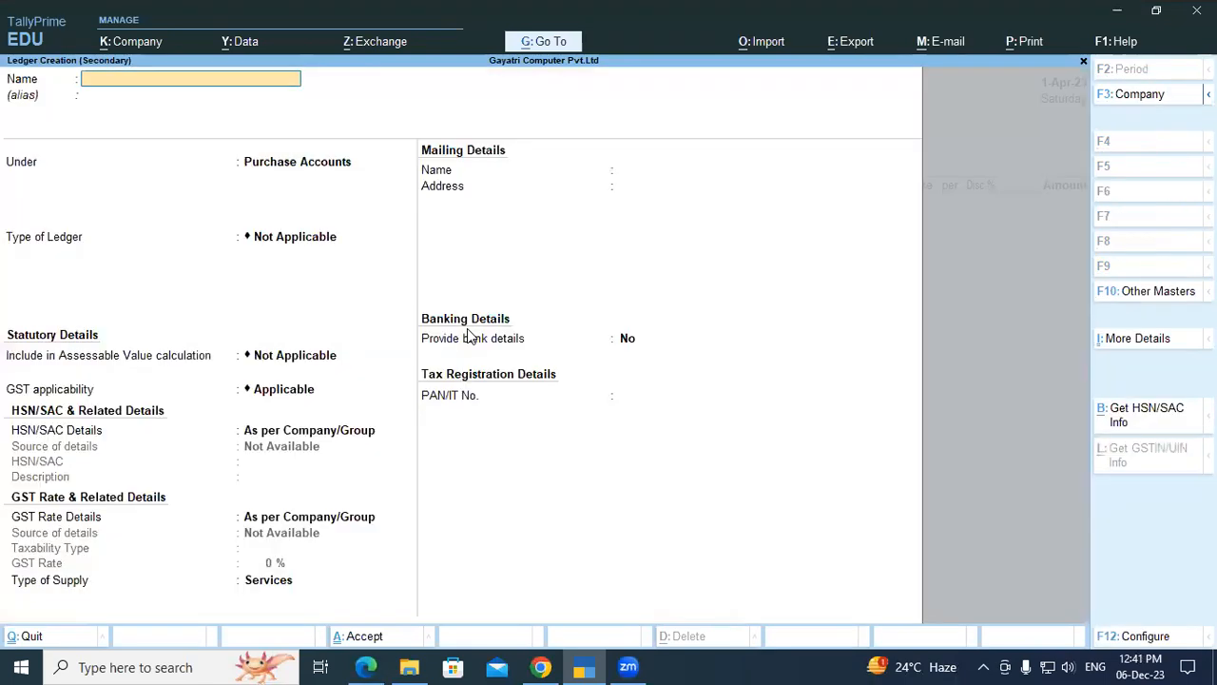
type("Sales Return")
key("Return")
key("Return")
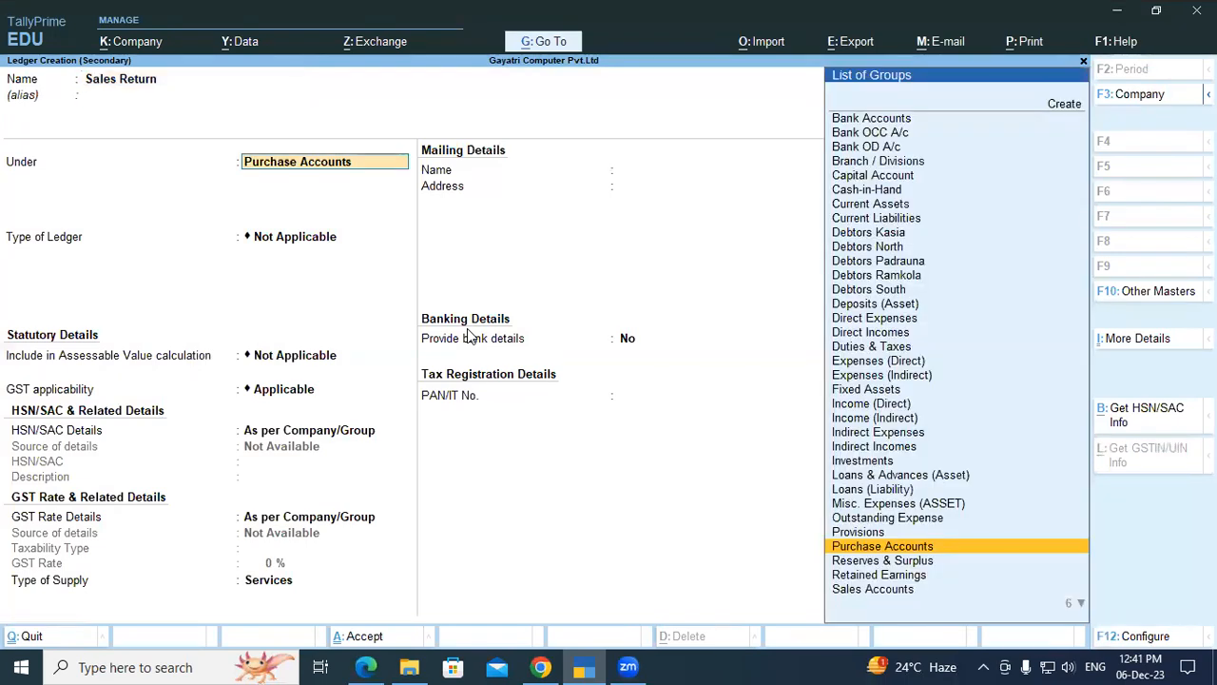
type("Sale")
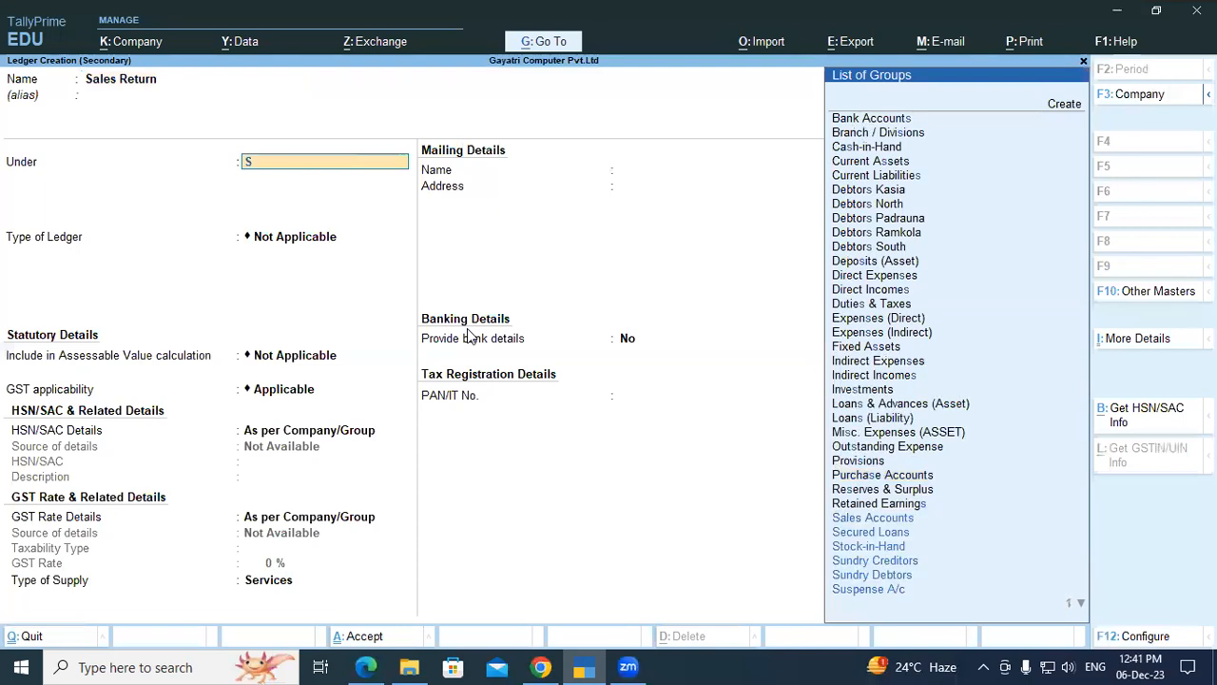
key("Return")
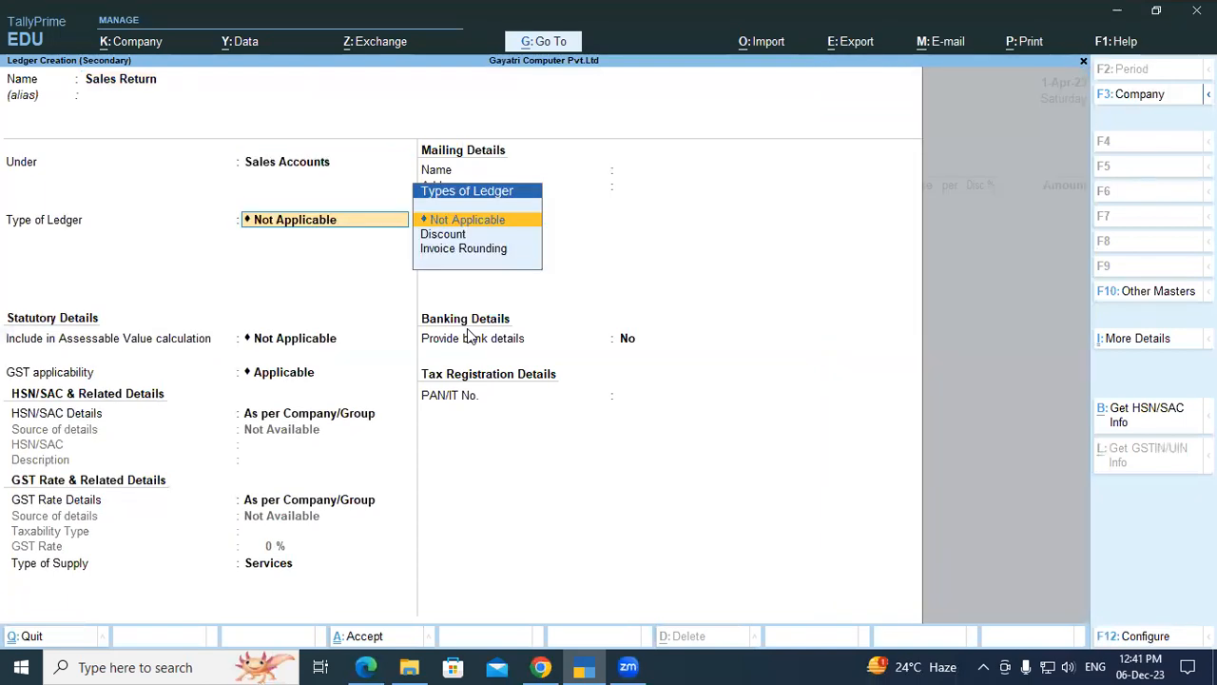
Keep GST applicable with HSN and rate as per company, set the type of supply to Goods, and save the ledger
key("Return")
key("Return")
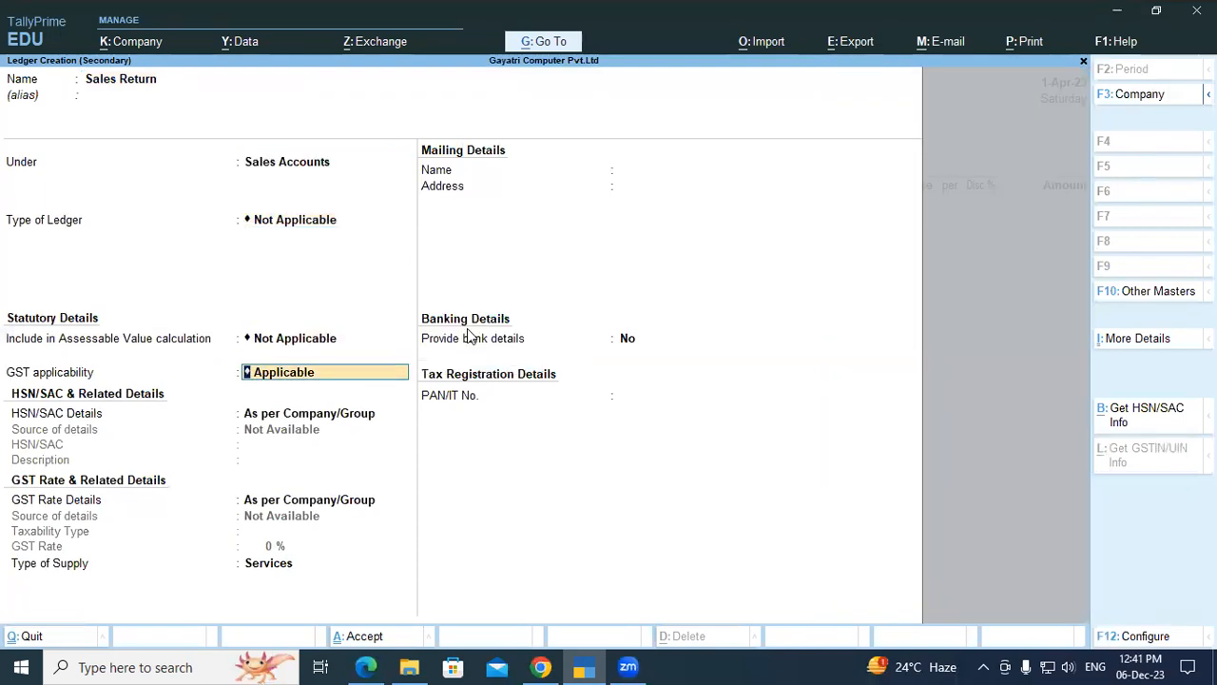
key("Return")
key("Return")
key("Return")
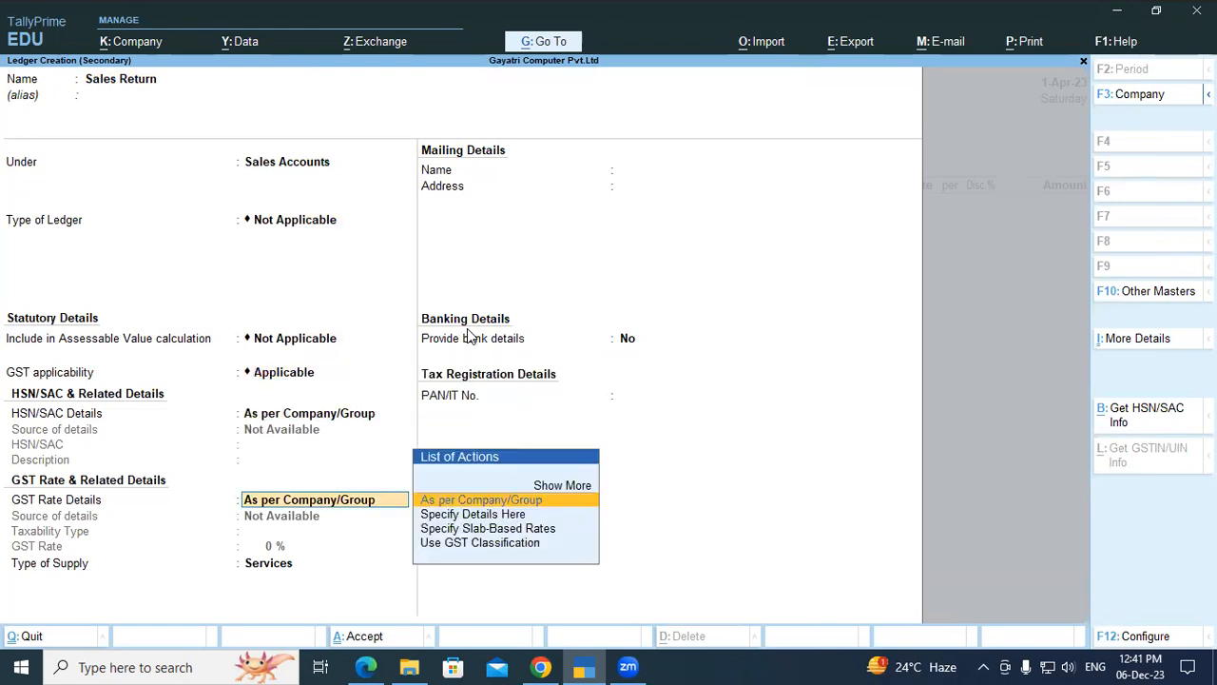
key("Up")
key("Return")
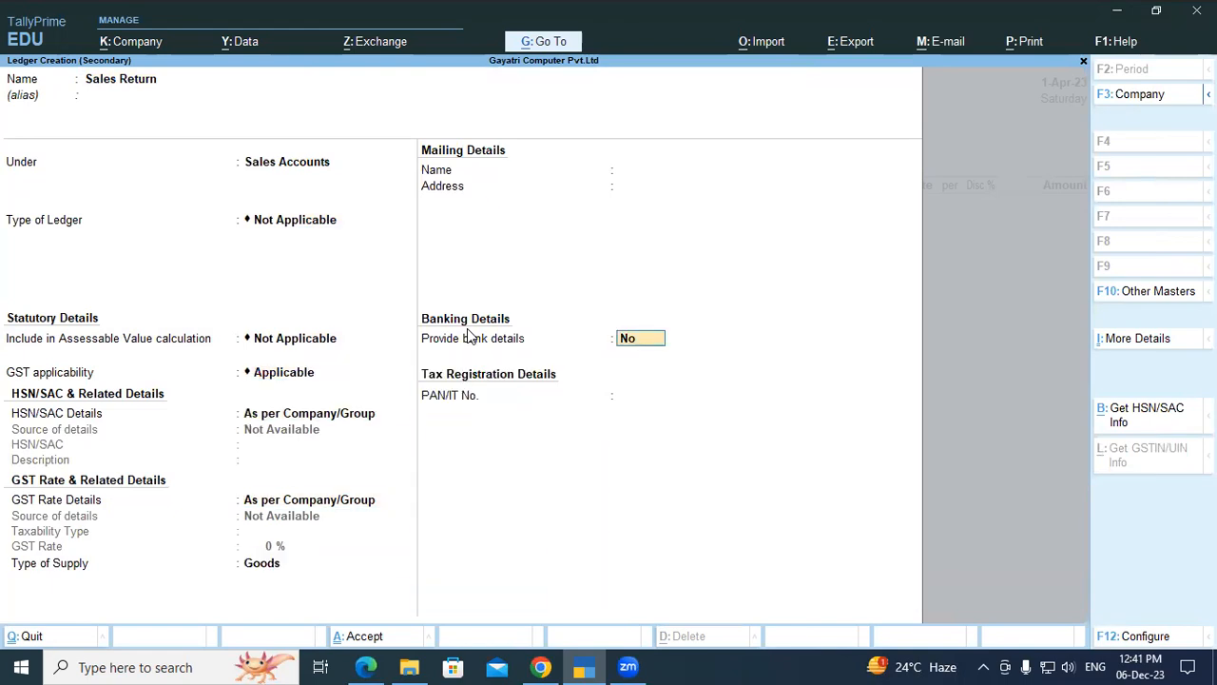
key("Return")
key("Return")
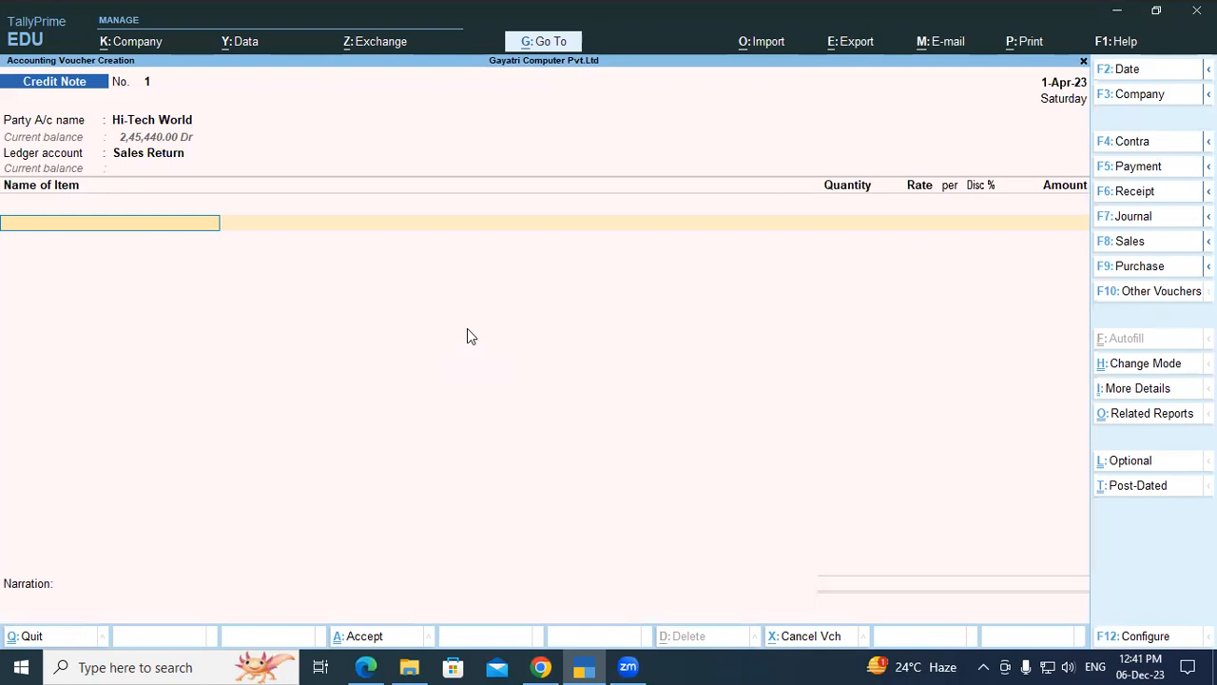
Add Lenovo G56 Desktop as the returned item and allocate it to the Shop location
type("Le")
key("Down")
key("Return")
key("Return")
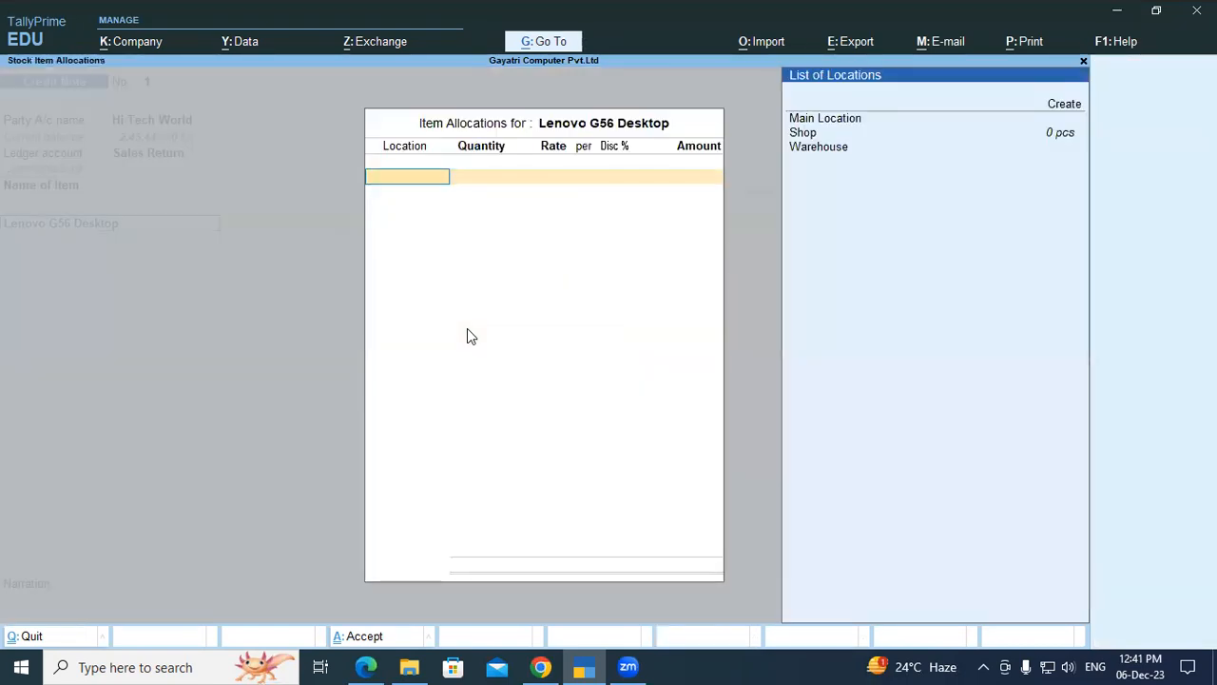
key("Down")
key("Down")
key("Return")
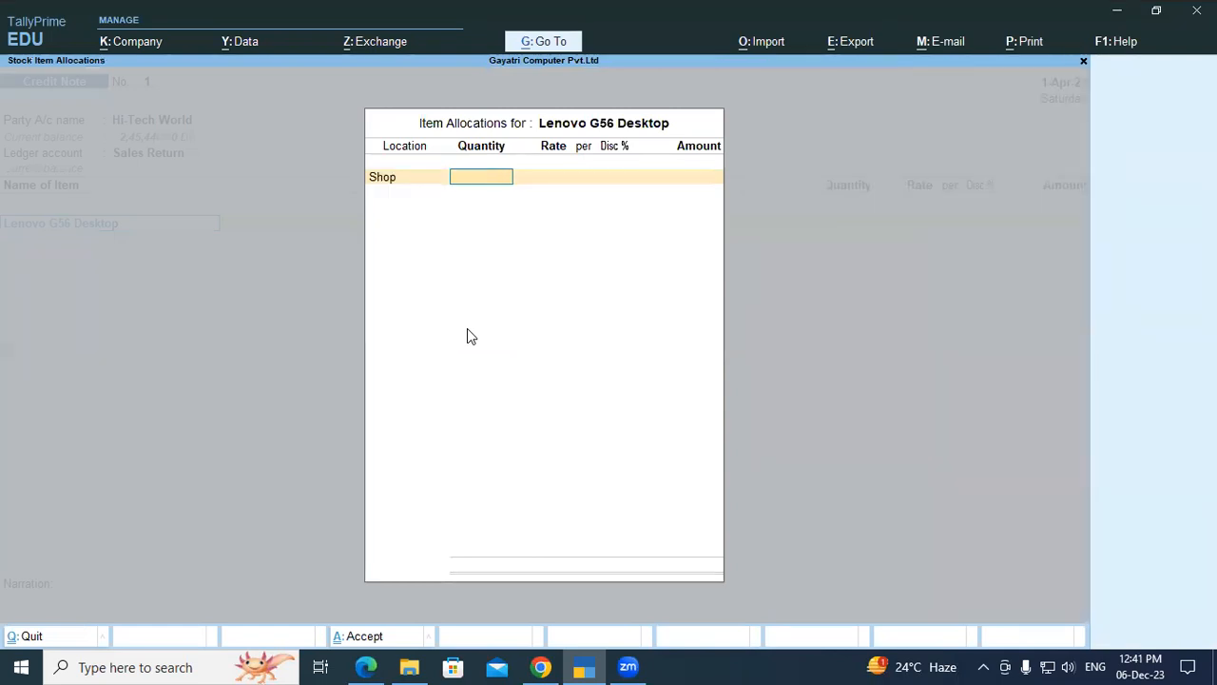
Enter a quantity of 2 pcs at the 26,000.00 rate and finish the item allocation
type("2")
key("Return")
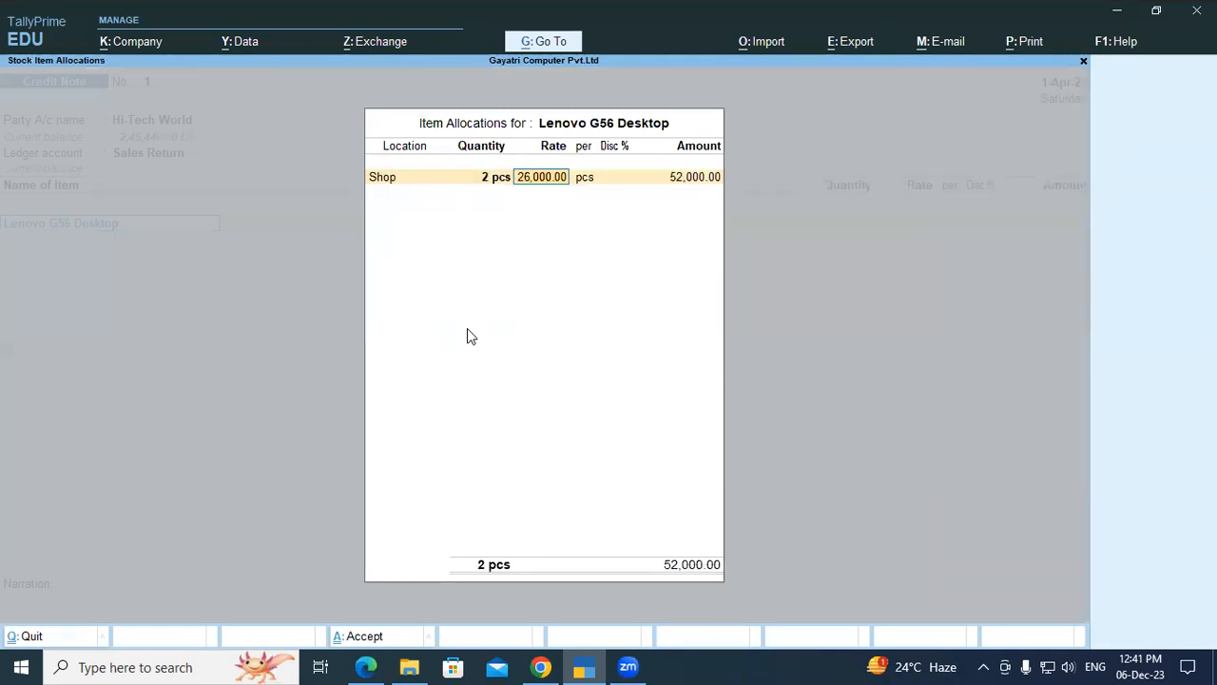
key("Return")
key("Return")
key("Return")
key("Return")
key("Return")
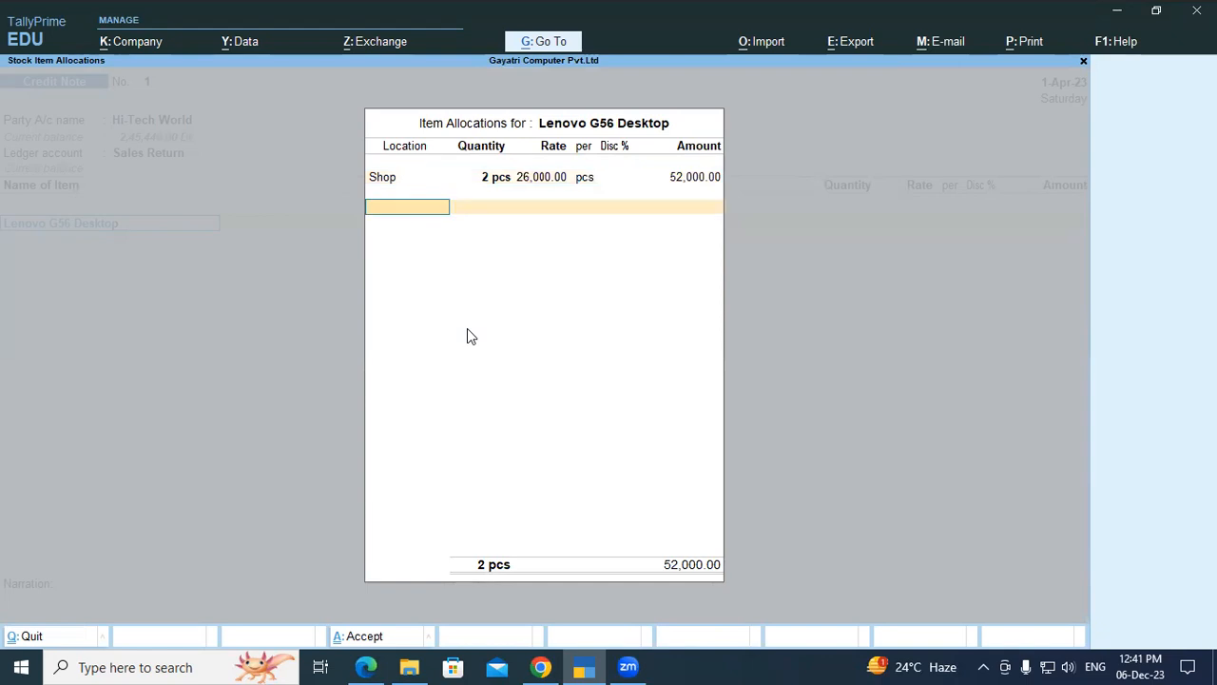
key("Return")
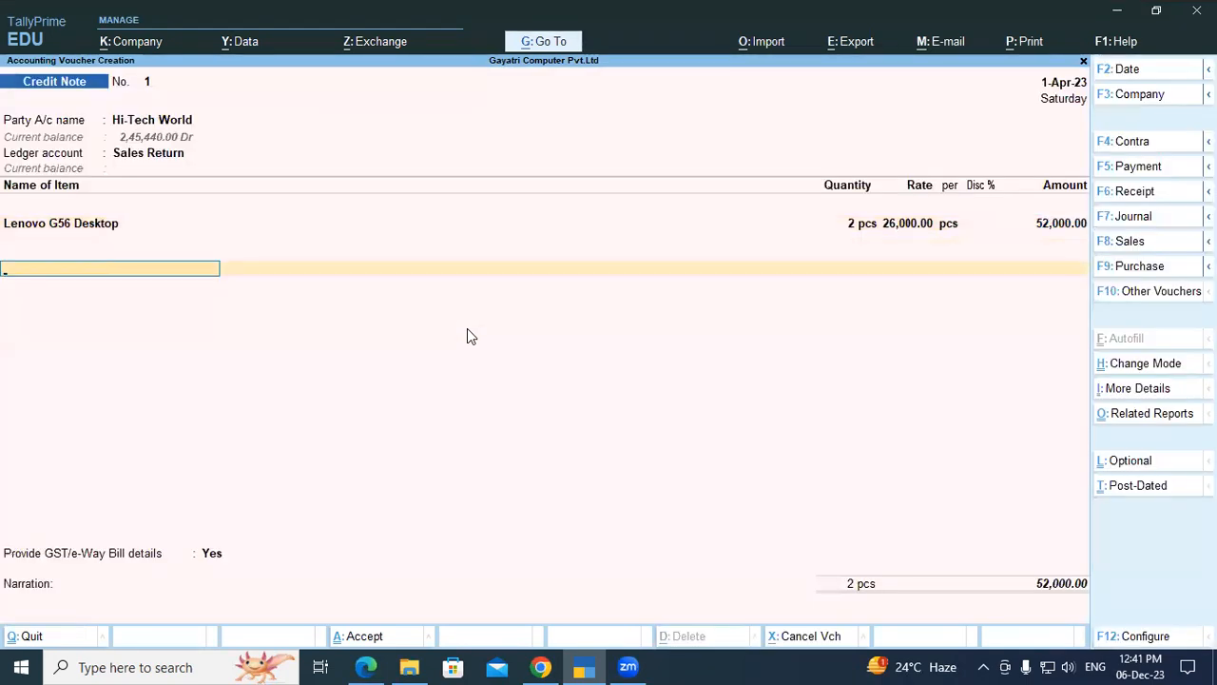
Add the Central Tax and State Tax ledgers below the returned item and end the ledger list
type("Cen")
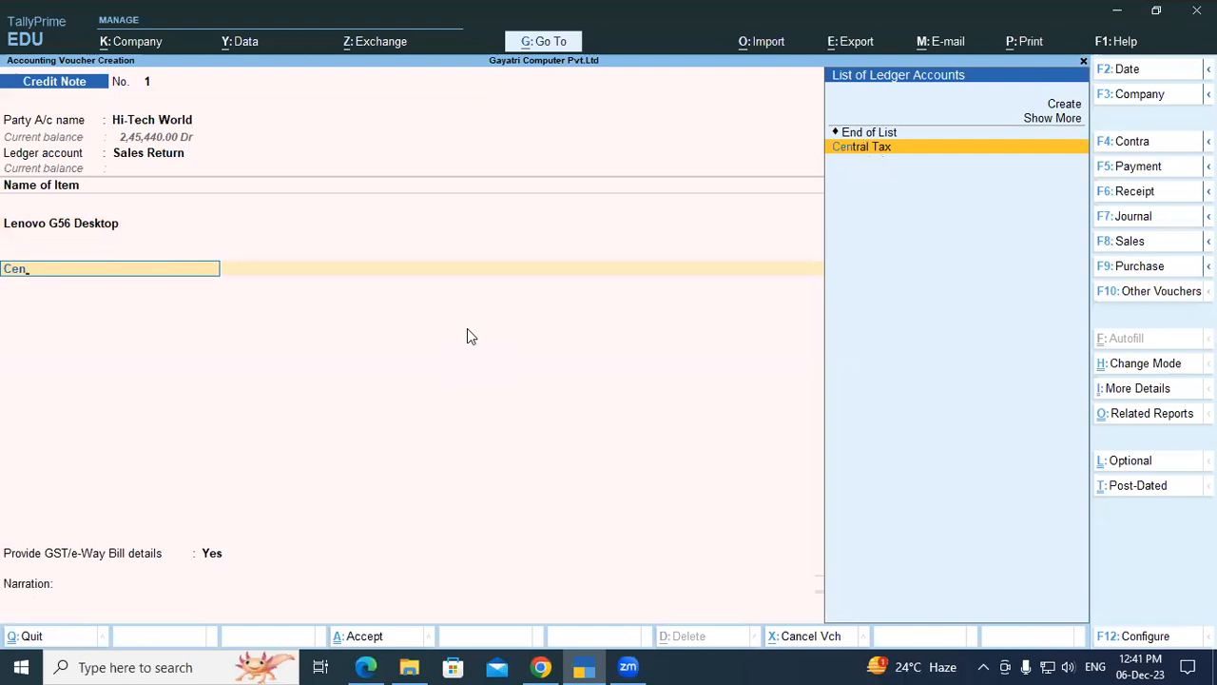
key("Return")
type("Sta")
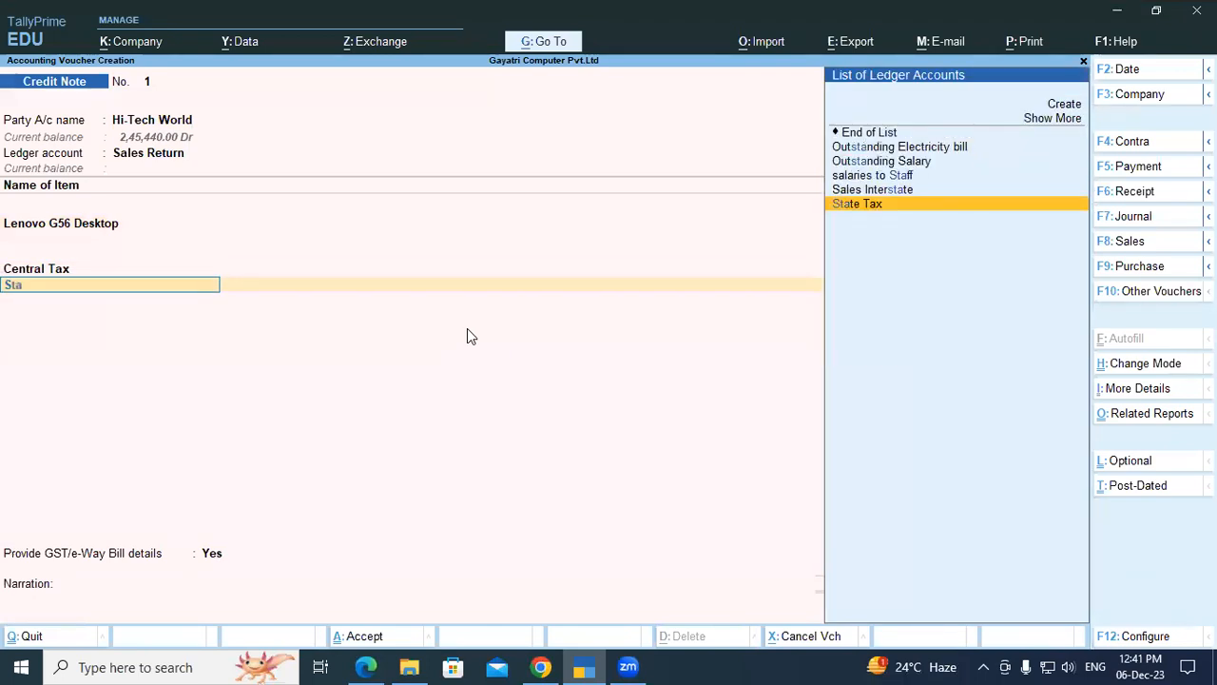
key("Return")
key("Return")
key("Return")
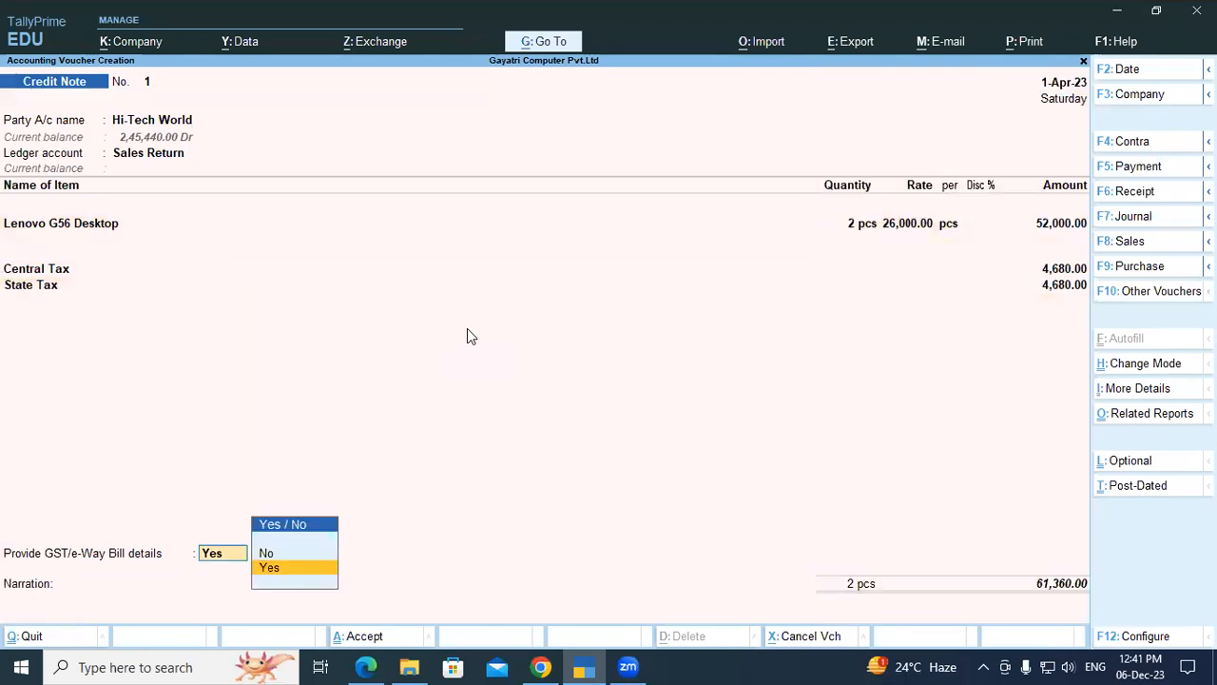
Decline GST/e-Way Bill details, allocate Hi-Tech World's credit as Agst Ref, and save the credit note
key("Up")
key("Return")
key("Return")
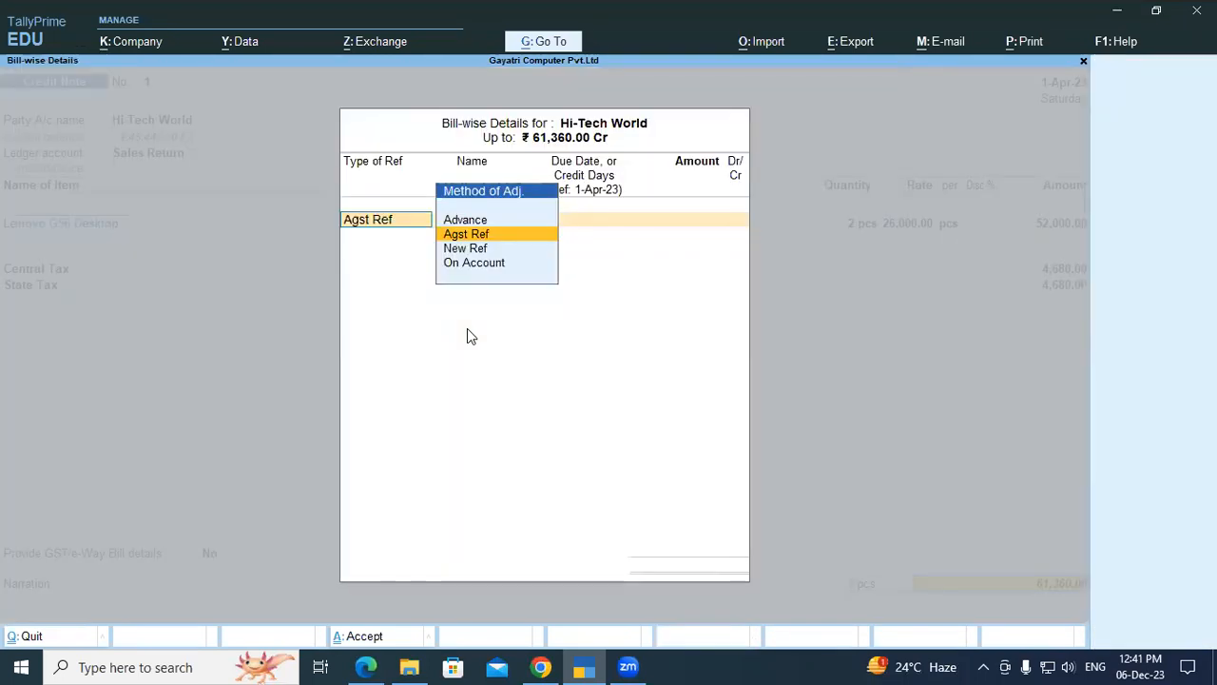
key("Return")
key("Return")
key("Return")
key("Return")
key("Return")
key("Return")
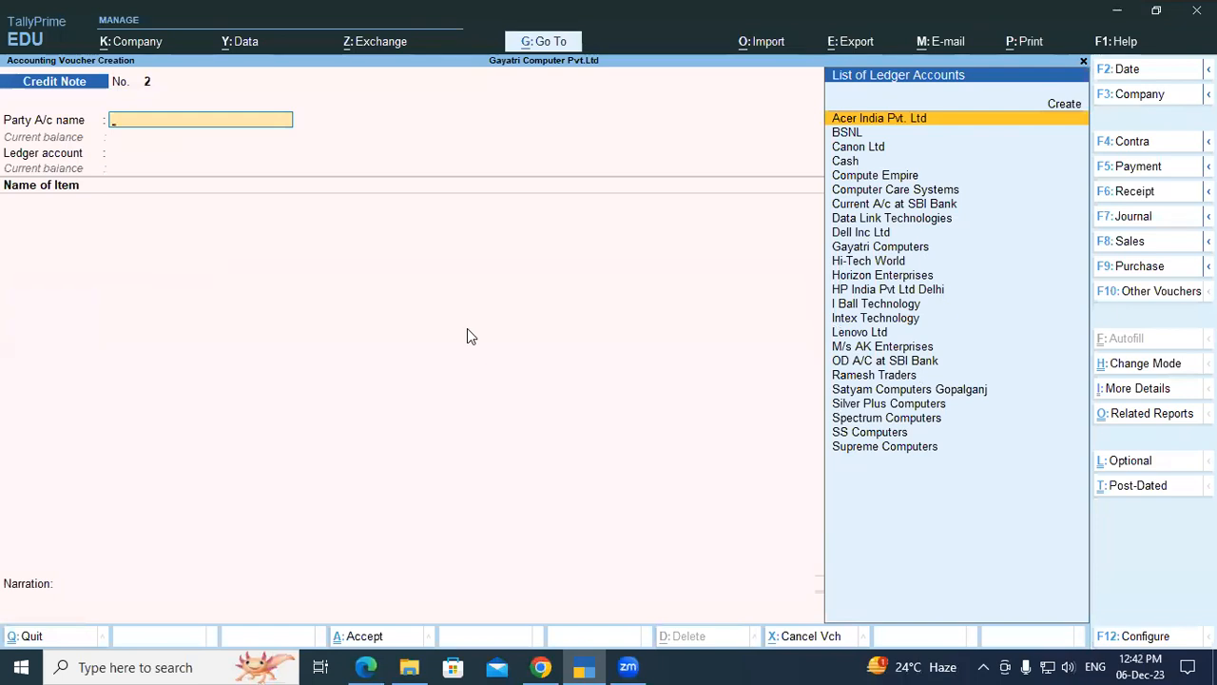
Leave voucher entry and open the GSTR-1 report
key("Escape")
key("Return")
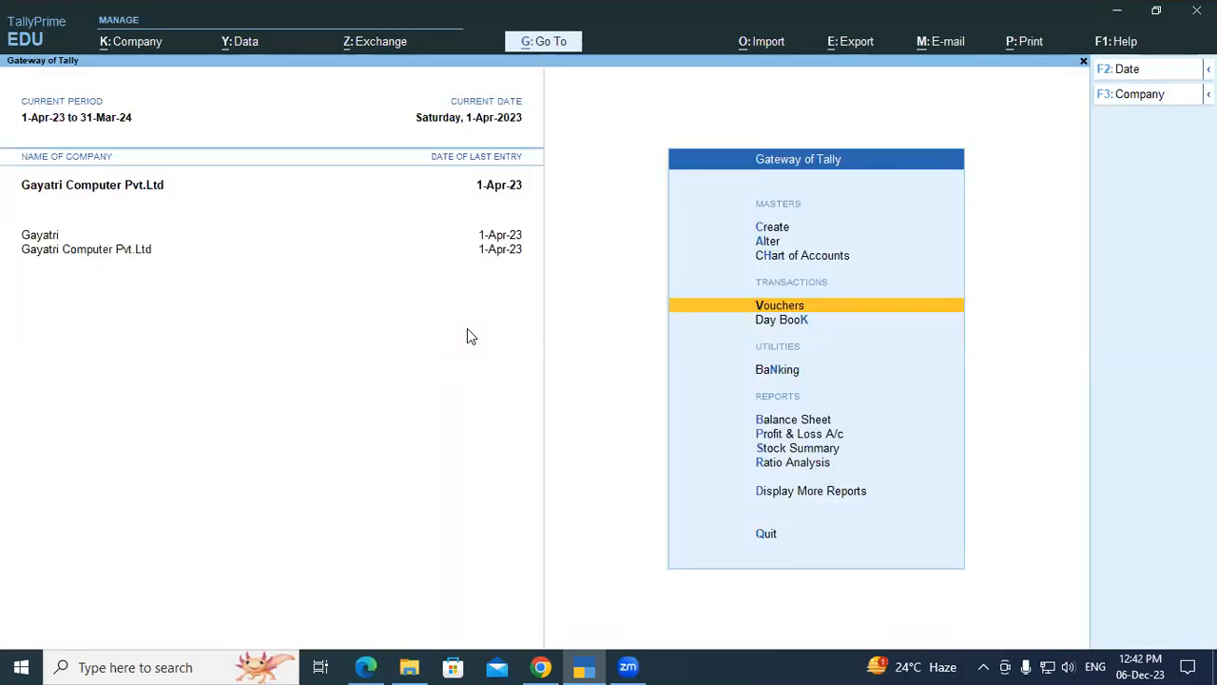
key("Escape")
key("Escape")
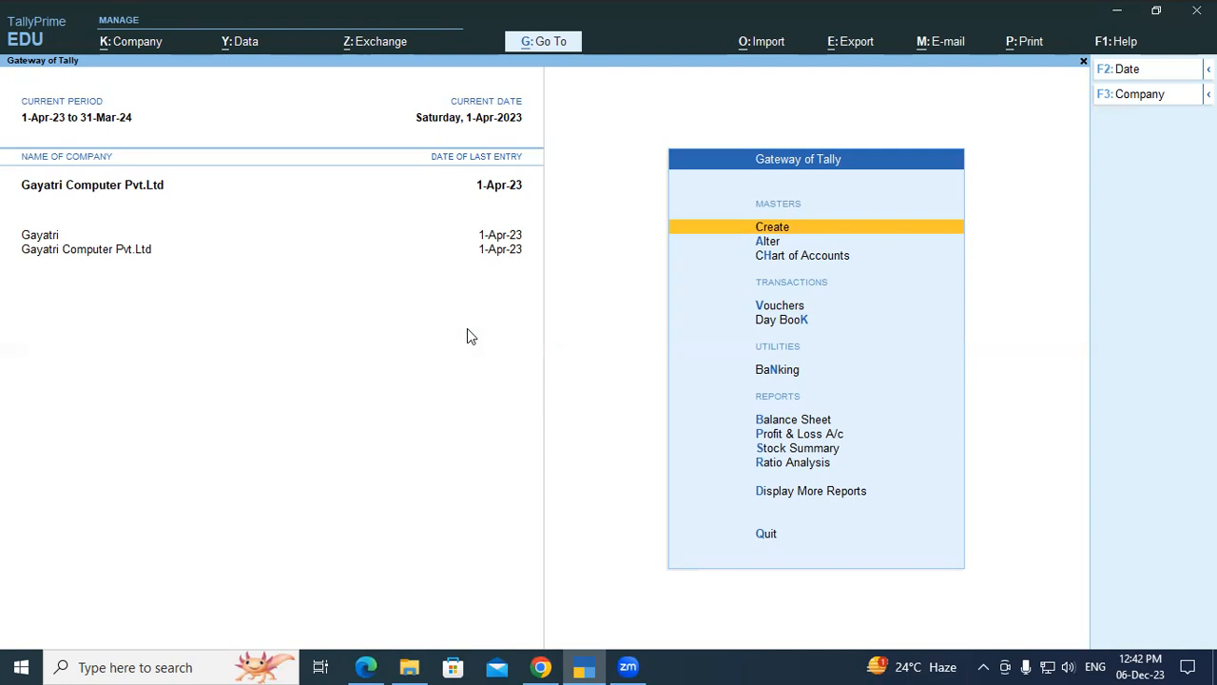
key("d")
key("o")
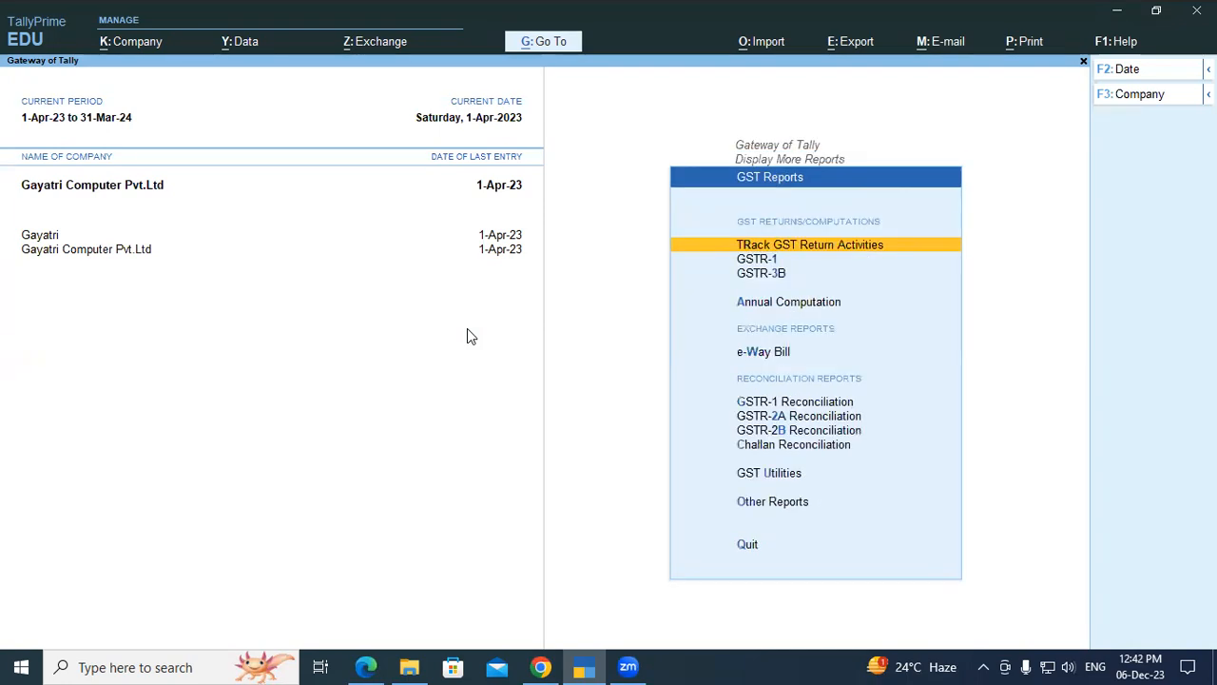
key("Down")
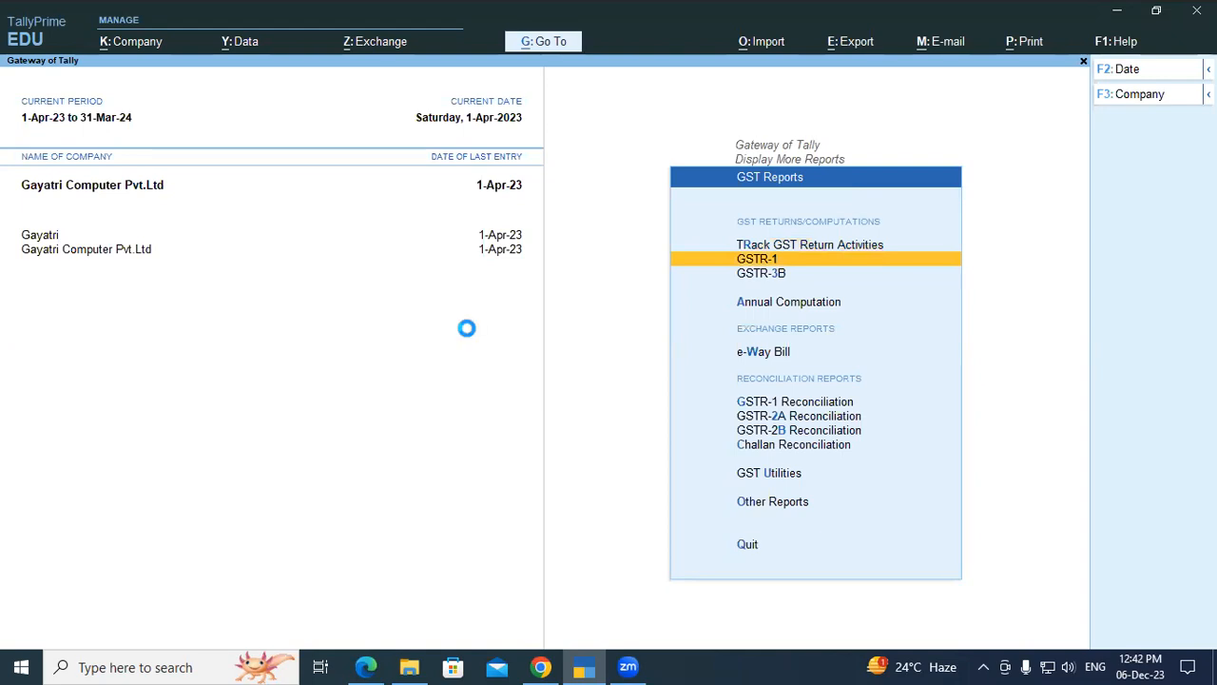
key("Return")
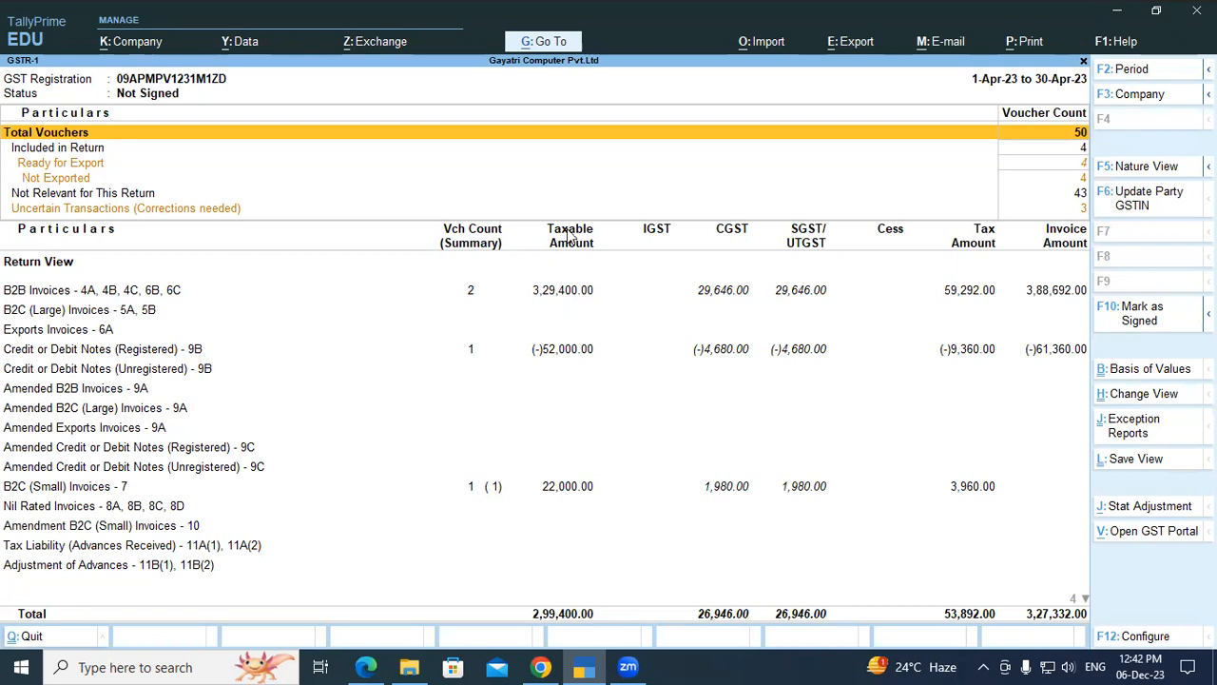
Check the B2B Invoices, B2C (Small) Invoices and Credit or Debit Notes (Registered) rows in GSTR-1
left_click(910, 293)
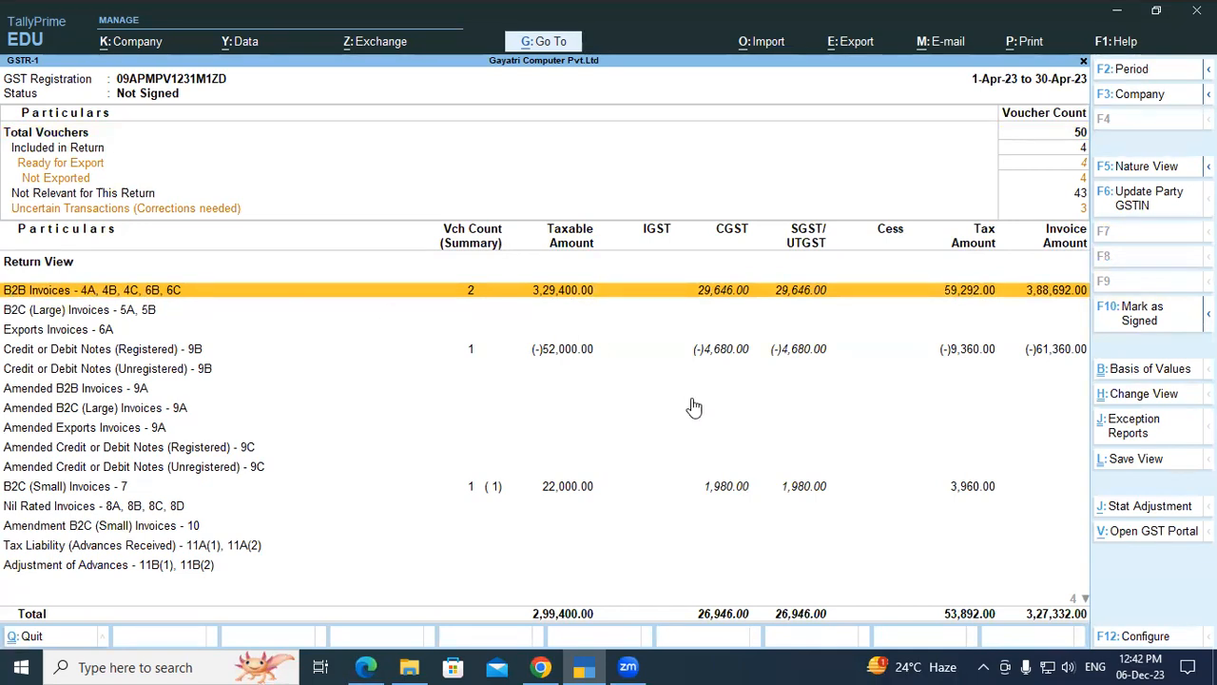
left_click(556, 488)
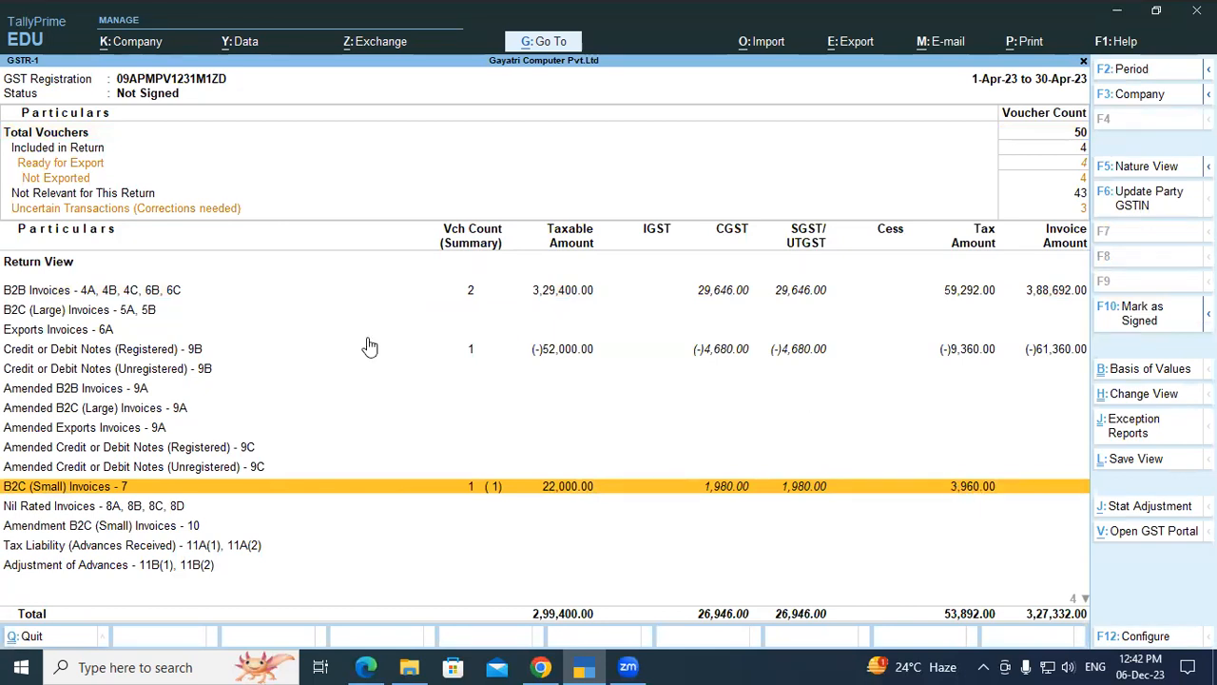
left_click(197, 352)
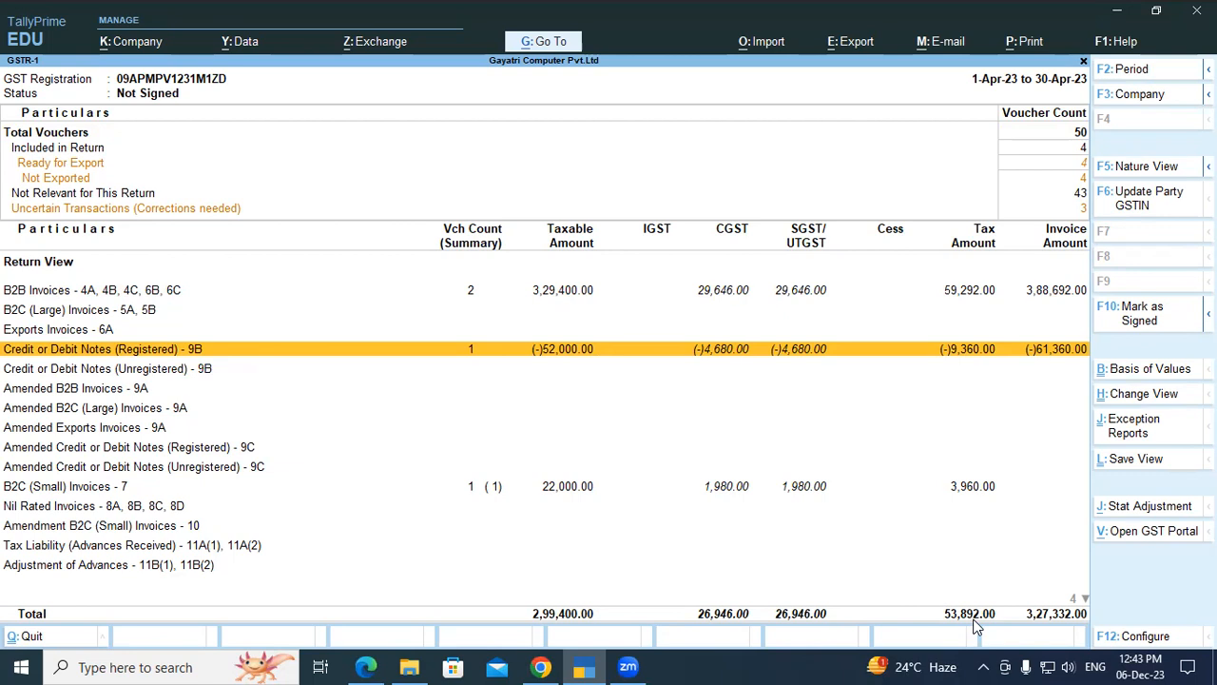
Verify the total tax with the built-in calculator by computing 59292+3960 and 63252-9360, and close the calculator
key("ctrl+n")
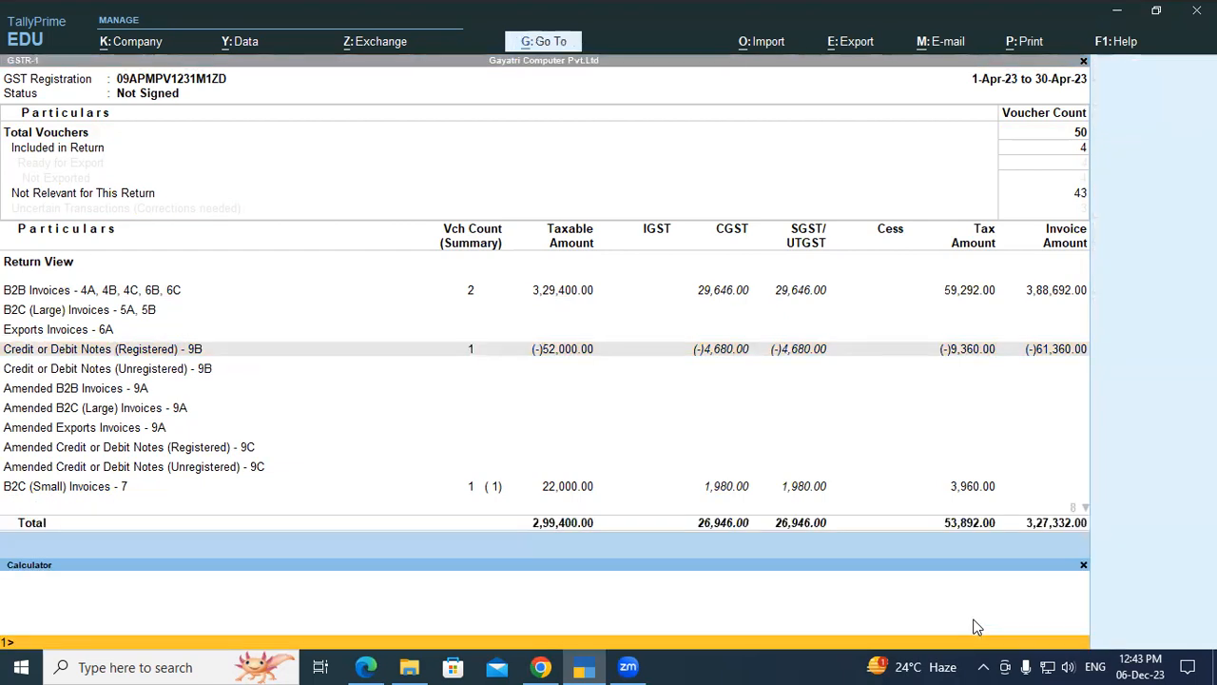
type("59292+")
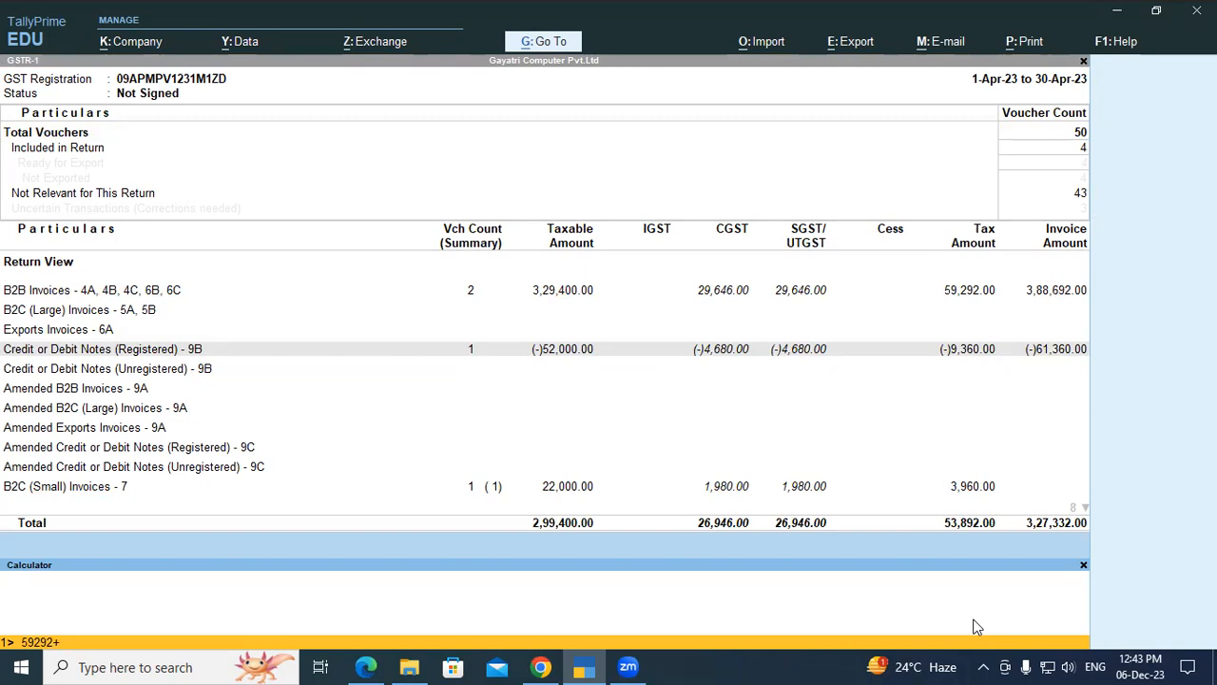
type("3960")
key("Return")
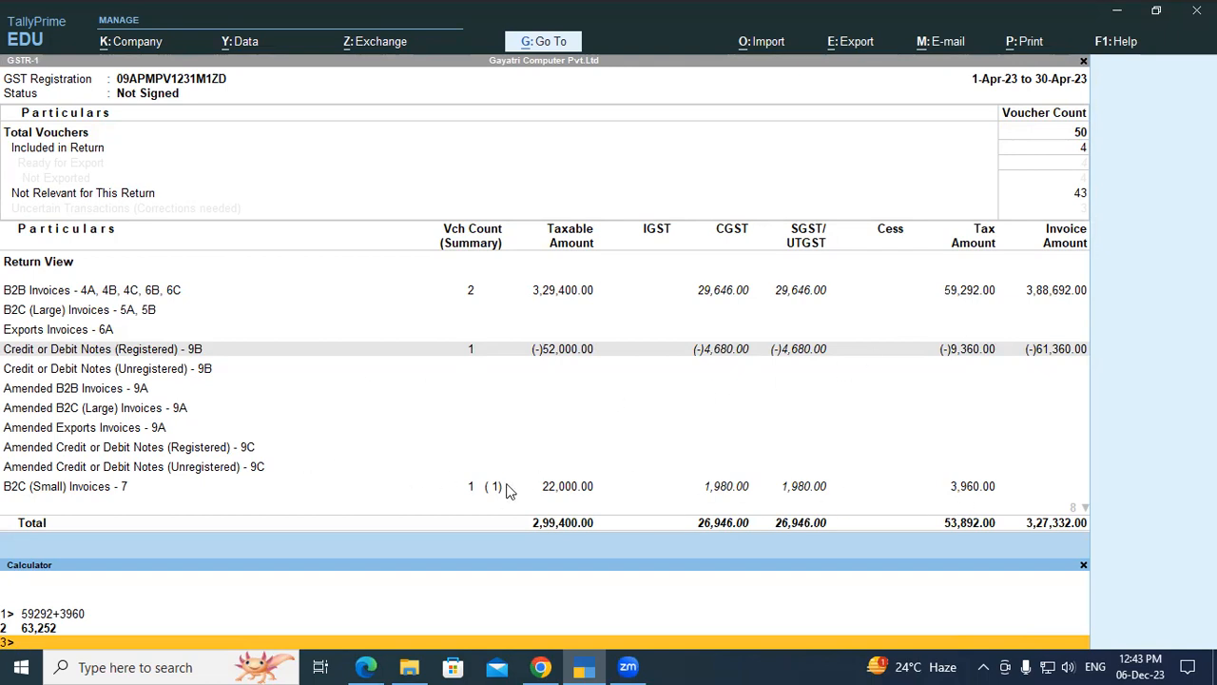
type("63252")
type("9")
type("60")
key("Return")
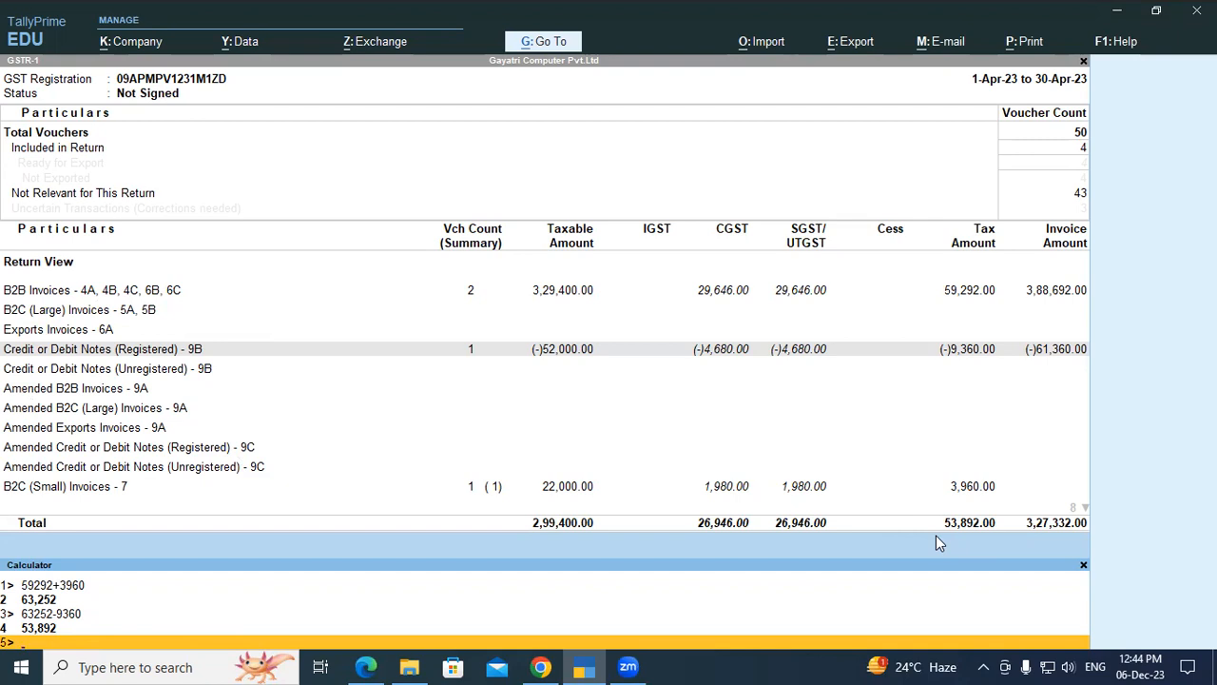
key("ctrl+n")
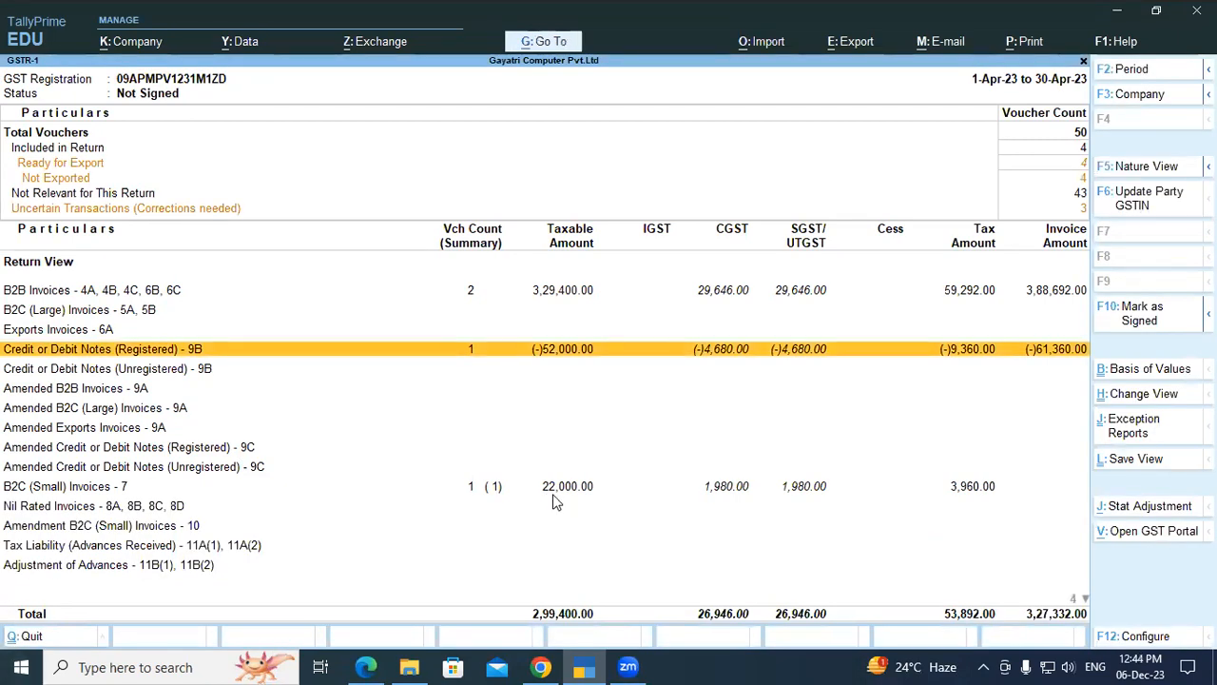
Close the GSTR-1 report and open the list of additional reports
key("Escape")
key("Escape")
key("Escape")
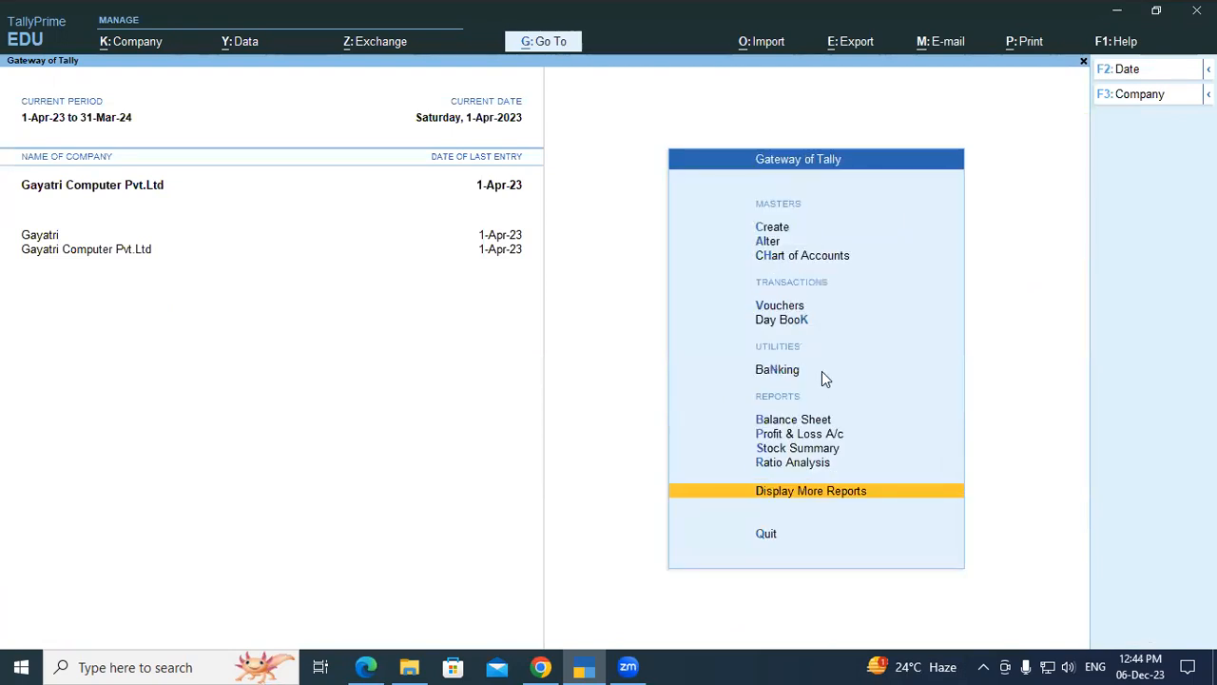
key("Escape")
key("Escape")
key("Down")
key("Down")
key("Down")
key("Down")
key("Down")
key("Down")
key("Down")
key("Down")
key("Down")
key("Down")
key("Return")
Open the ledger vouchers of Hi-Tech World from the account books and check the Sales Return credit note entry
key("Down")
key("Down")
key("Down")
key("Down")
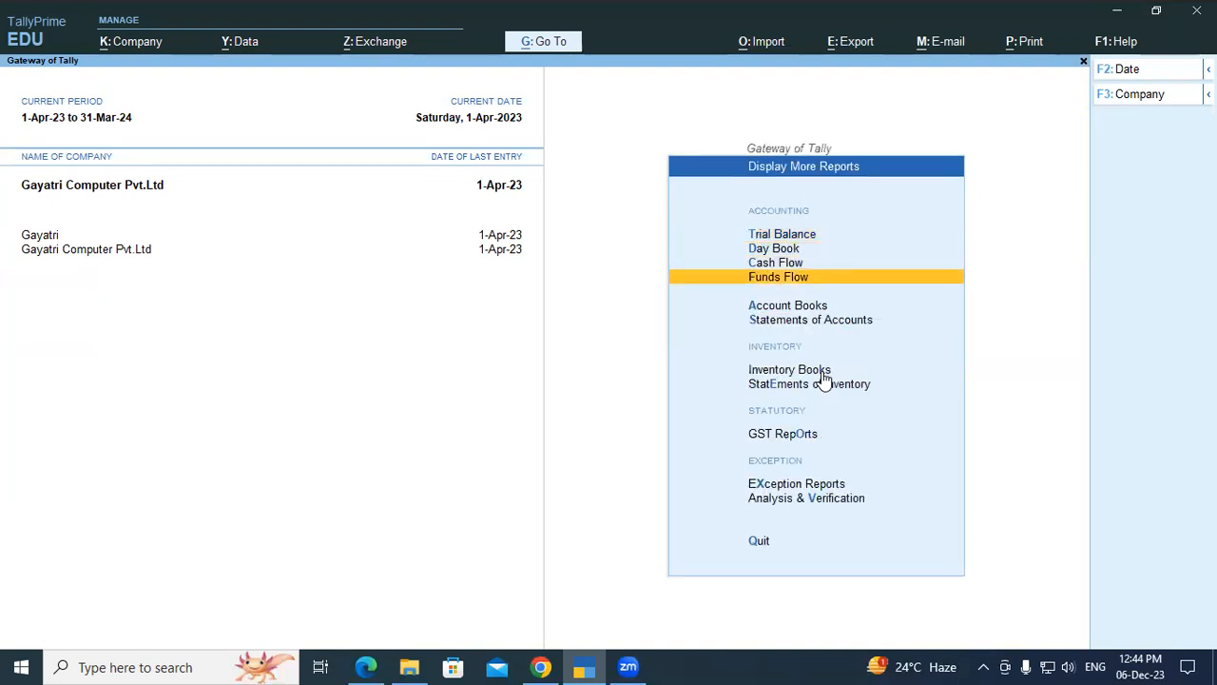
key("Return")
key("Down")
key("Return")
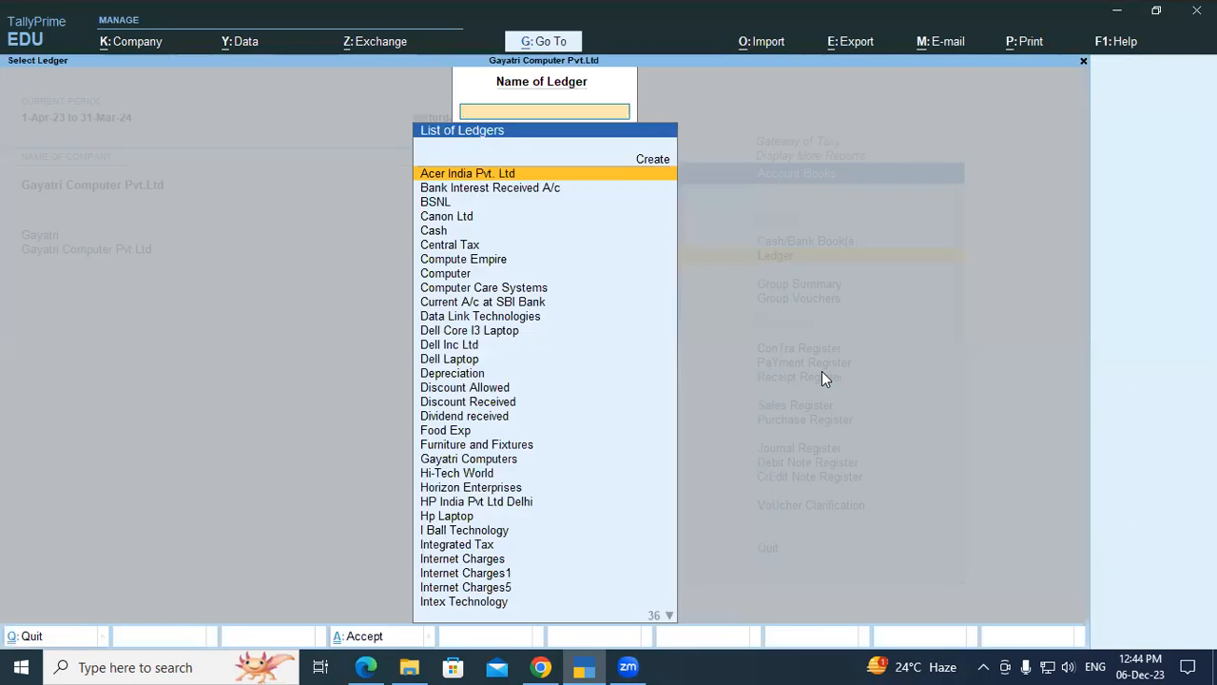
type("Hi")
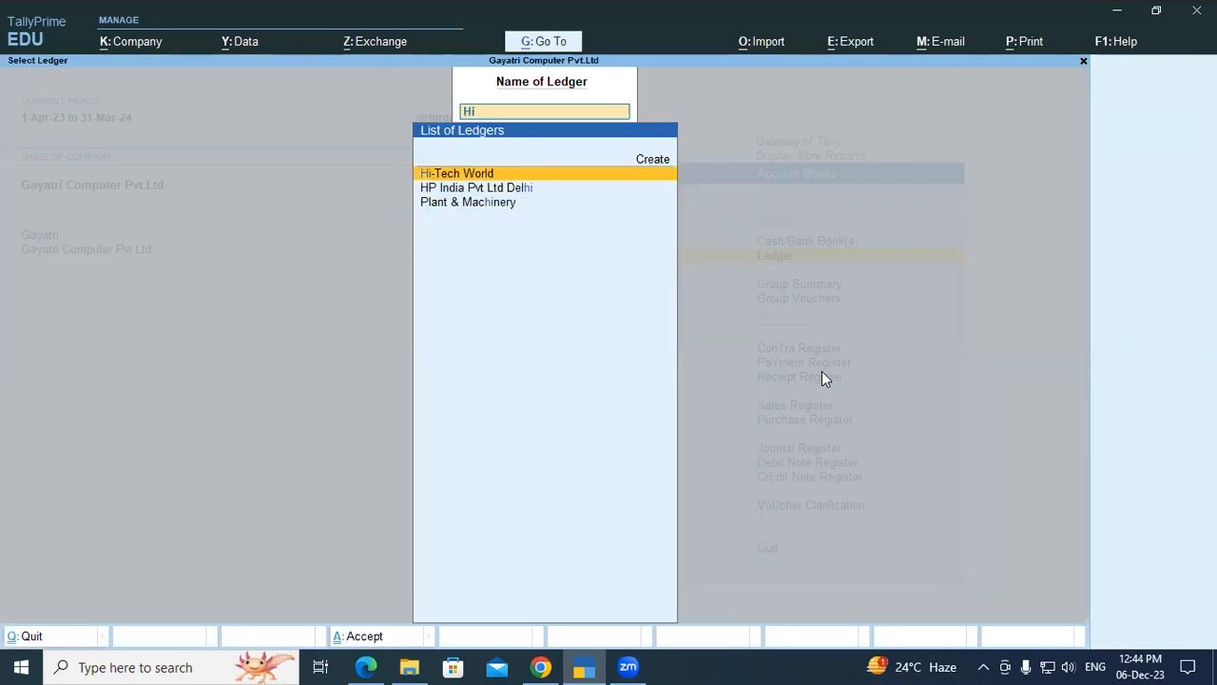
key("Return")
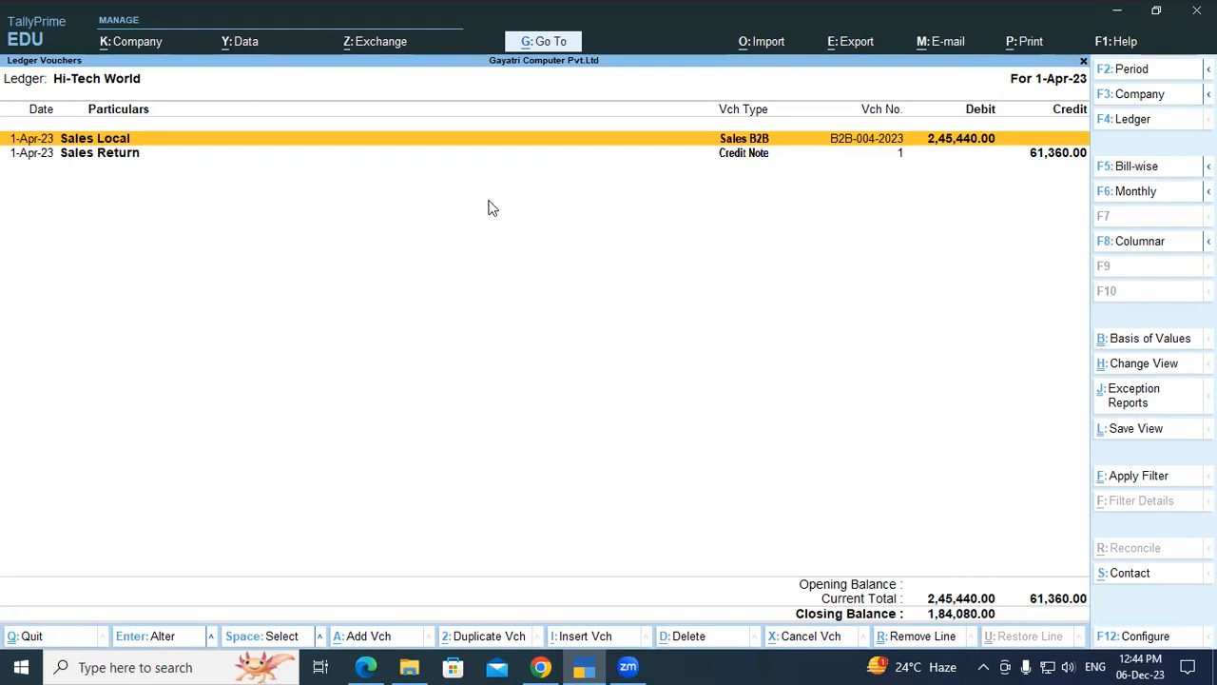
left_click(1042, 157)
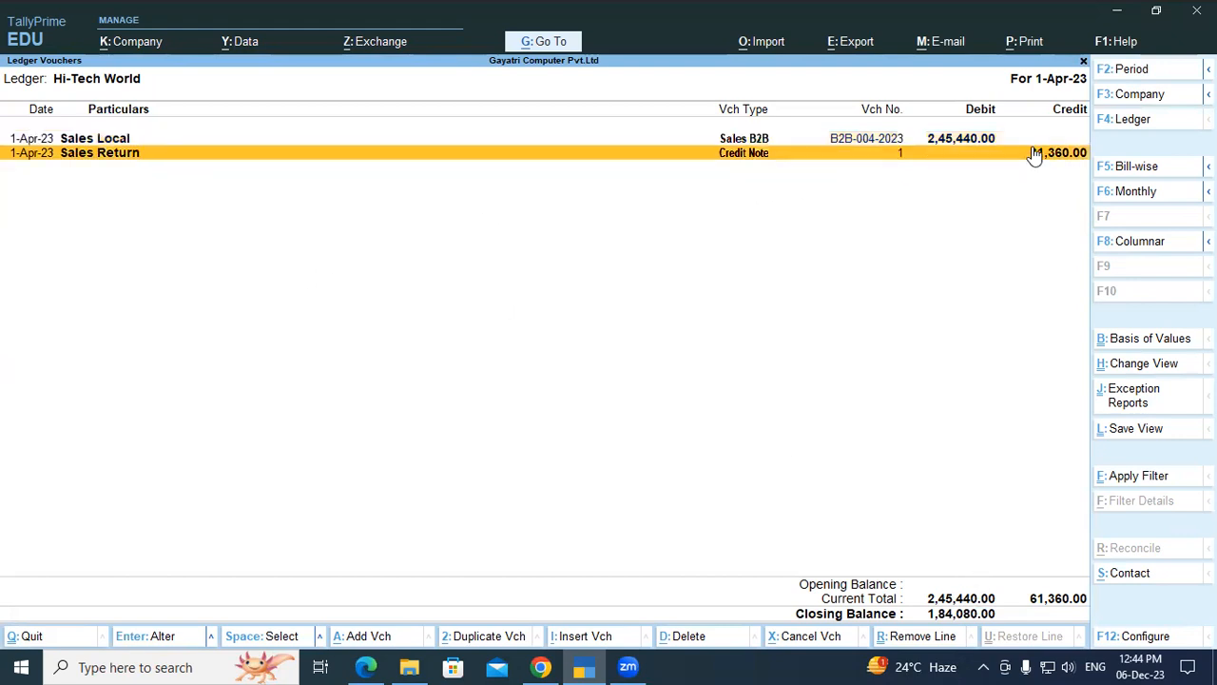